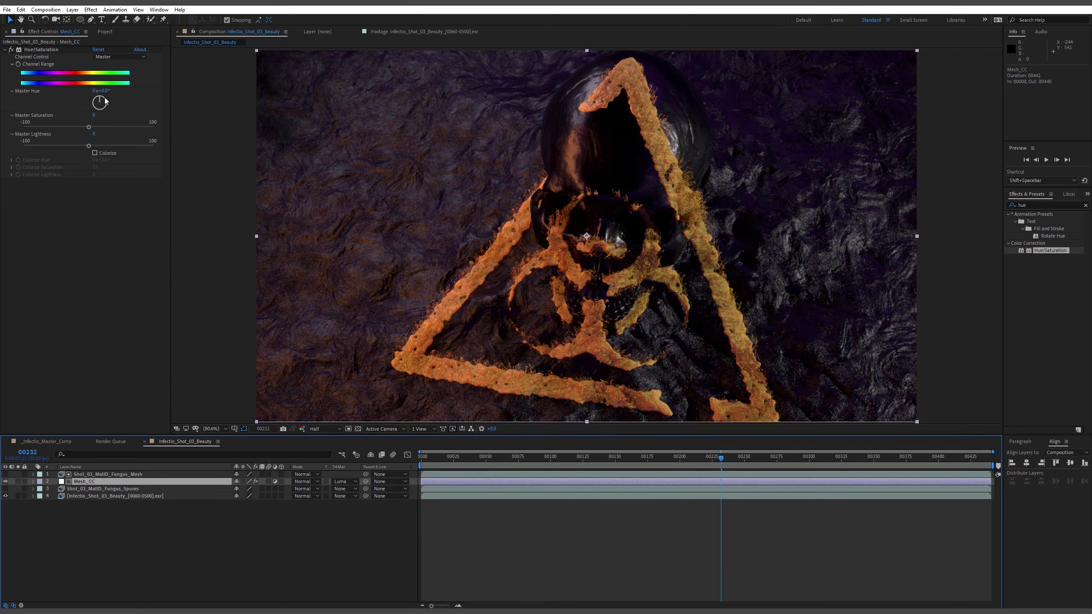
# Shift Mesh_CC's Master Hue toward pink and preview frame 42 at Full resolution.
pyautogui.moveTo(105, 91); pyautogui.dragTo(90, 110)
pyautogui.click(476, 460)
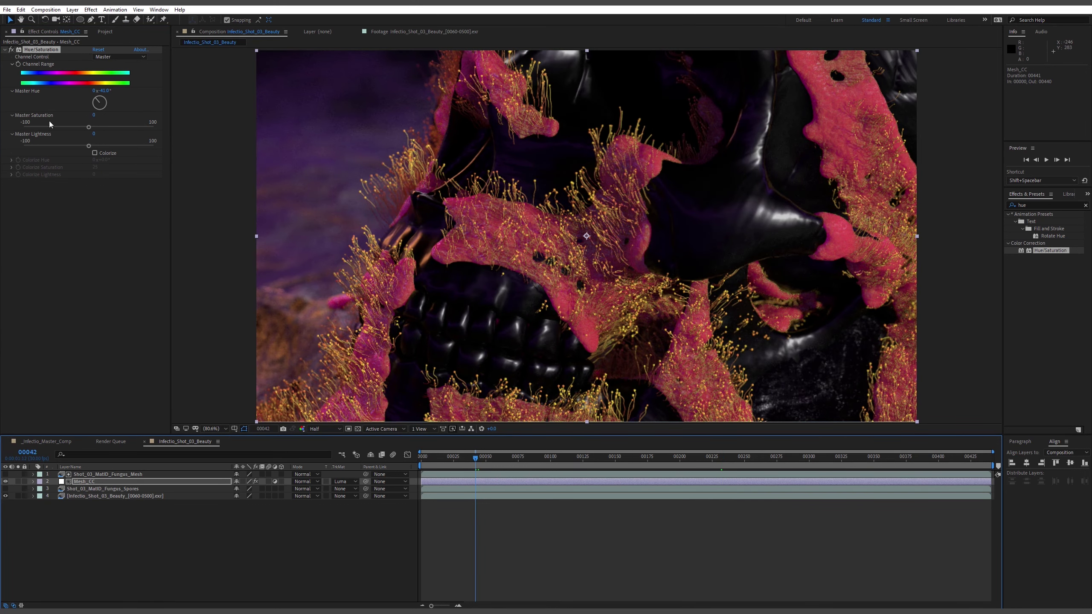
pyautogui.click(326, 429)
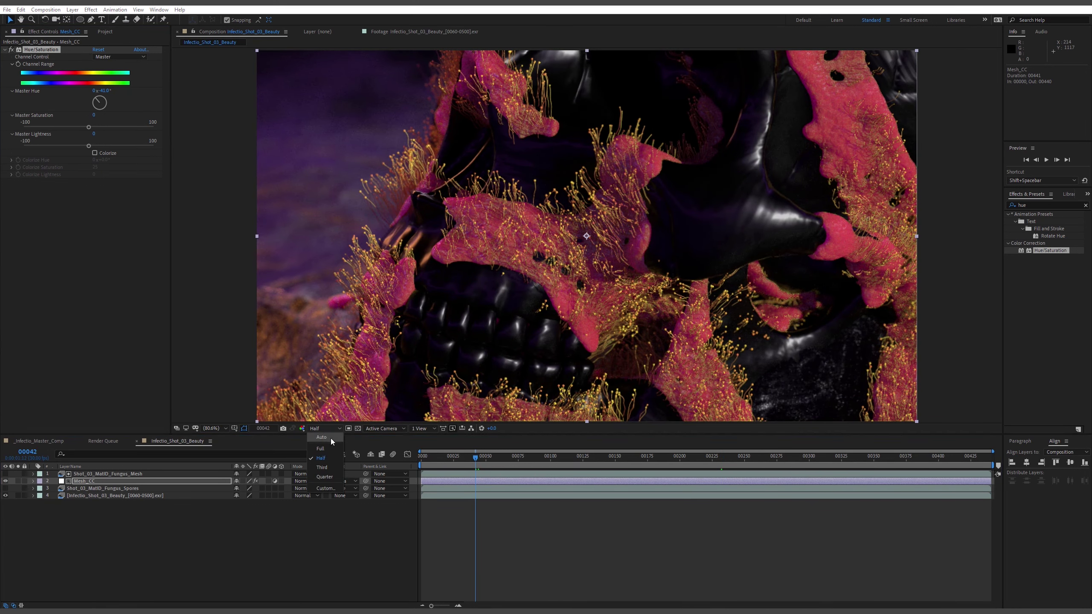
pyautogui.click(331, 441)
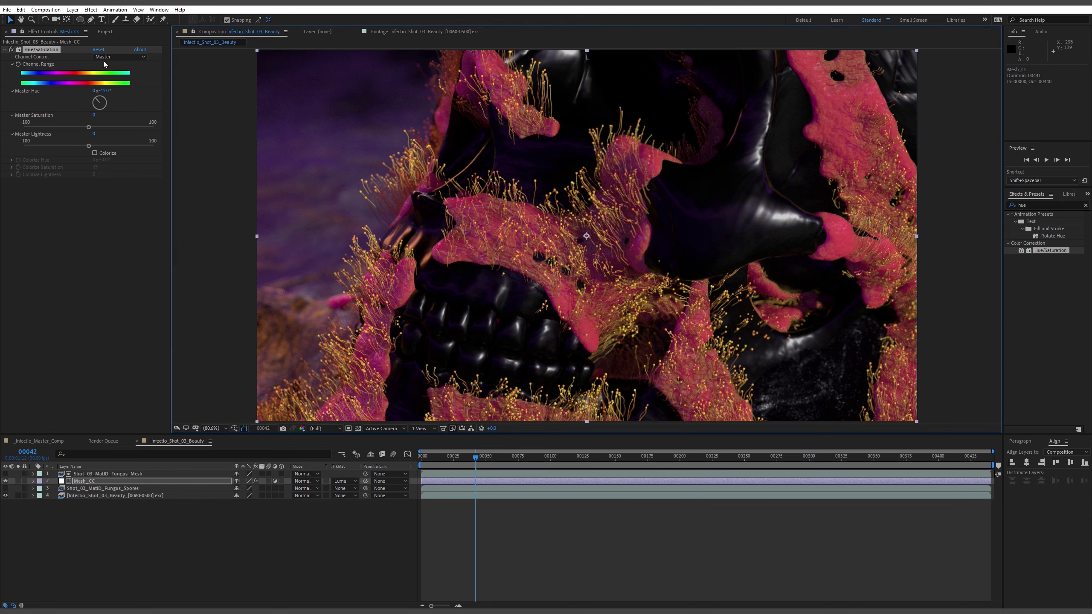
# Compare the footage with the mesh matte and the Mesh_CC correction toggled, and go to frame 44.
pyautogui.click(5, 474)
pyautogui.click(5, 481)
pyautogui.click(5, 474)
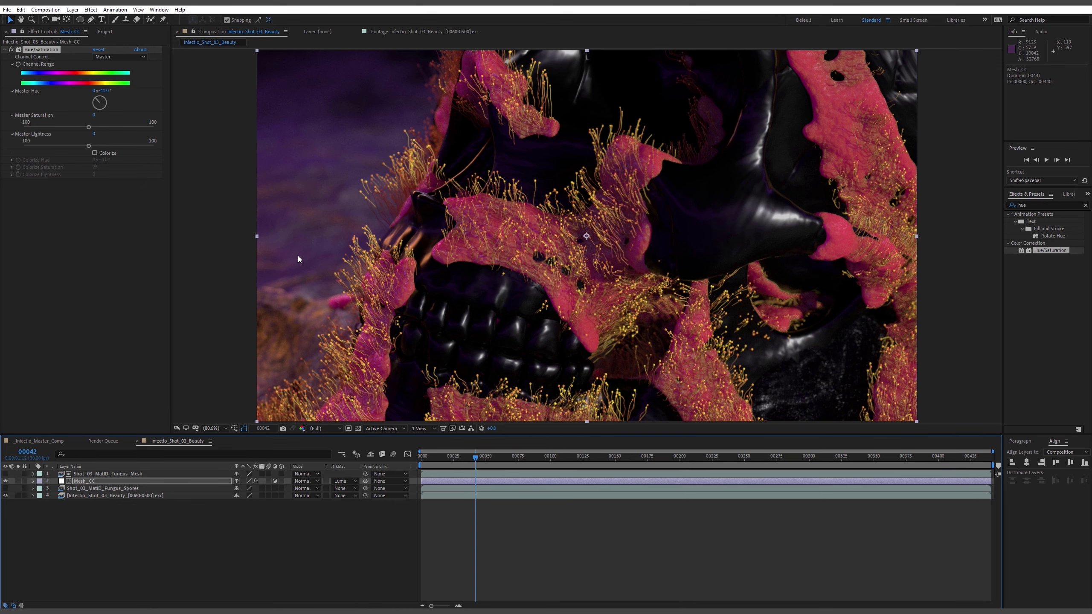
pyautogui.moveTo(476, 457)
pyautogui.mouseDown()
pyautogui.moveTo(516, 464)
pyautogui.moveTo(478, 458)
pyautogui.mouseUp()
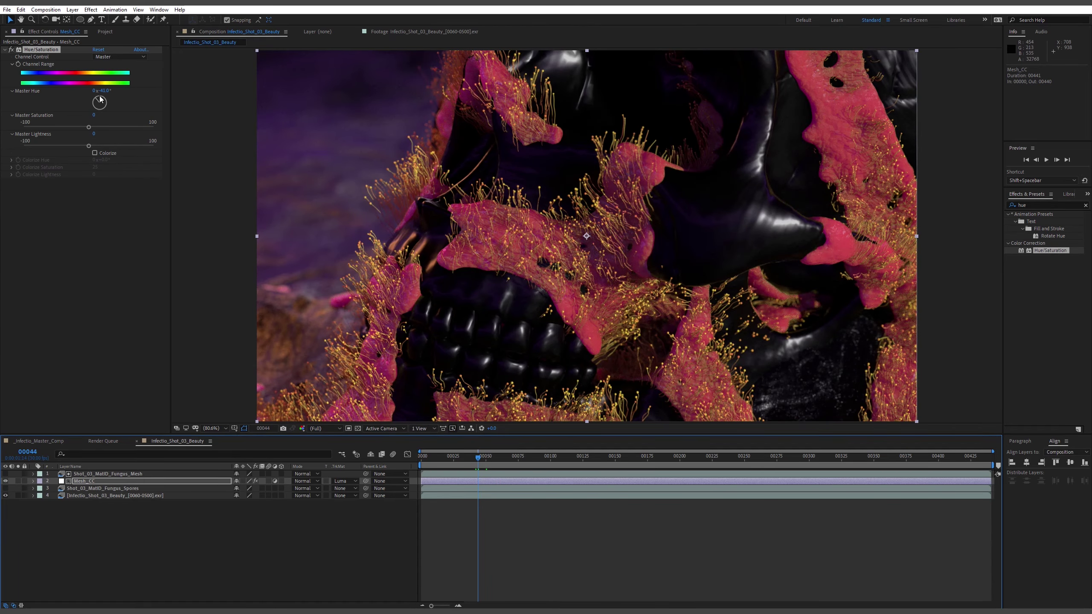
# Set Mesh_CC's Master Hue to 0°, Master Saturation to about 8 and Master Lightness to about 5.
pyautogui.moveTo(99, 99); pyautogui.dragTo(103, 102)
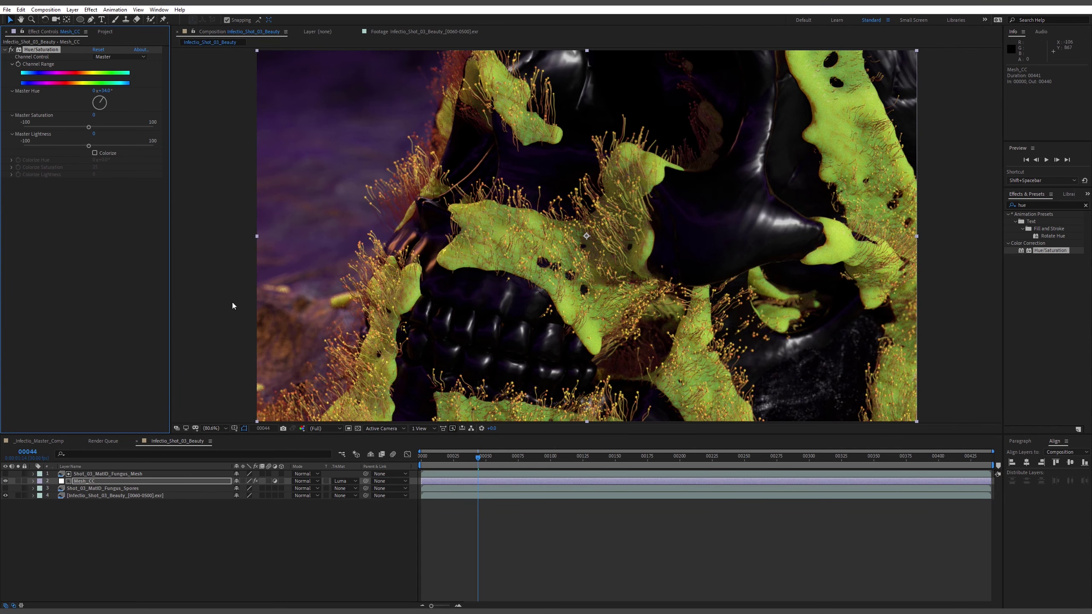
pyautogui.moveTo(89, 127)
pyautogui.mouseDown()
pyautogui.moveTo(22, 129)
pyautogui.moveTo(96, 130)
pyautogui.mouseUp()
pyautogui.moveTo(92, 145); pyautogui.dragTo(98, 96)
pyautogui.click(105, 92)
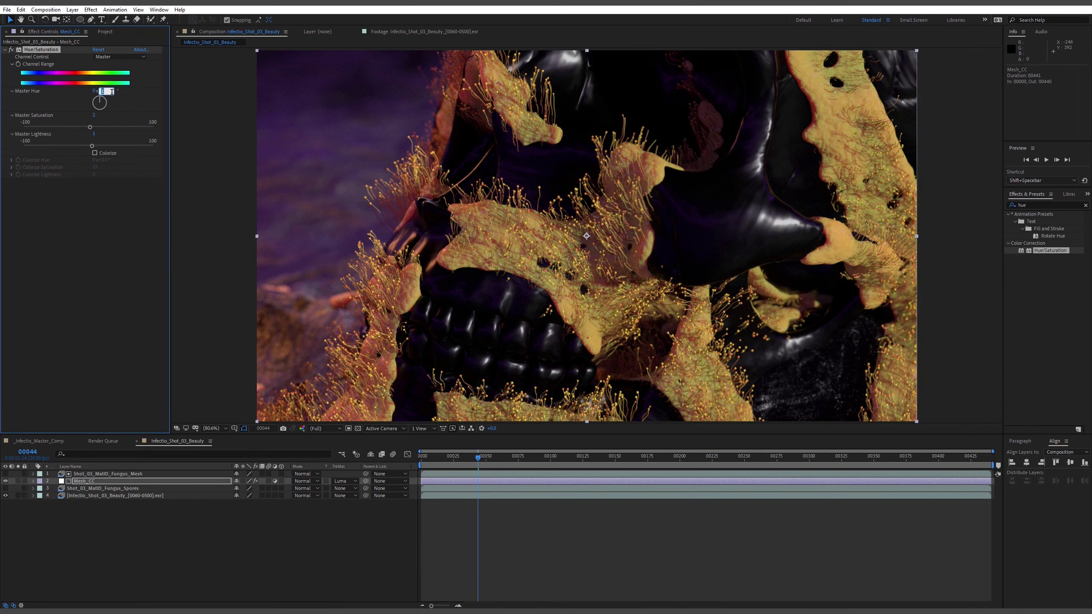
pyautogui.write('0')
pyautogui.press('Return')
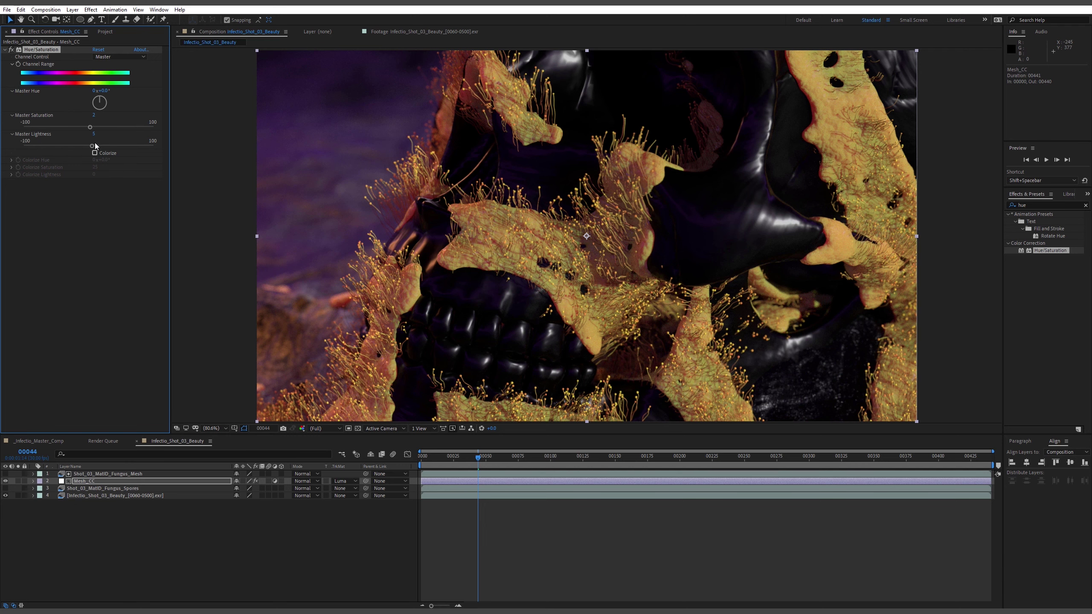
pyautogui.moveTo(90, 128)
pyautogui.mouseDown()
pyautogui.moveTo(113, 130)
pyautogui.moveTo(98, 130)
pyautogui.mouseUp()
pyautogui.moveTo(94, 131)
pyautogui.mouseDown()
pyautogui.moveTo(91, 147)
pyautogui.moveTo(125, 148)
pyautogui.moveTo(94, 148)
pyautogui.mouseUp()
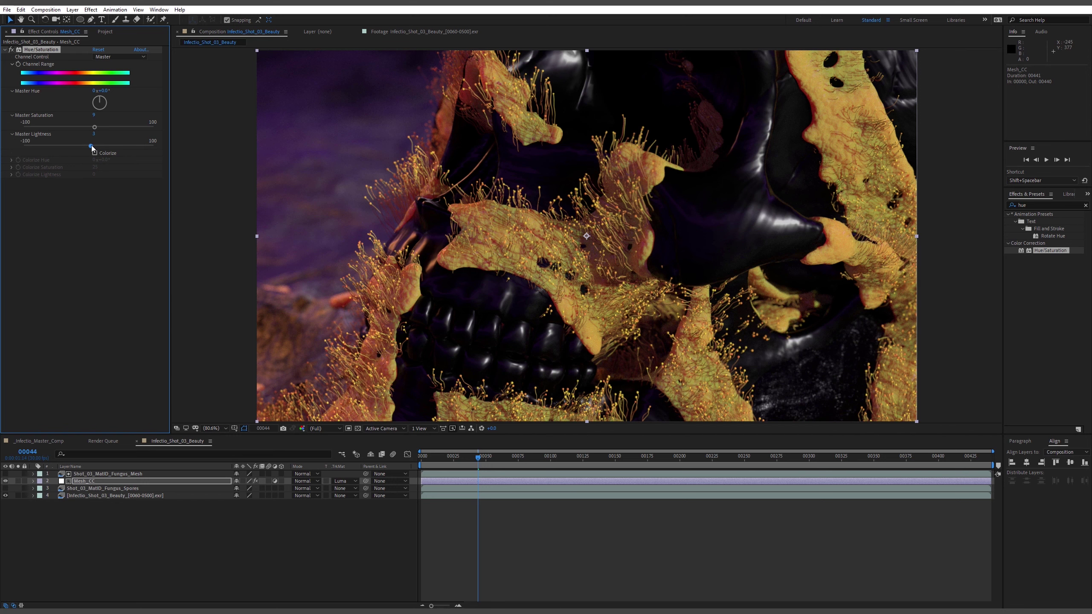
pyautogui.moveTo(93, 148); pyautogui.dragTo(92, 148)
# Compare the shot with Mesh_CC on and off at frame 137, and check the end of the shot at frame 439.
pyautogui.moveTo(570, 460); pyautogui.dragTo(608, 458)
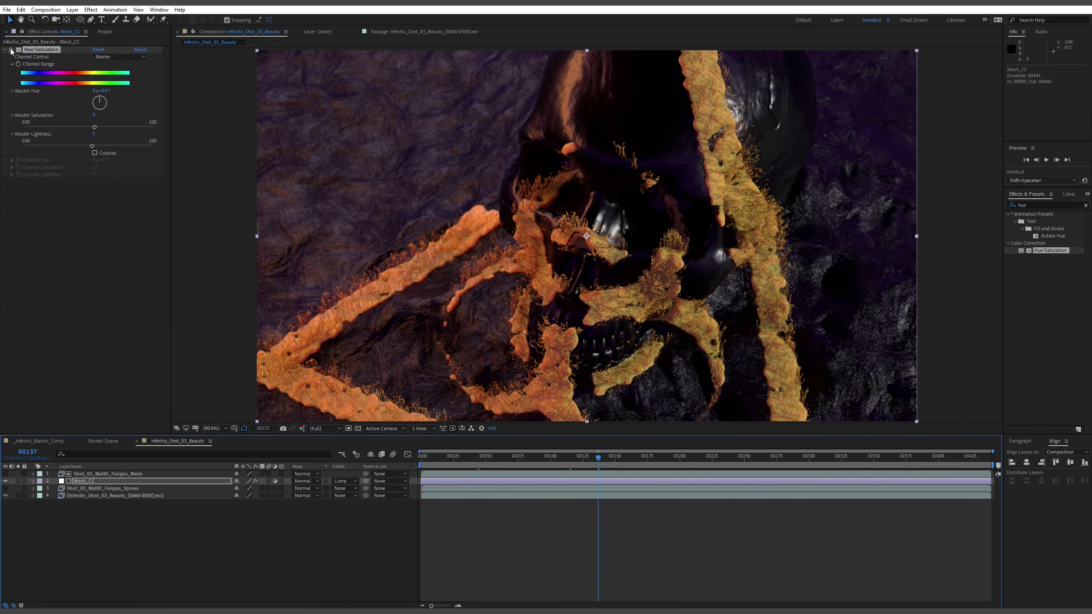
pyautogui.click(5, 482)
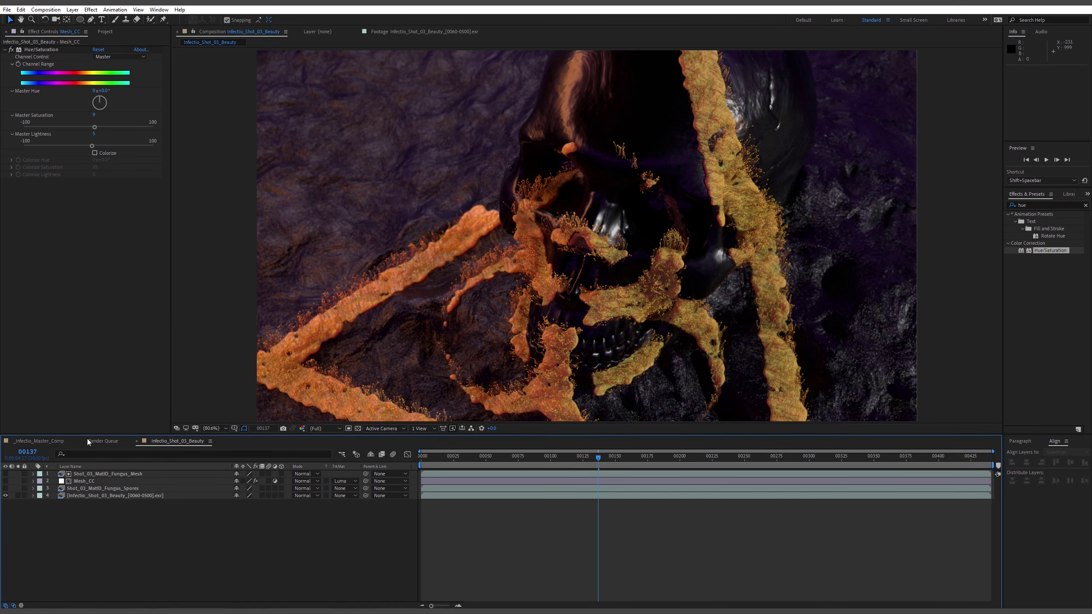
pyautogui.click(4, 481)
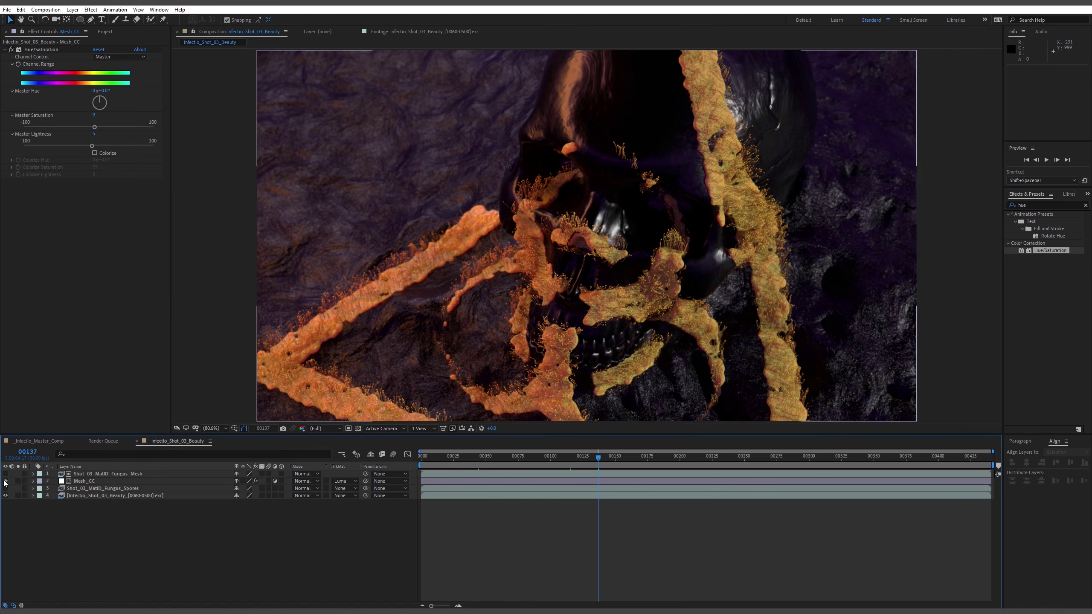
pyautogui.click(4, 481)
pyautogui.click(4, 480)
pyautogui.click(4, 481)
pyautogui.click(4, 481)
pyautogui.moveTo(659, 459); pyautogui.dragTo(989, 465)
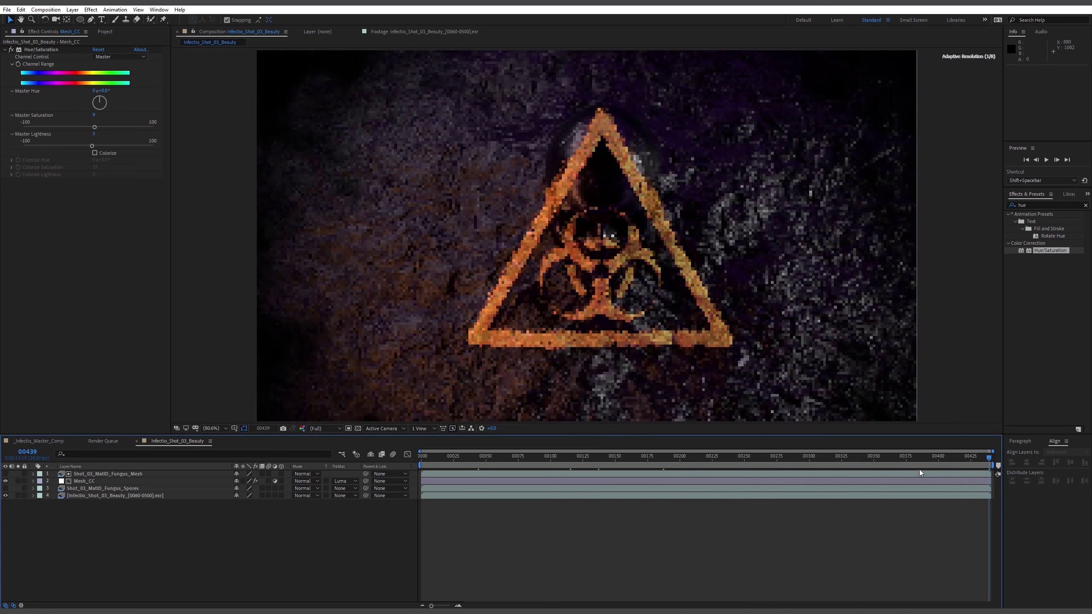
# Duplicate the Mesh_CC adjustment layer and place the copy directly below the Shot_03_MatID_Fungus_Spores layer.
pyautogui.click(84, 481)
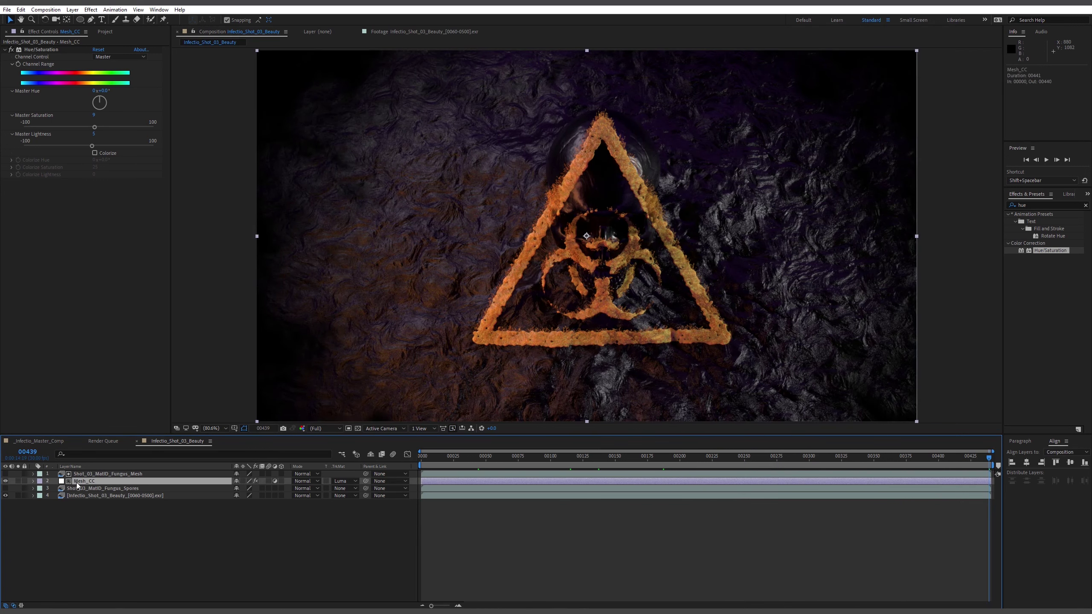
pyautogui.hotkey('ctrl', 'd')
pyautogui.moveTo(89, 480); pyautogui.dragTo(87, 497)
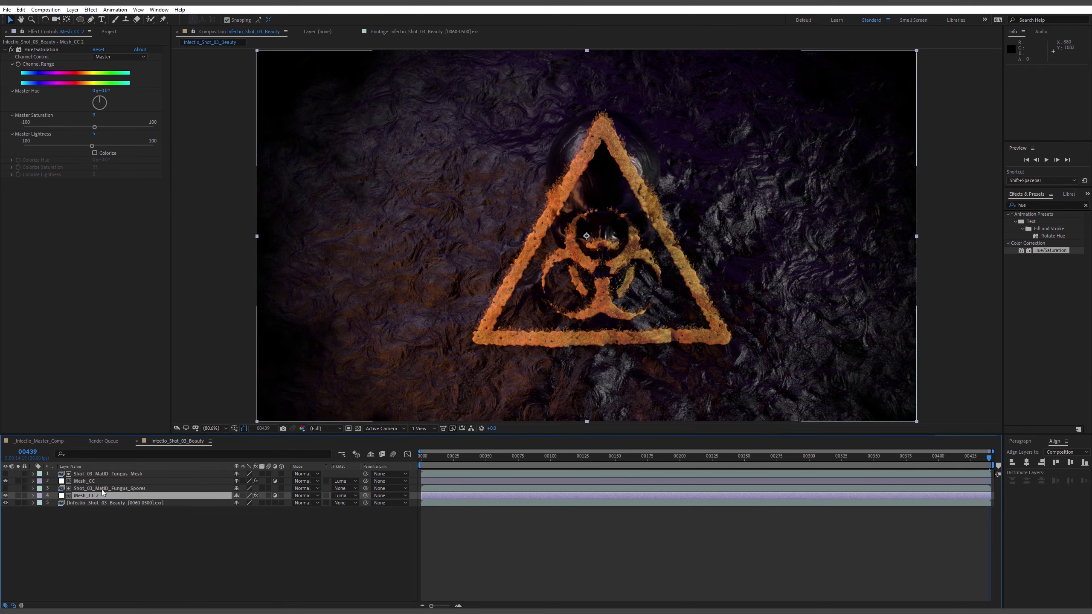
# Rename the duplicated adjustment layer as Spores_CC.
pyautogui.rightClick(90, 498)
pyautogui.click(104, 489)
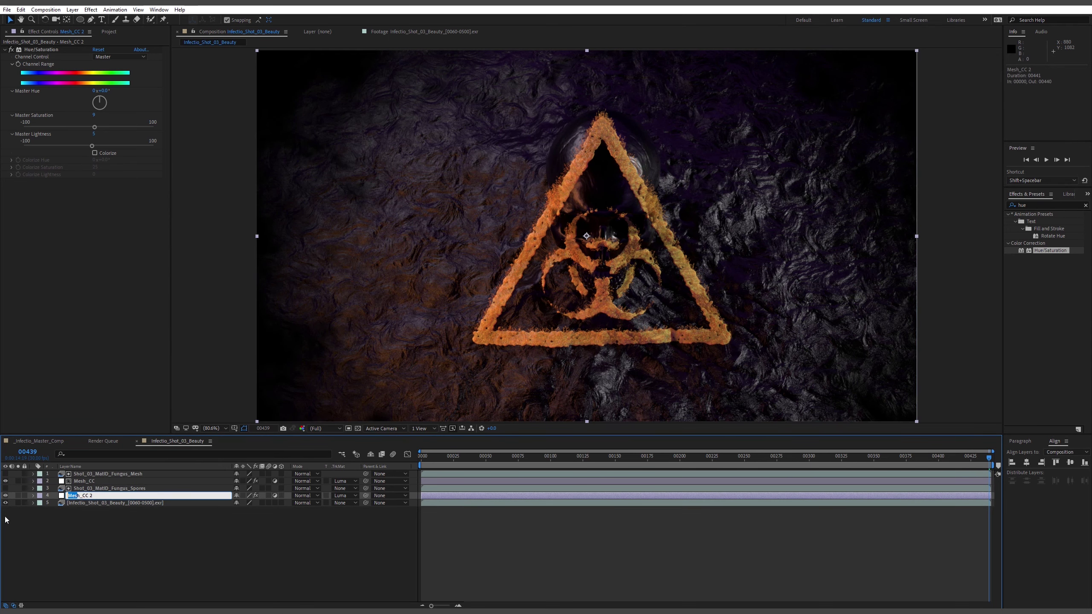
pyautogui.write('Spores')
pyautogui.press('Delete')
pyautogui.press('Return')
# Shift Spores_CC's Master Hue to turn the spores yellow-green, checking the color at frame 0.
pyautogui.click(17, 496)
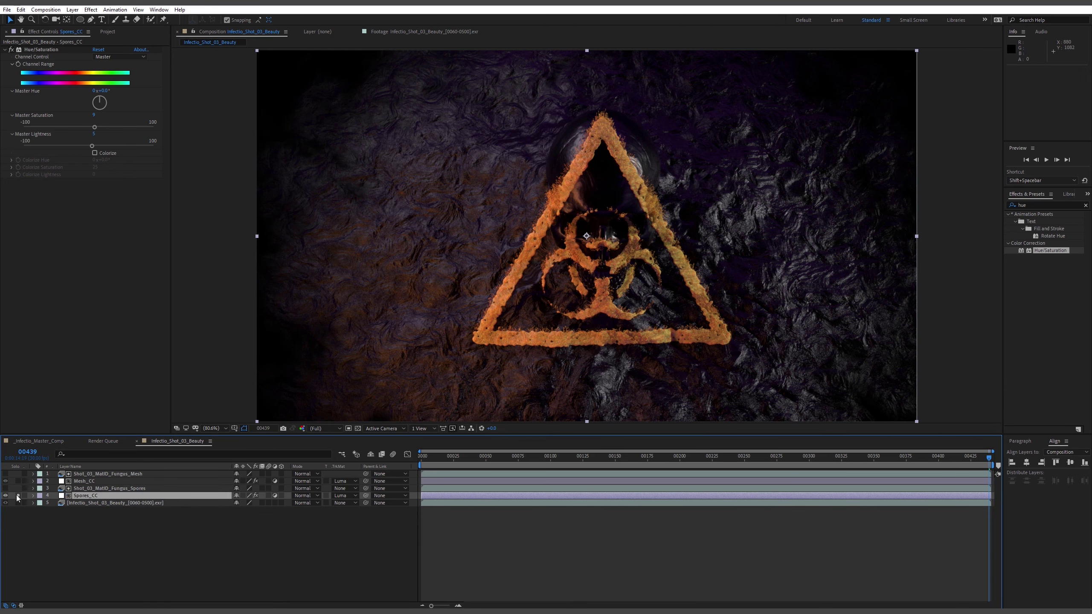
pyautogui.click(18, 496)
pyautogui.moveTo(99, 110); pyautogui.dragTo(111, 108)
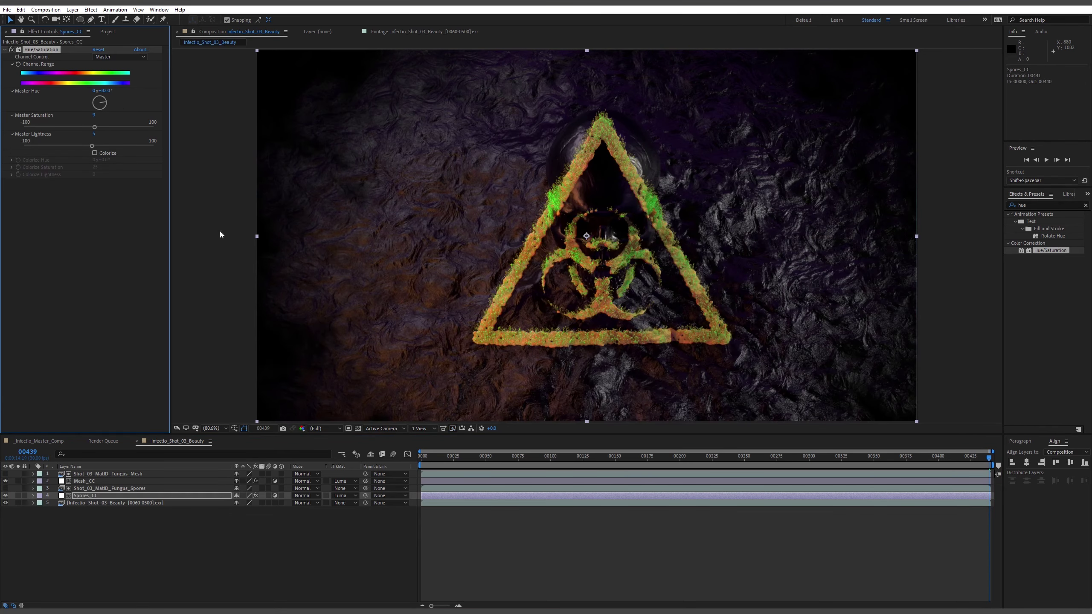
pyautogui.click(473, 463)
pyautogui.press('Home')
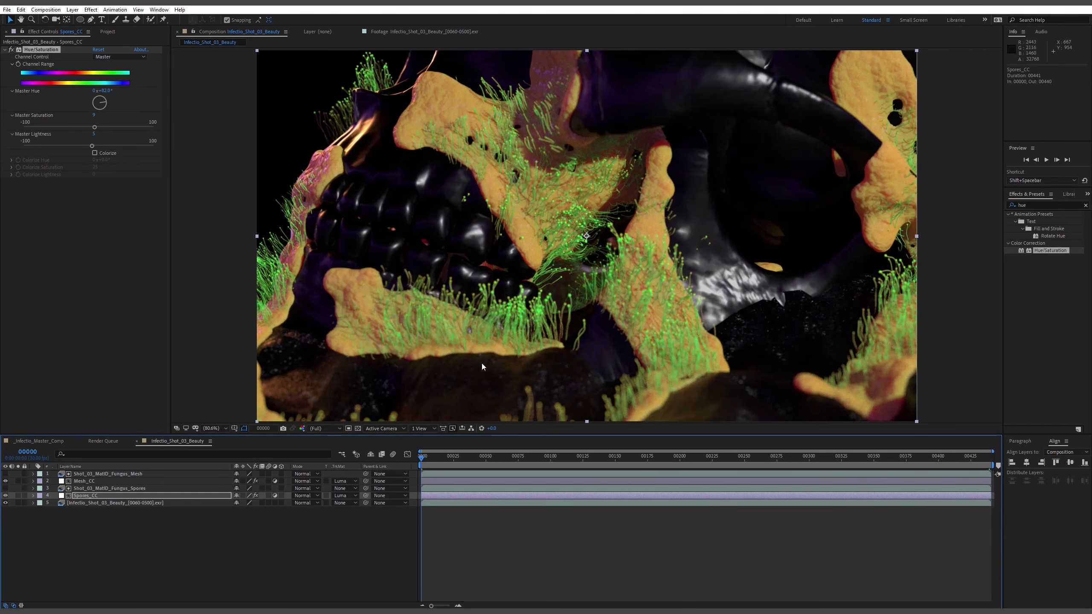
pyautogui.moveTo(105, 98)
pyautogui.mouseDown()
pyautogui.moveTo(94, 98)
pyautogui.moveTo(105, 101)
pyautogui.mouseUp()
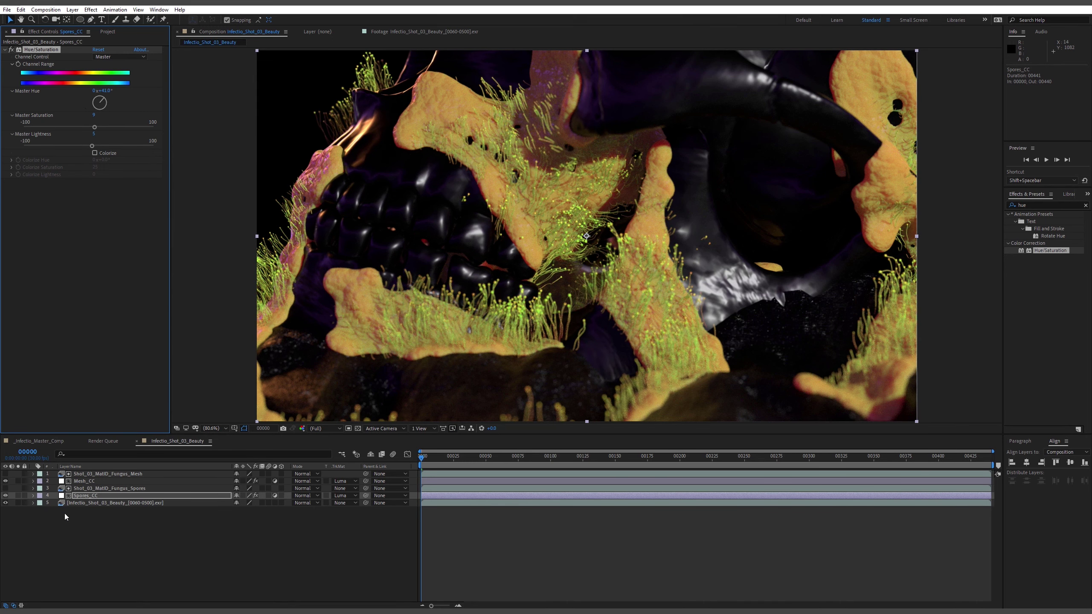
# Hide the Mesh_CC and Spores_CC layers and view the uncorrected footage at frame 68.
pyautogui.click(5, 481)
pyautogui.click(6, 495)
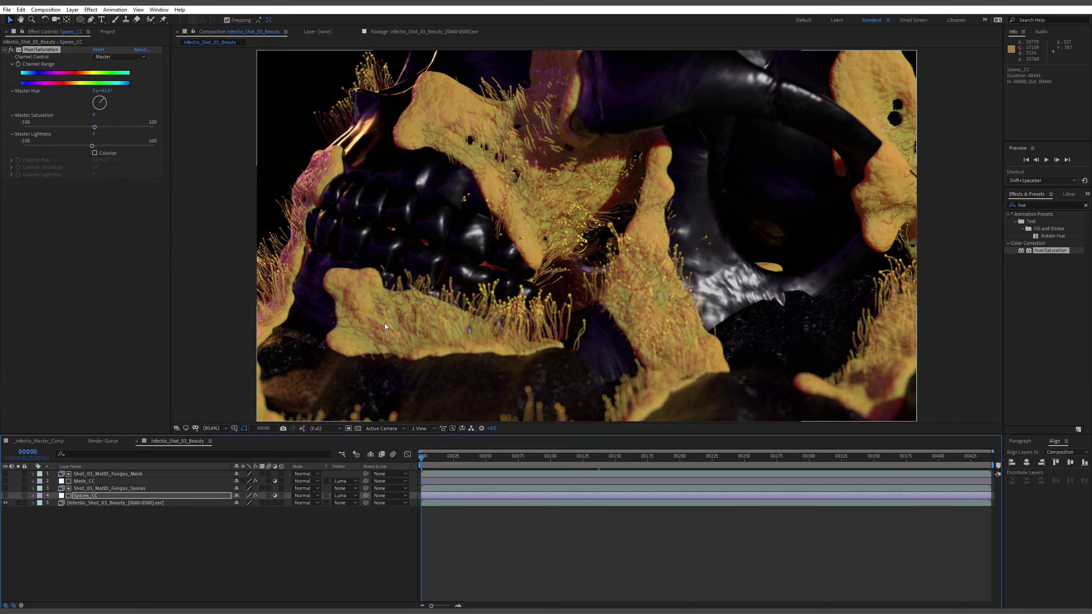
pyautogui.moveTo(478, 465); pyautogui.dragTo(509, 464)
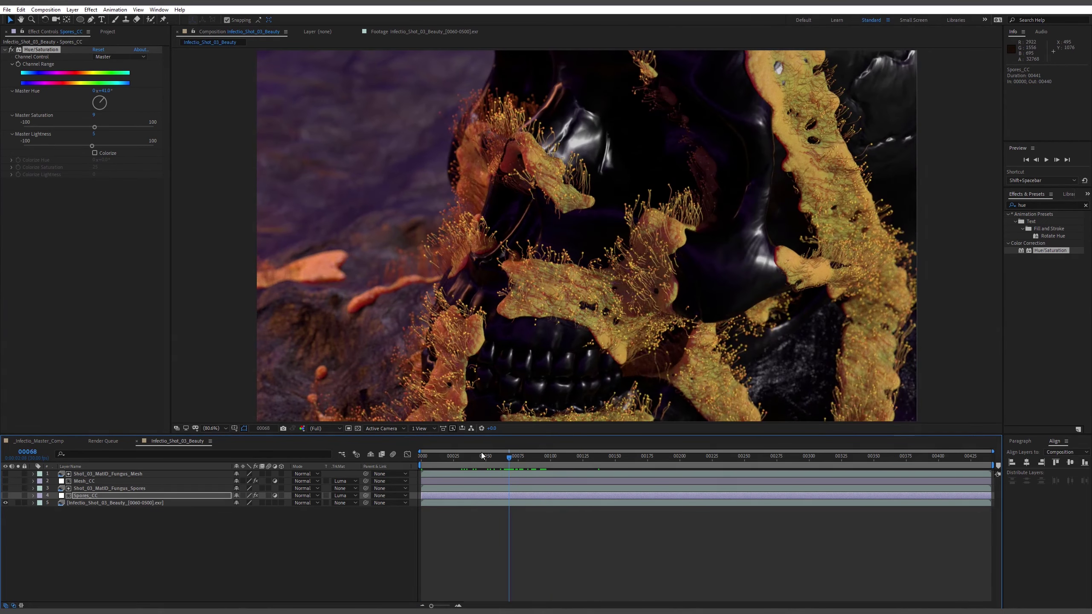
# Stack the Fungus_Mesh and Fungus_Spores matte layers together above both correction layers and make them visible.
pyautogui.click(96, 475)
pyautogui.click(96, 488)
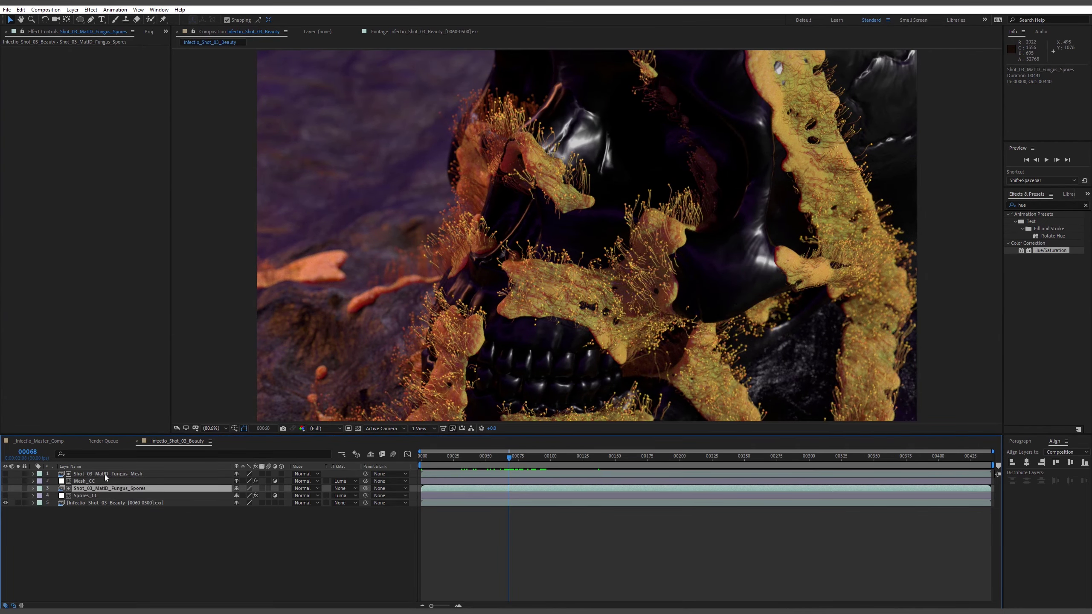
pyautogui.keyDown('ctrl'); pyautogui.click(104, 474); pyautogui.keyUp('ctrl')
pyautogui.moveTo(114, 480); pyautogui.dragTo(117, 489)
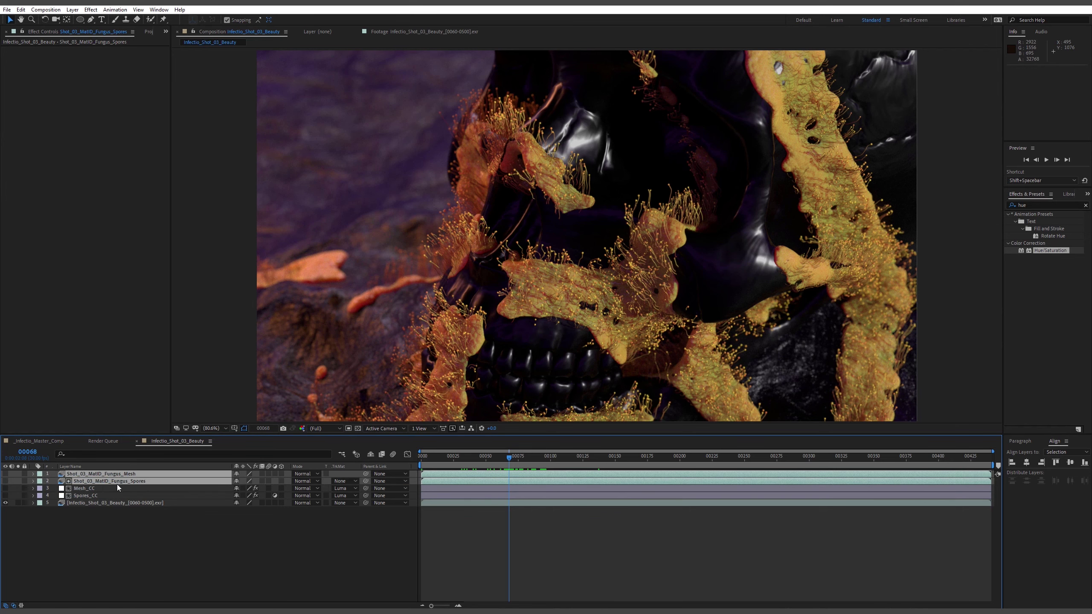
pyautogui.click(95, 534)
pyautogui.moveTo(5, 480); pyautogui.dragTo(6, 473)
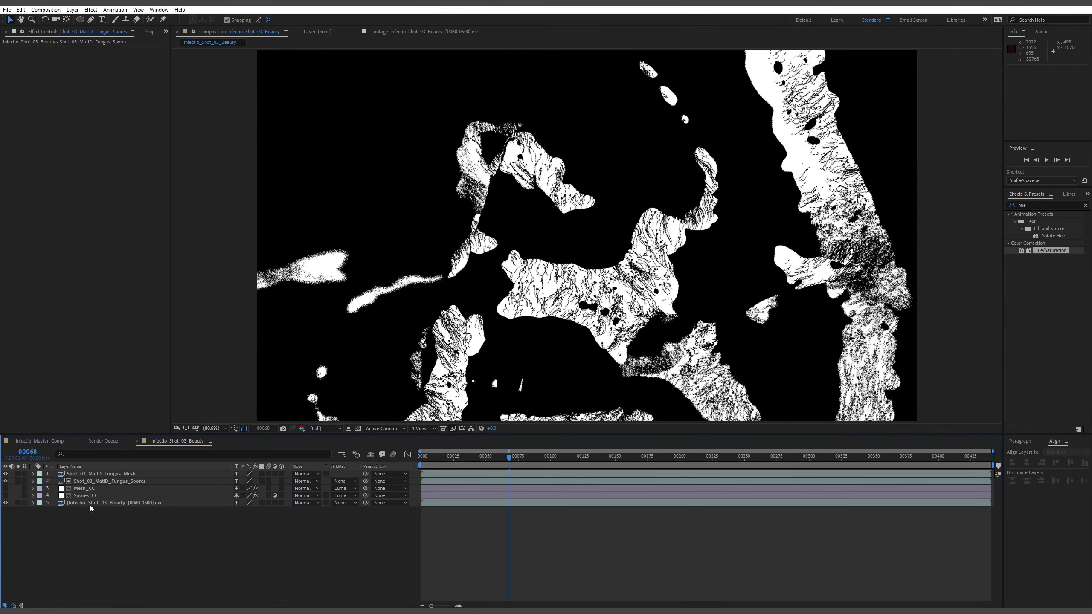
# Delete the Mesh_CC layer and rename Spores_CC as Fungus_CC.
pyautogui.click(86, 489)
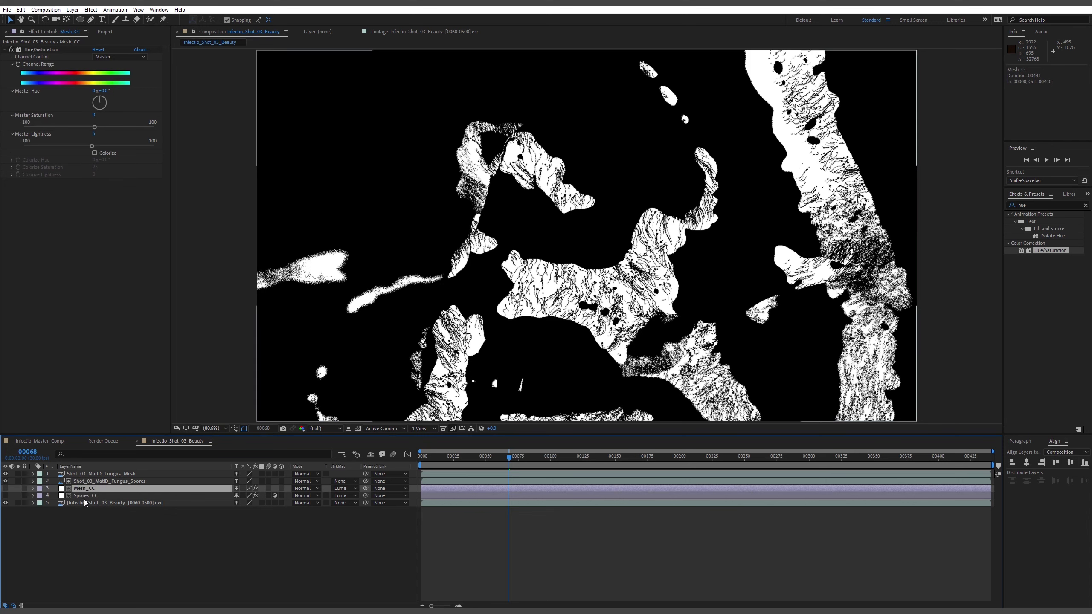
pyautogui.press('Delete')
pyautogui.rightClick(92, 490)
pyautogui.press('Return')
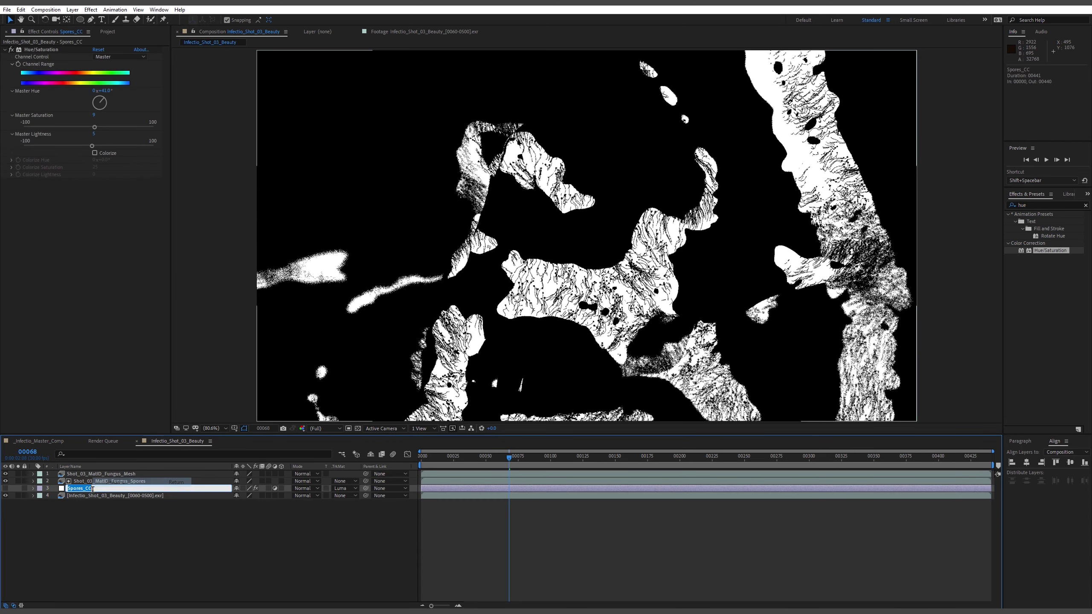
pyautogui.press('BackSpace')
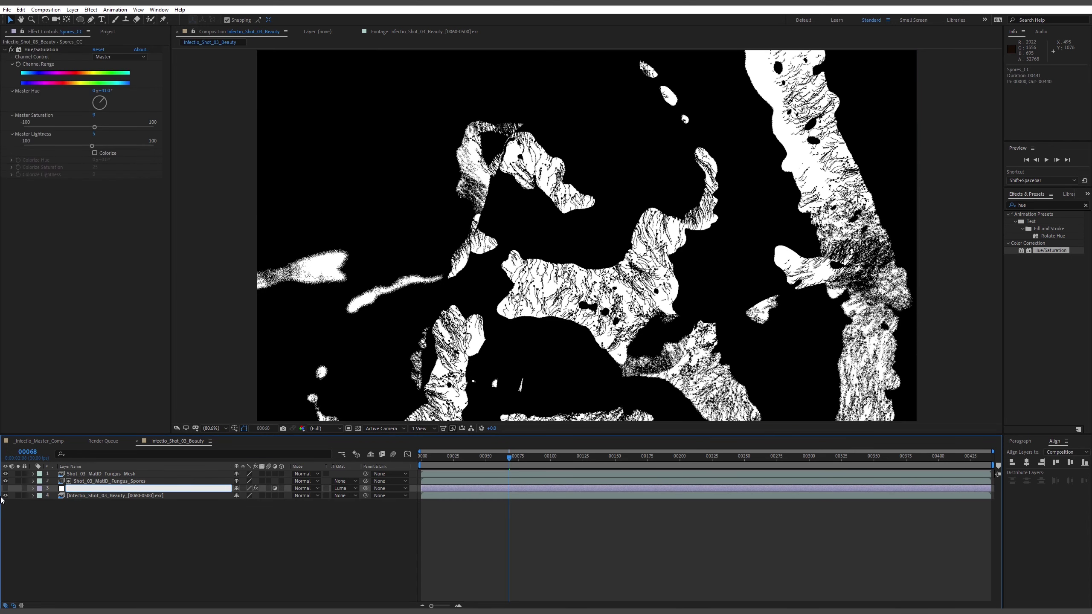
pyautogui.write('Fungus_CC')
pyautogui.press('Return')
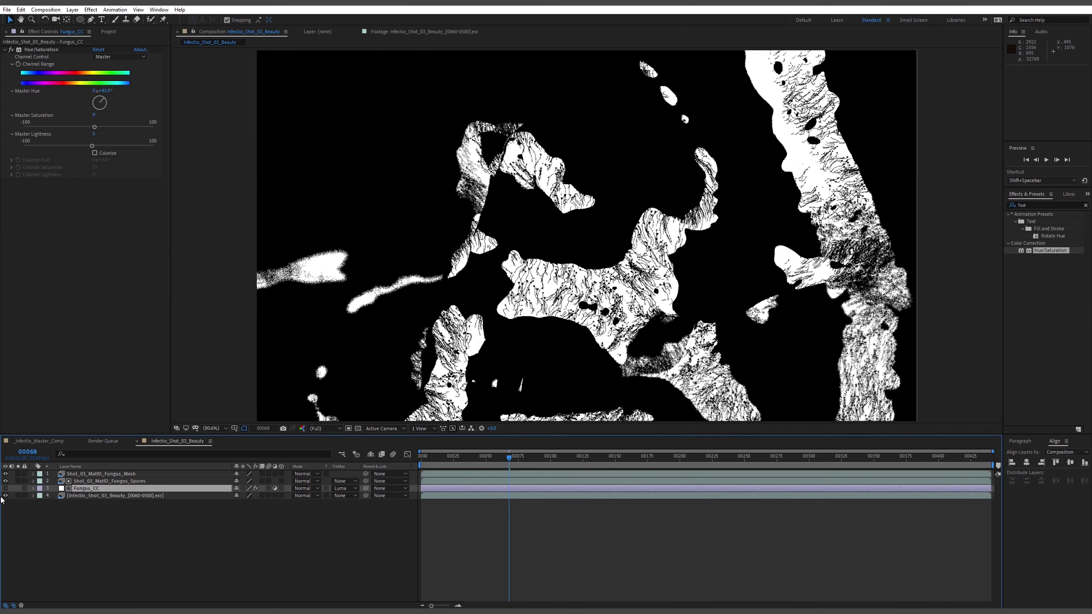
# Pre-compose the Fungus_Mesh and Fungus_Spores matte layers into a composition named Shot_03_Fungus_Matte.
pyautogui.click(101, 480)
pyautogui.hotkey('ctrl', 'shift', 'Up')
pyautogui.hotkey('ctrl', 'shift', 'c')
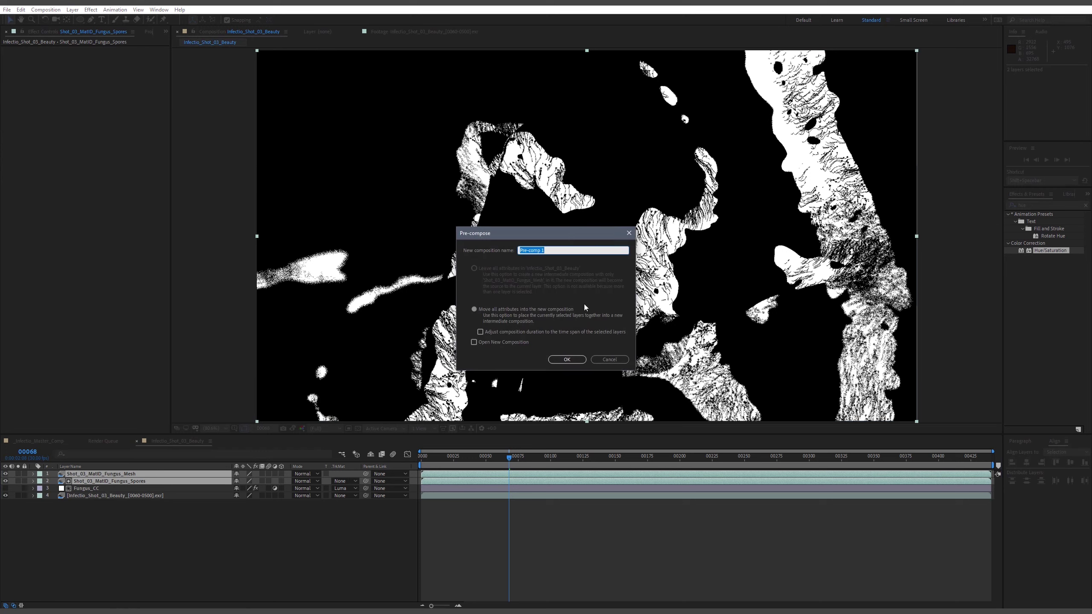
pyautogui.tripleClick(554, 249)
pyautogui.write('Shot_03_Fungus_Matte')
pyautogui.press('Return')
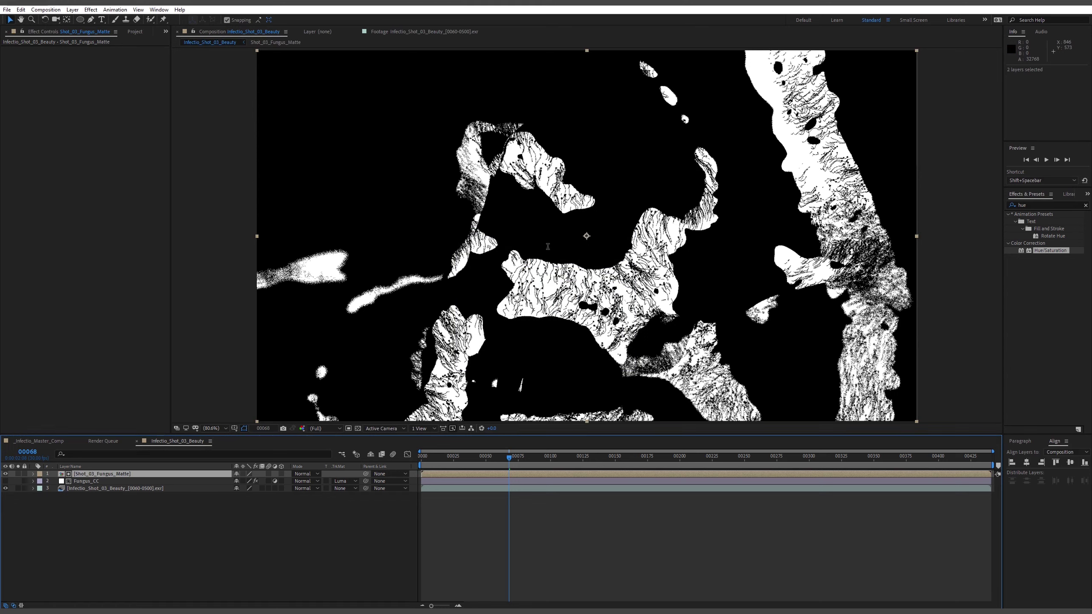
pyautogui.click(160, 539)
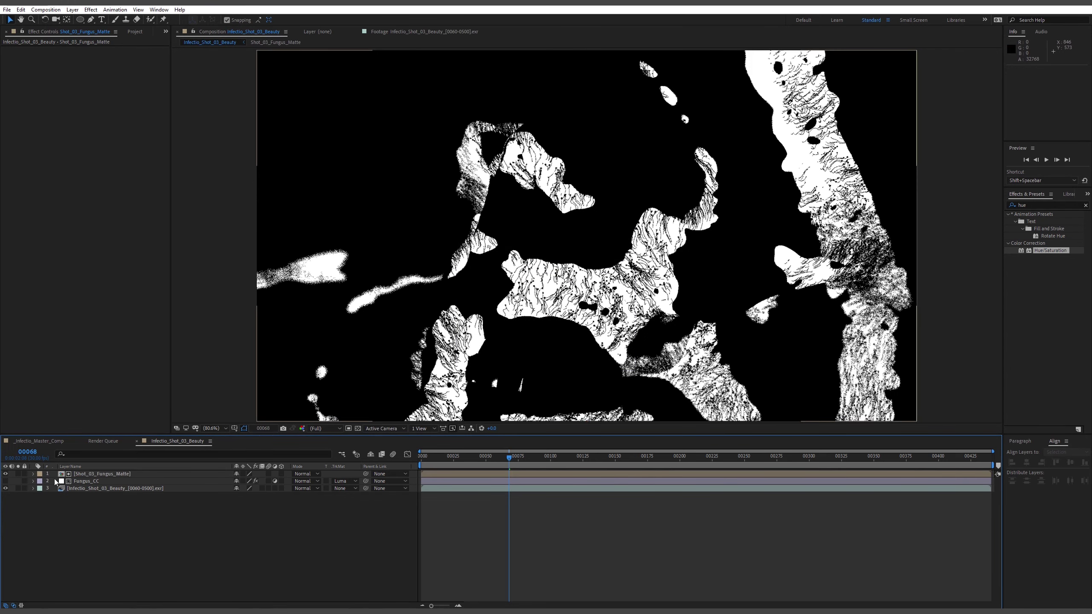
# Hide the Shot_03_Fungus_Matte layer and turn on the Fungus_CC layer.
pyautogui.click(89, 474)
pyautogui.click(106, 517)
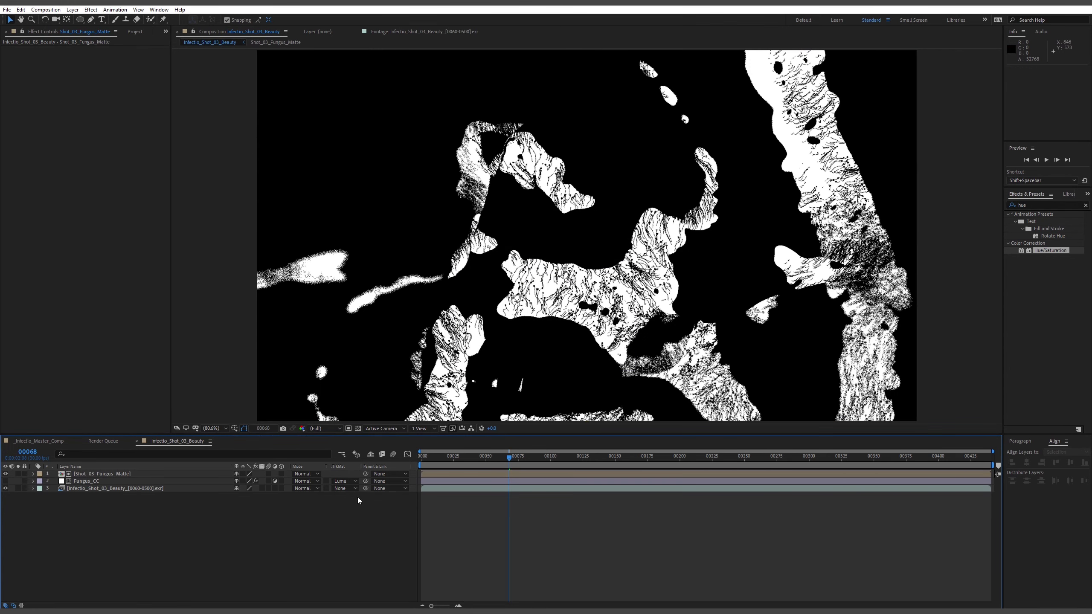
pyautogui.click(5, 474)
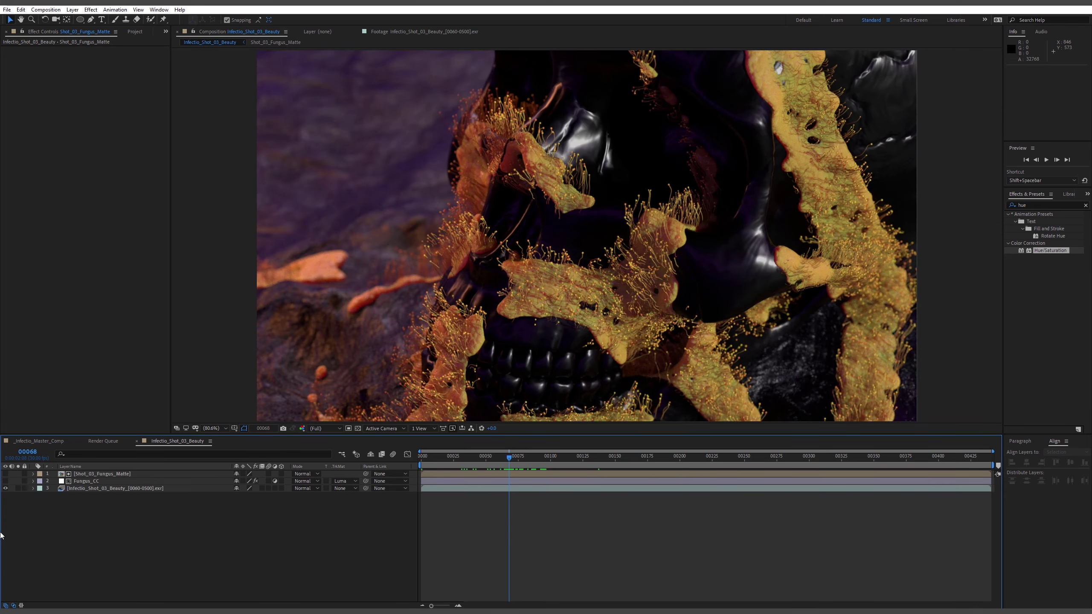
pyautogui.click(6, 481)
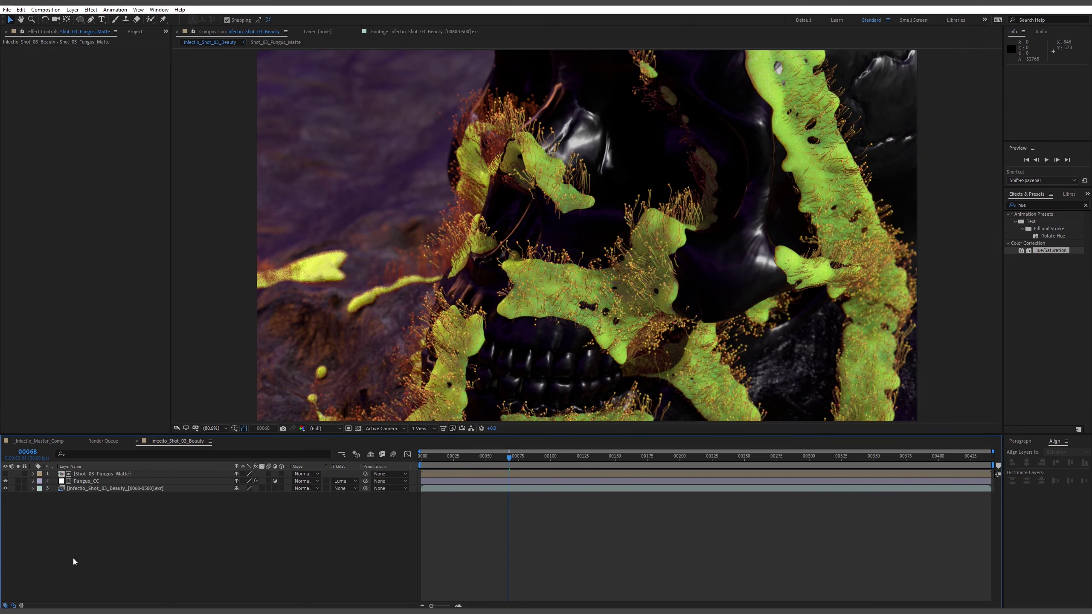
# Keep the luma matte on Fungus_CC and set the Fungus_Mesh layer's blending mode to Screen inside Shot_03_Fungus_Matte.
pyautogui.click(348, 483)
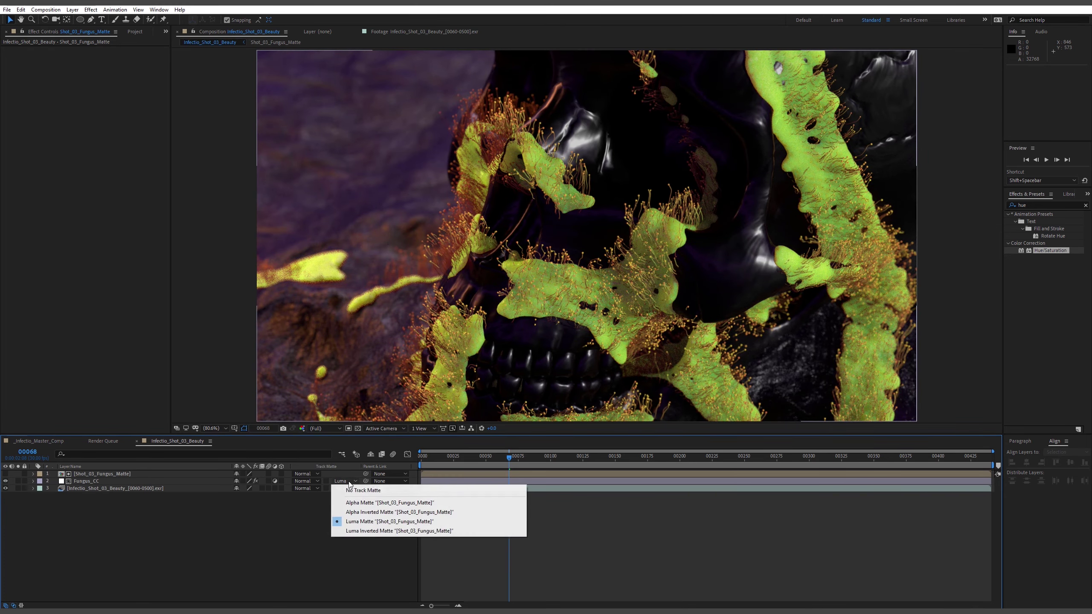
pyautogui.click(344, 519)
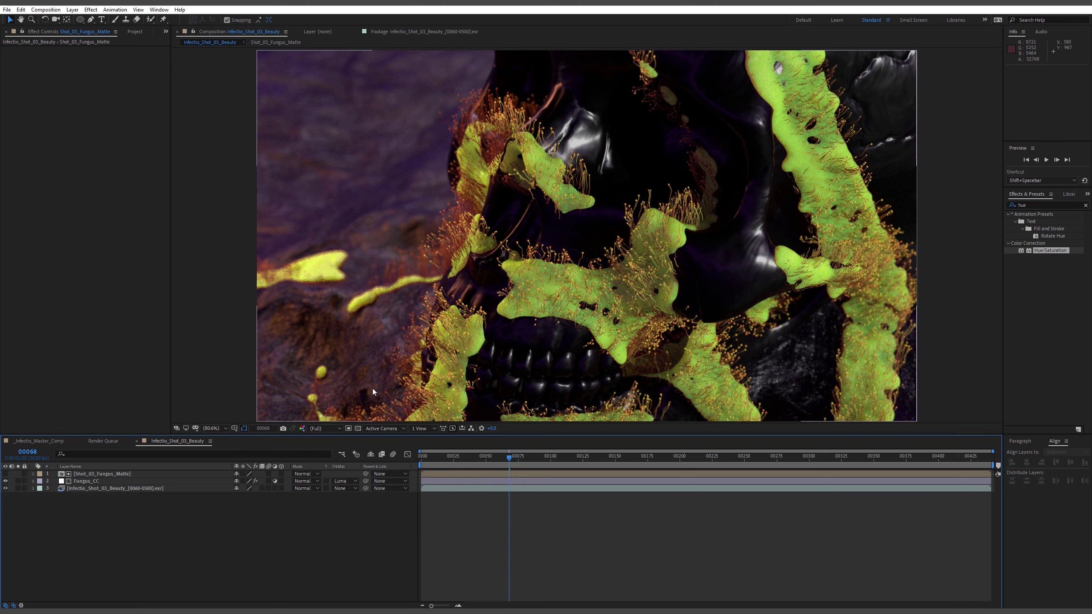
pyautogui.click(93, 474)
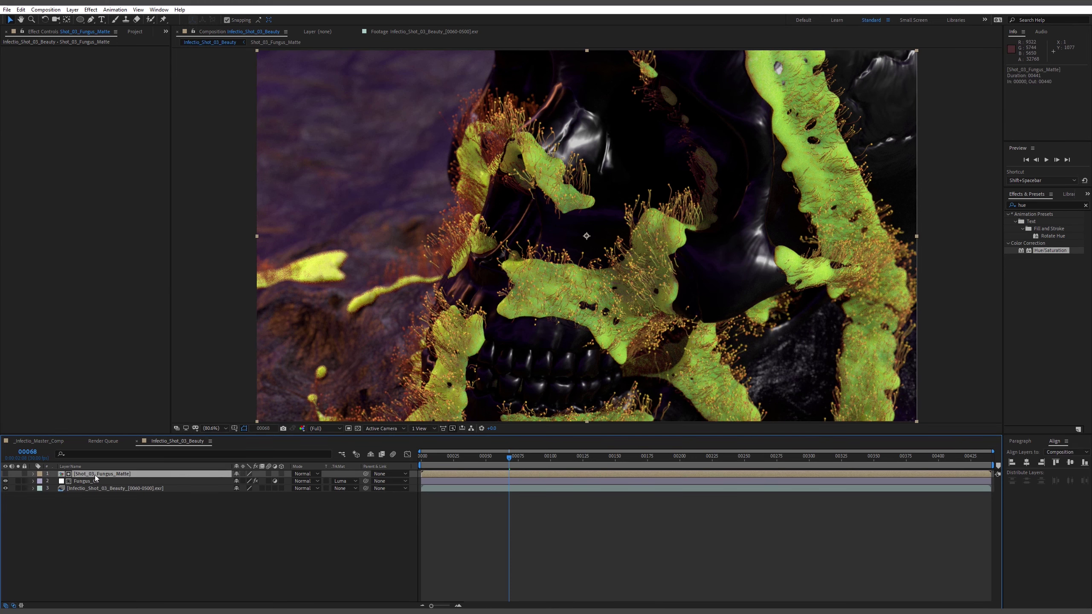
pyautogui.doubleClick(101, 474)
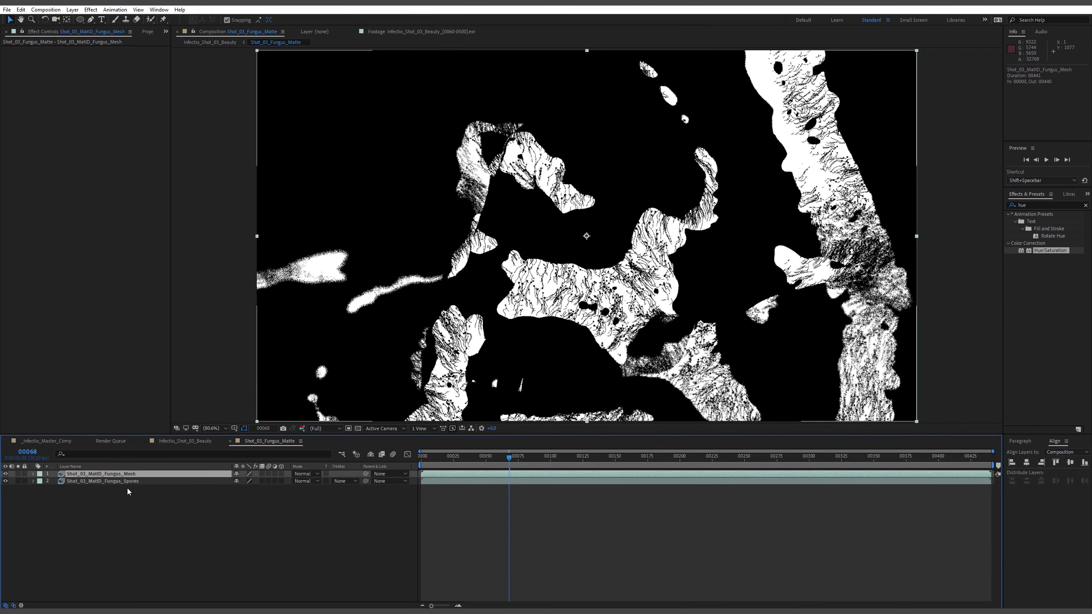
pyautogui.click(305, 474)
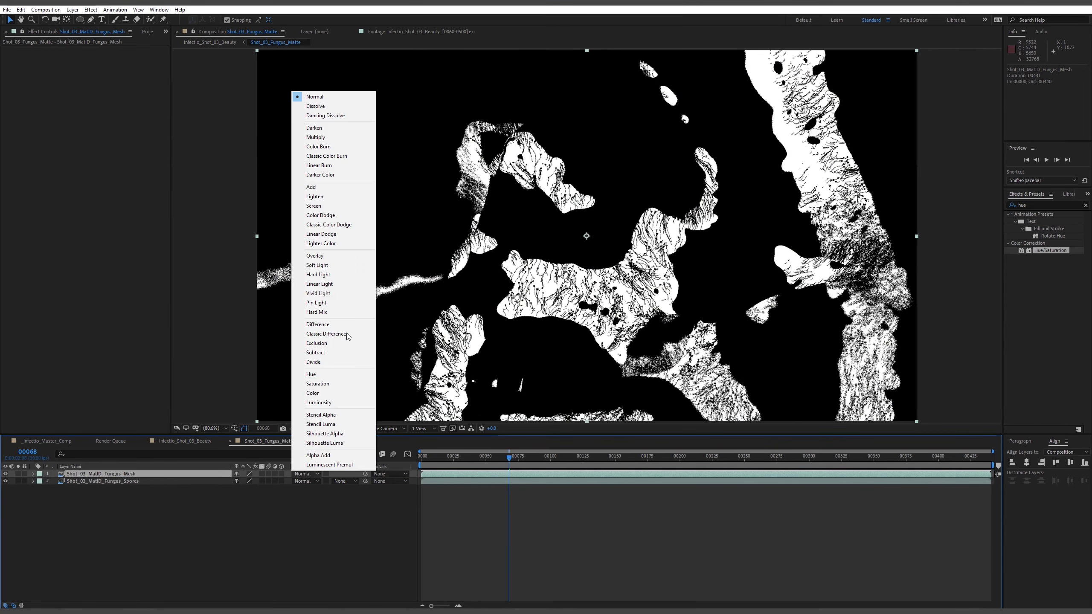
pyautogui.click(344, 205)
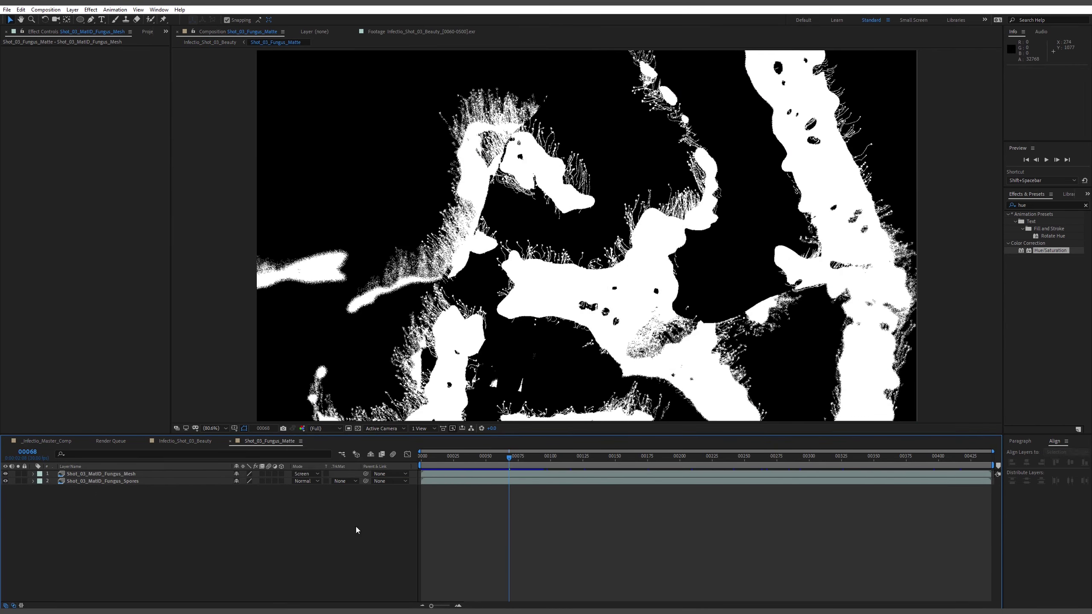
# Preview the combined fungus matte, return to the Infectio_Shot_03_Beauty composition and check the correction at frame 266.
pyautogui.press('space')
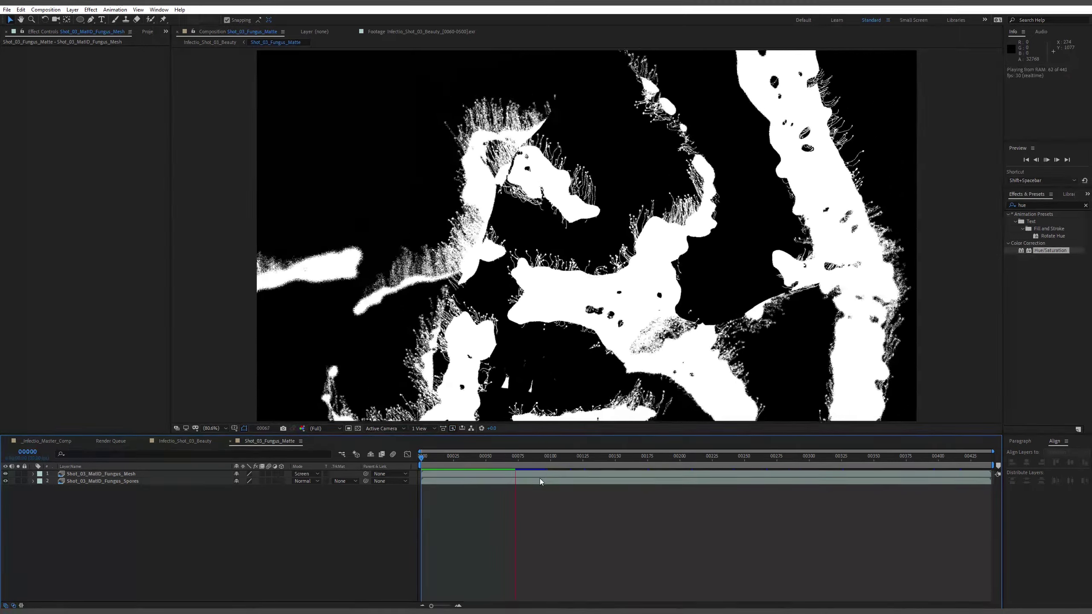
pyautogui.press('space')
pyautogui.press('Tab')
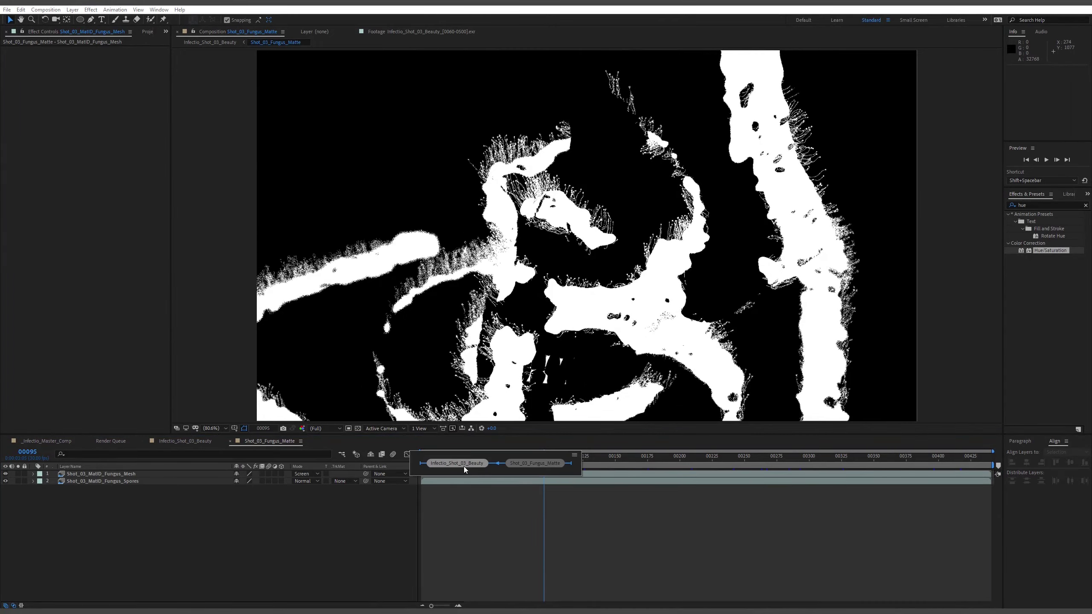
pyautogui.click(465, 465)
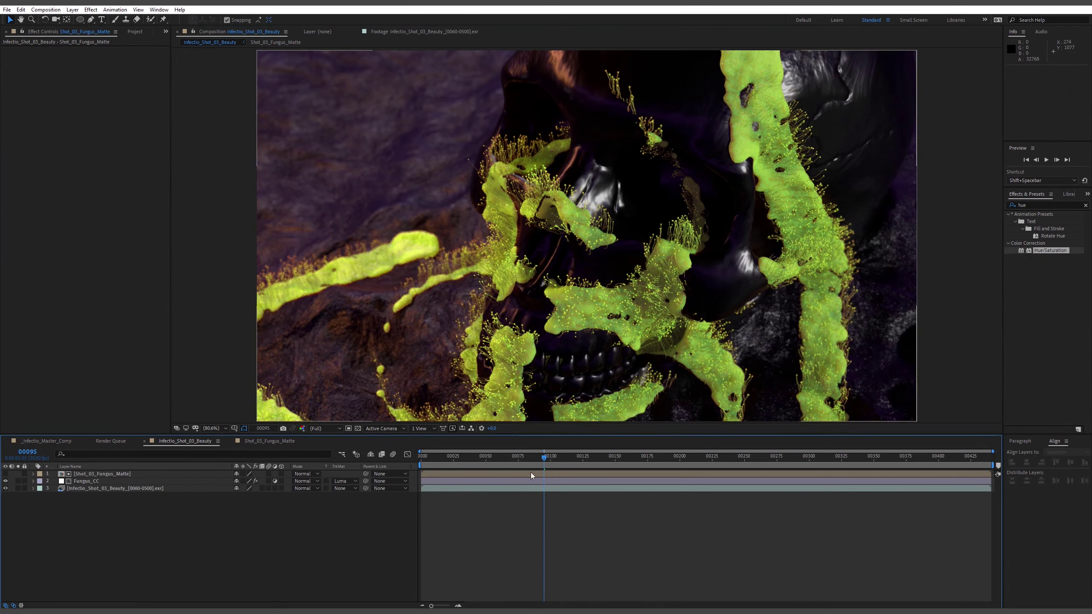
pyautogui.moveTo(544, 457); pyautogui.dragTo(765, 480)
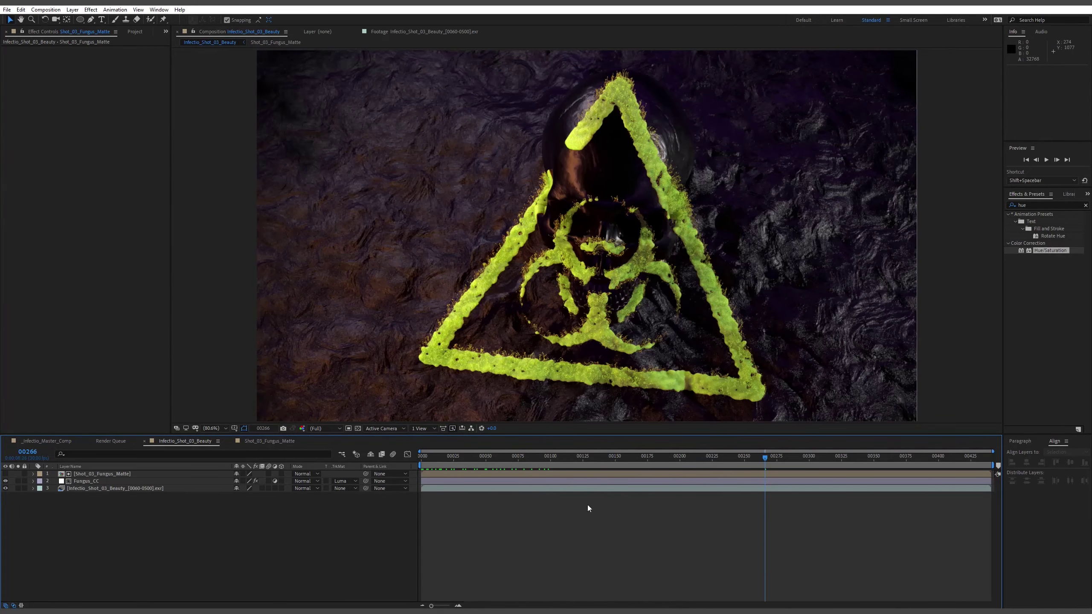
# Shift the Master Hue of Fungus_CC's Hue/Saturation effect to orange and set Master Saturation to 11.
pyautogui.click(89, 481)
pyautogui.press('e')
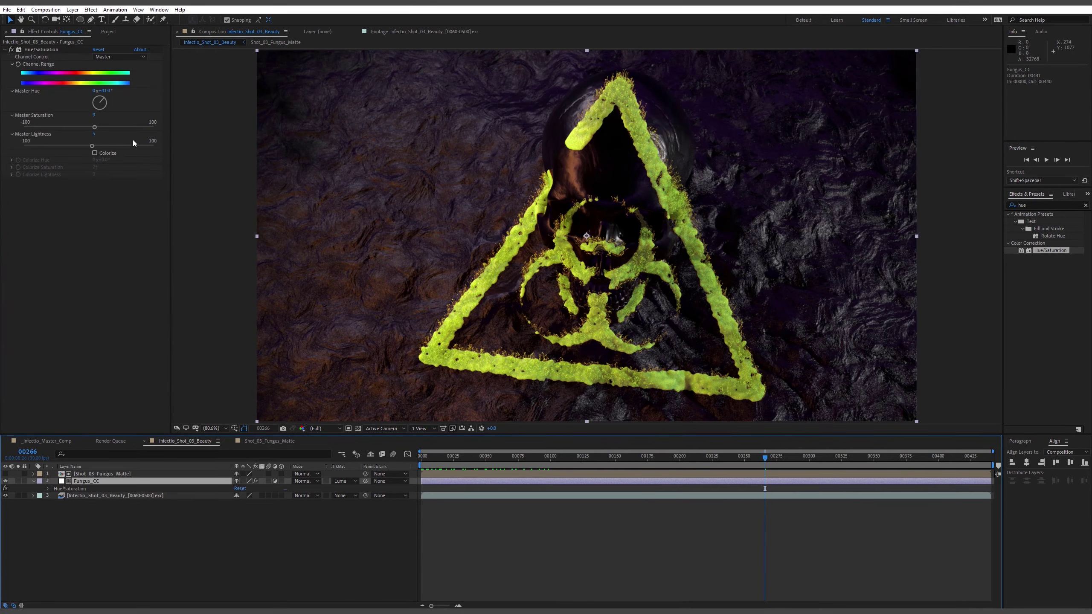
pyautogui.moveTo(104, 102)
pyautogui.mouseDown()
pyautogui.moveTo(94, 98)
pyautogui.moveTo(89, 114)
pyautogui.moveTo(100, 99)
pyautogui.mouseUp()
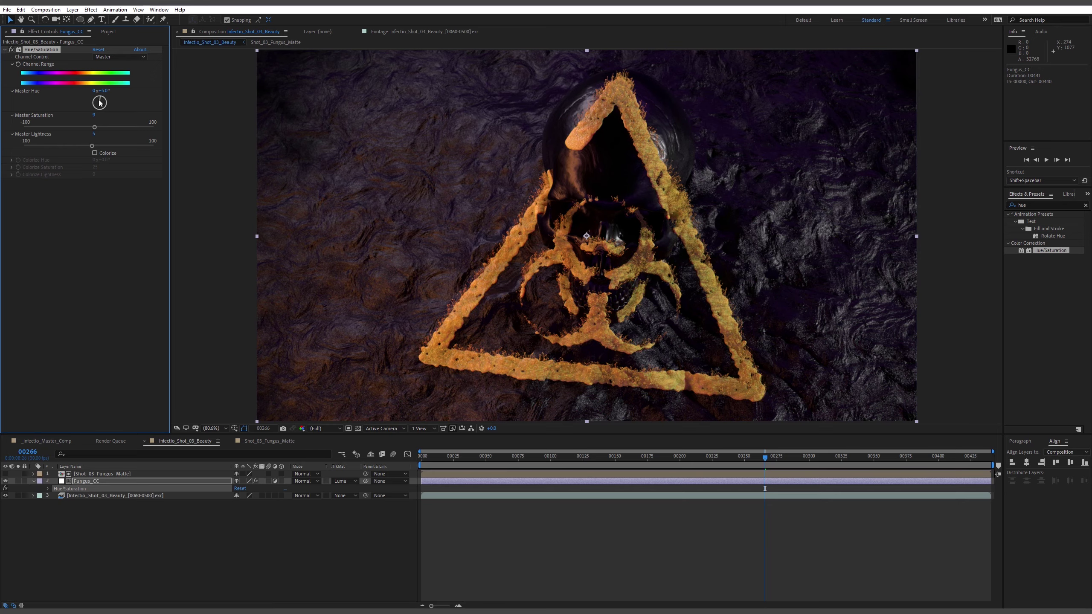
pyautogui.moveTo(765, 458); pyautogui.dragTo(529, 469)
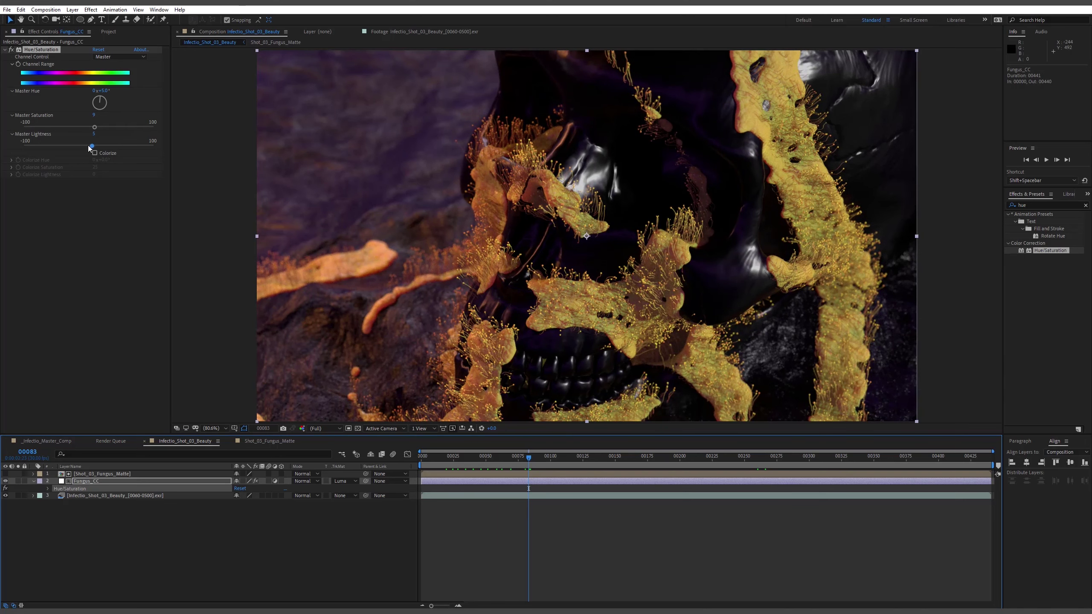
pyautogui.moveTo(96, 130); pyautogui.dragTo(101, 131)
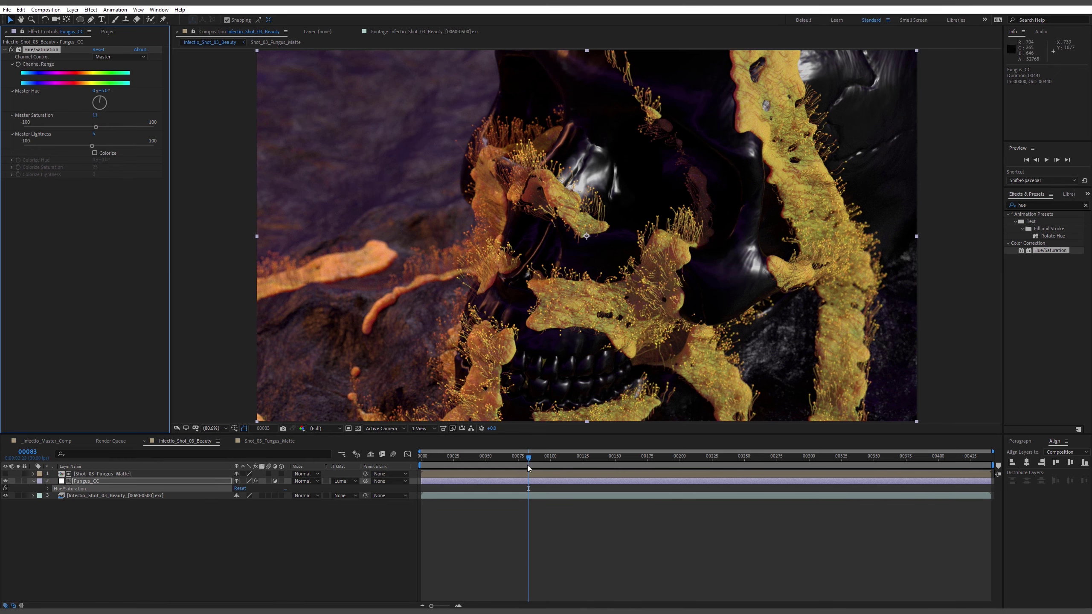
# Review the corrected fungus across the shot, briefly soloing Fungus_CC and stopping at frame 176.
pyautogui.moveTo(527, 465); pyautogui.dragTo(580, 488)
pyautogui.click(285, 546)
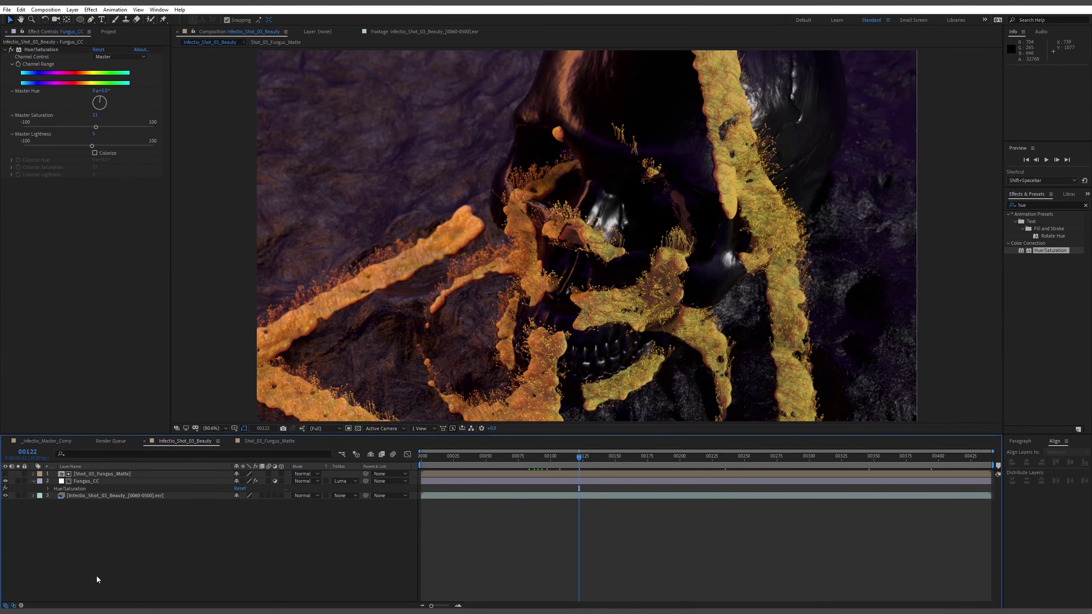
pyautogui.click(33, 482)
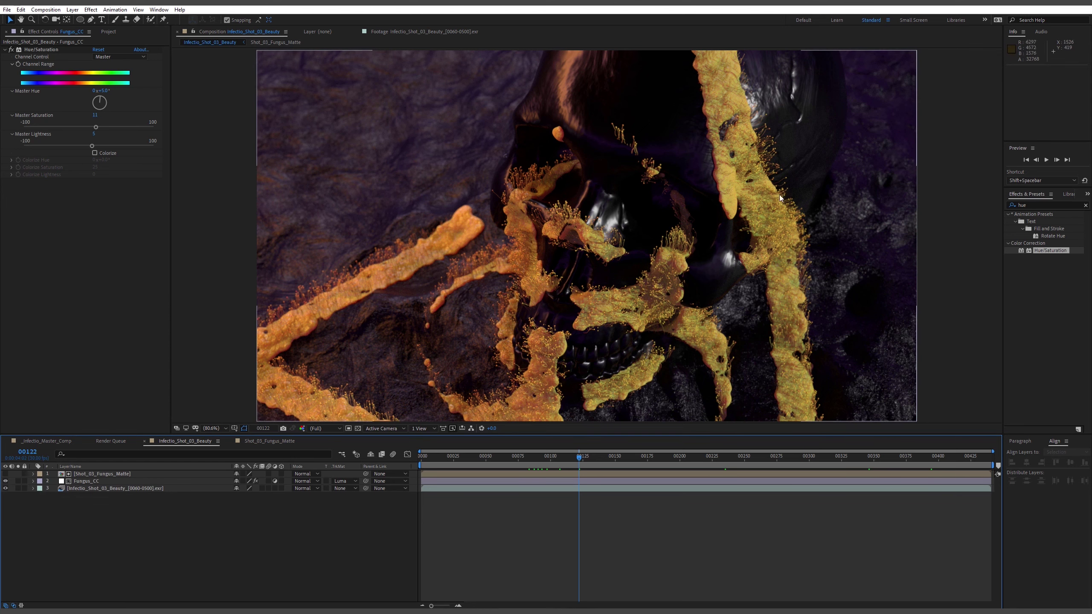
pyautogui.click(17, 481)
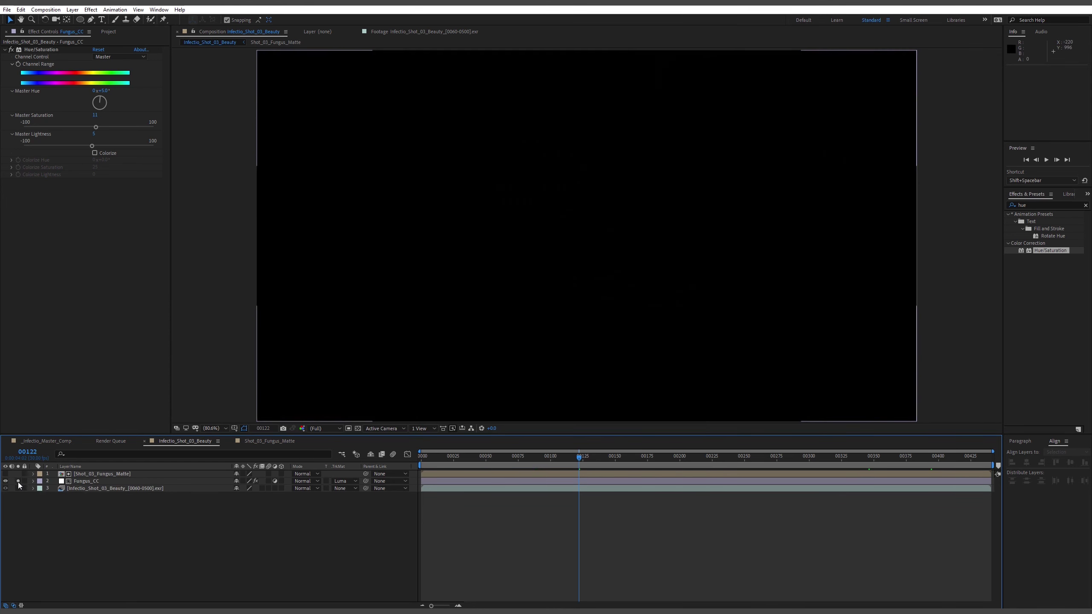
pyautogui.click(17, 482)
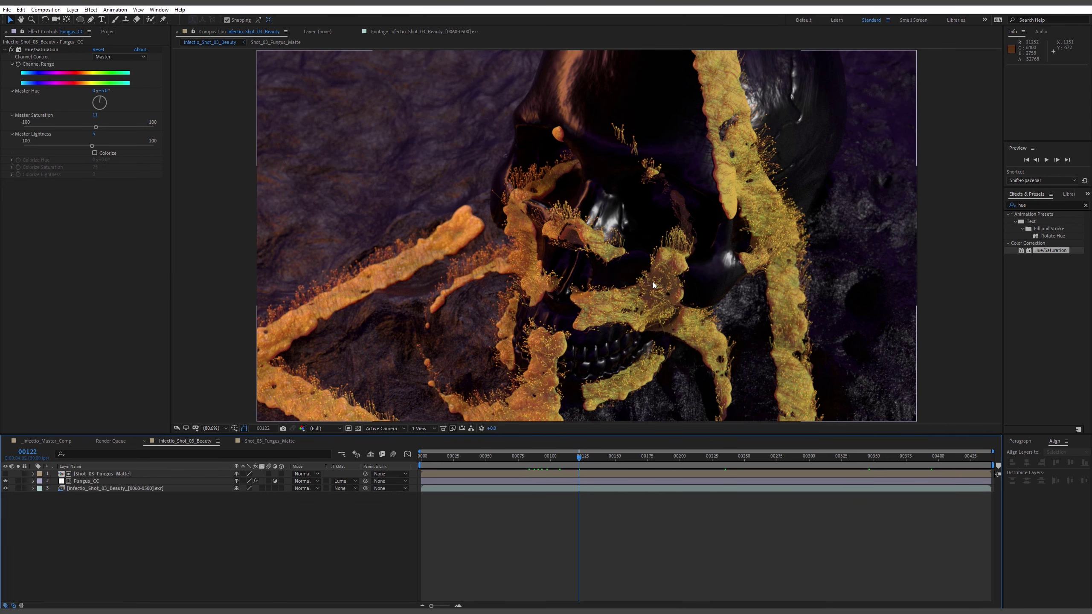
pyautogui.click(86, 489)
pyautogui.click(889, 457)
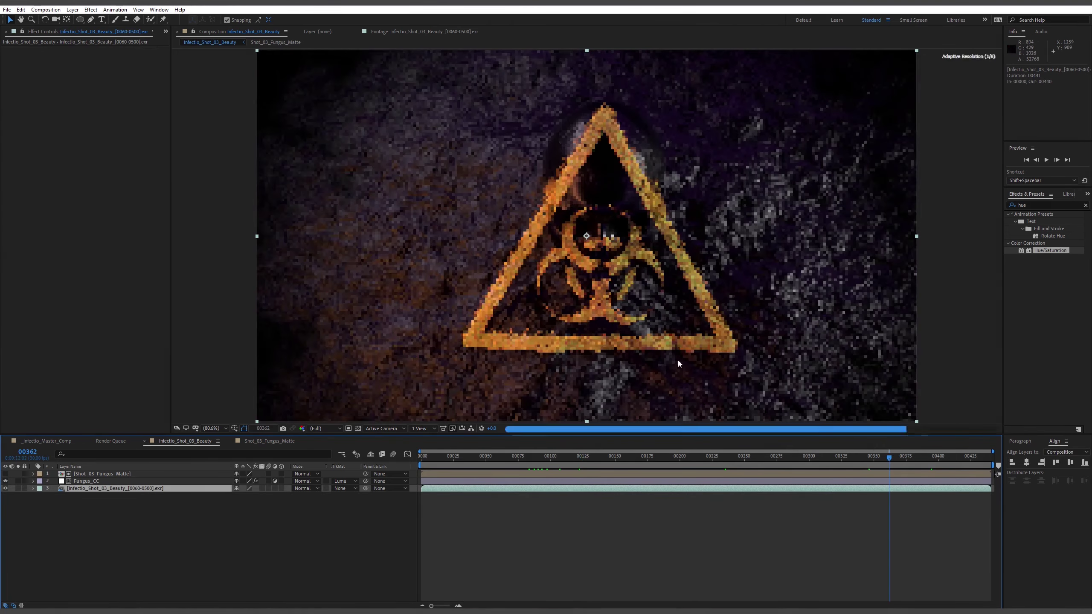
pyautogui.moveTo(903, 461); pyautogui.dragTo(649, 476)
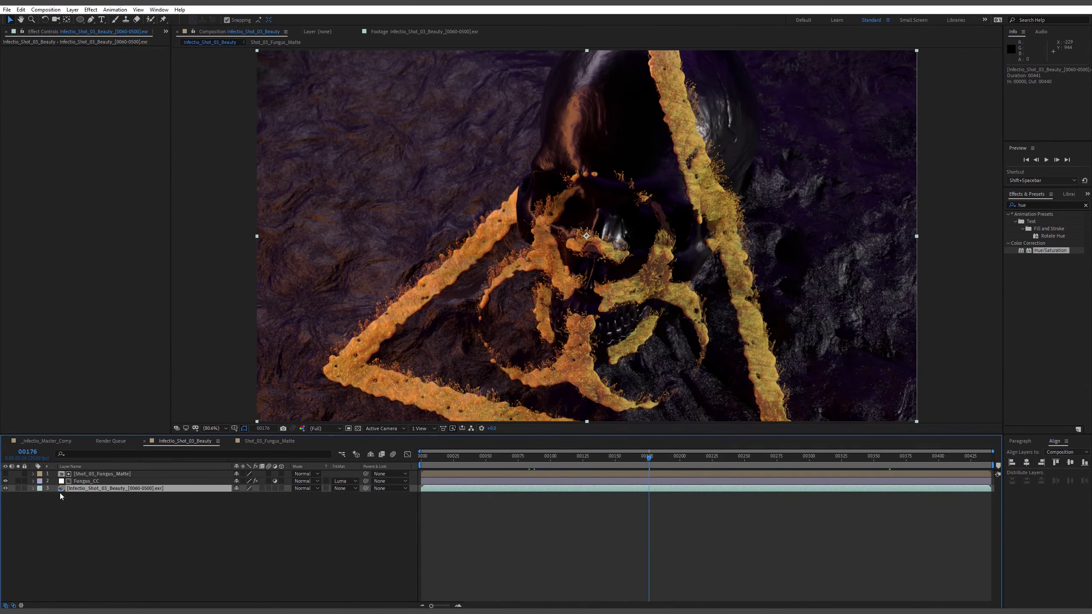
# Duplicate the Shot_03_Fungus_Matte and beauty render layers and move both copies to the top of the layer stack.
pyautogui.click(92, 480)
pyautogui.click(99, 474)
pyautogui.click(99, 490)
pyautogui.keyDown('ctrl'); pyautogui.click(115, 474); pyautogui.keyUp('ctrl')
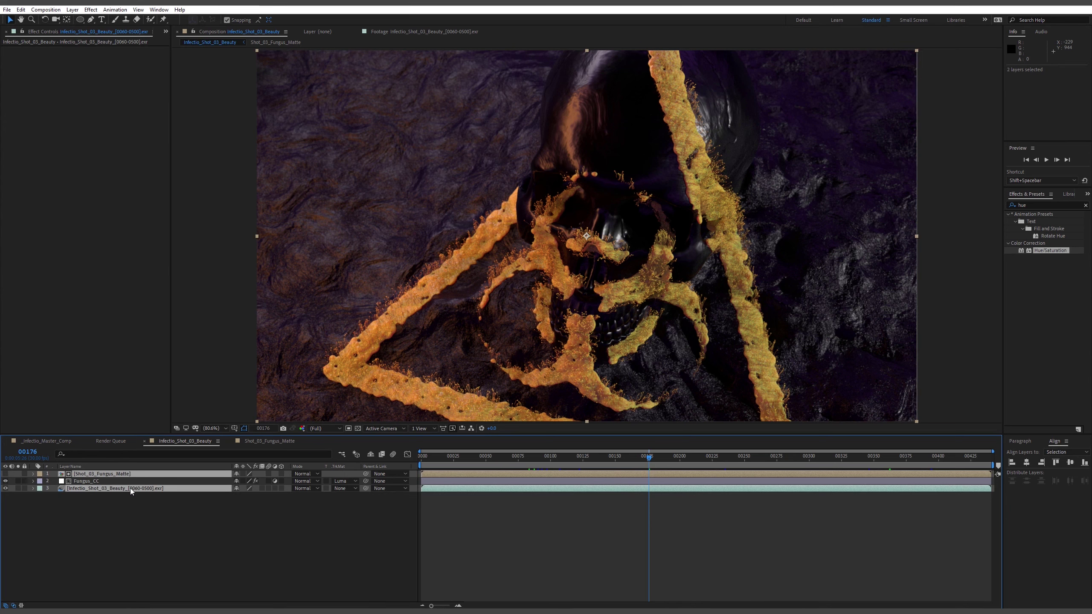
pyautogui.hotkey('ctrl', 'd')
pyautogui.moveTo(131, 492); pyautogui.dragTo(122, 484)
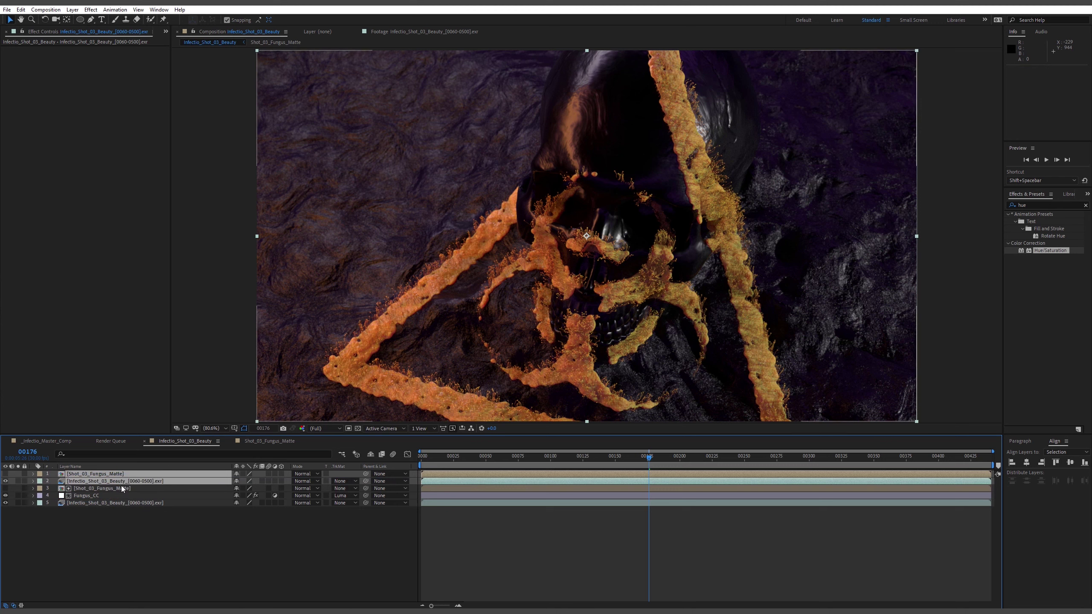
pyautogui.click(100, 543)
# Give the duplicated beauty layer a luma track matte from the Shot_03_Fungus_Matte copy above it, soloing it to check the cutout.
pyautogui.click(18, 484)
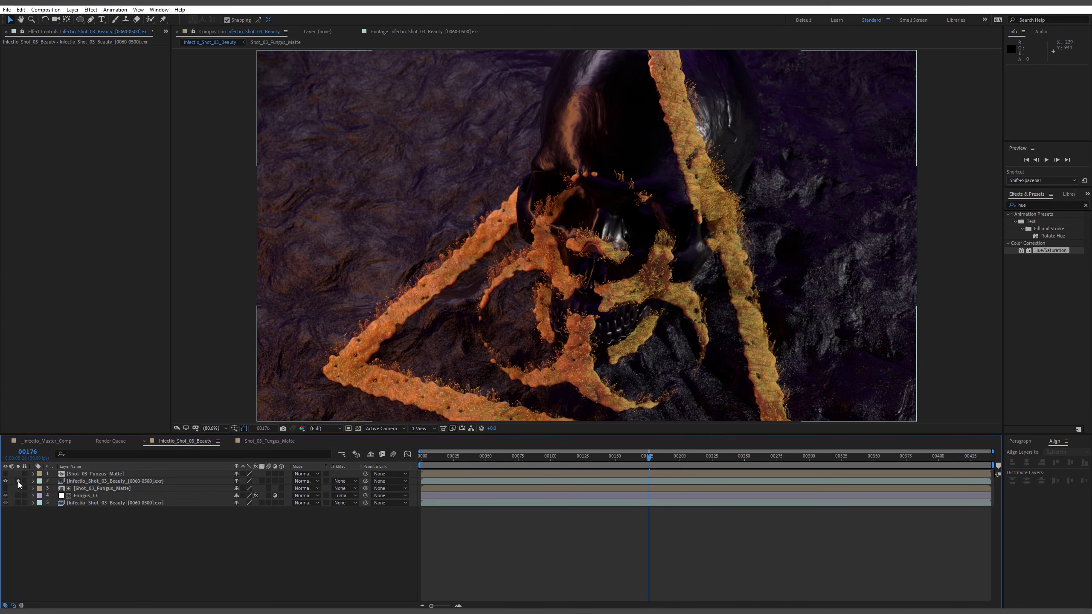
pyautogui.click(347, 482)
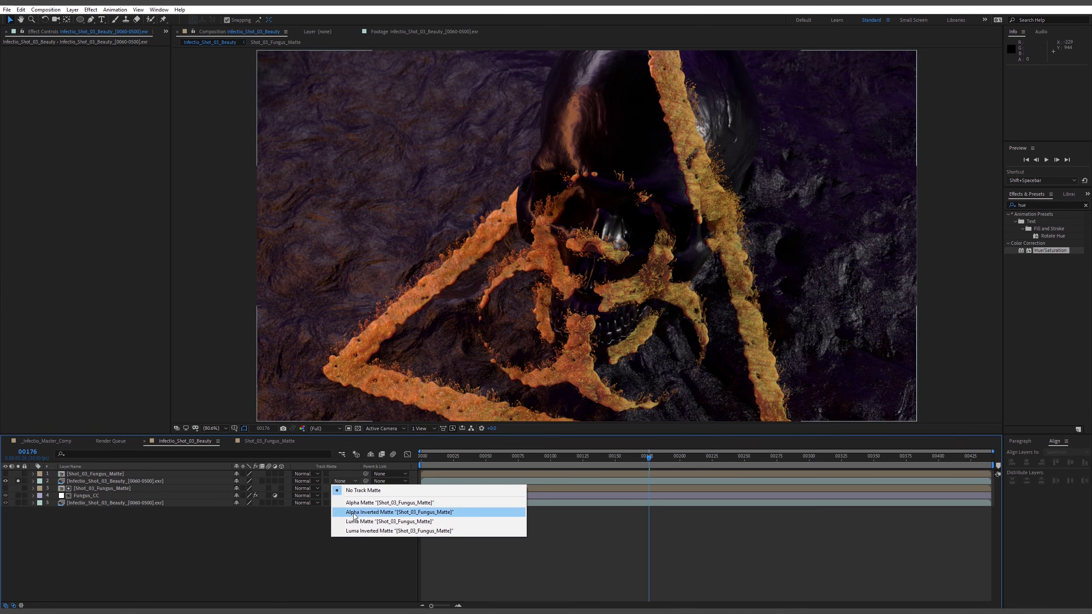
pyautogui.click(393, 522)
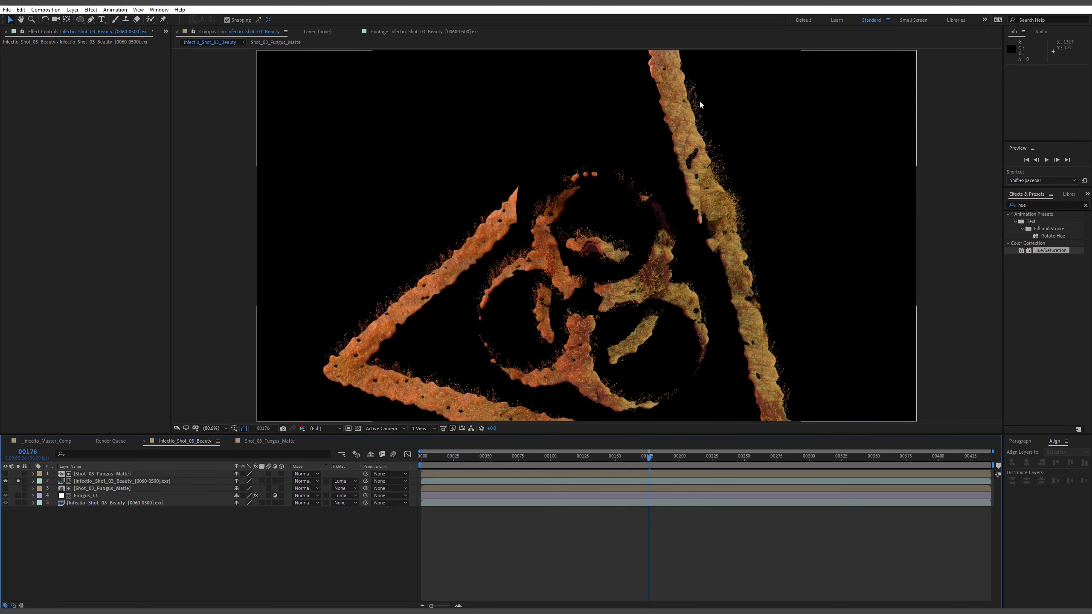
pyautogui.click(103, 482)
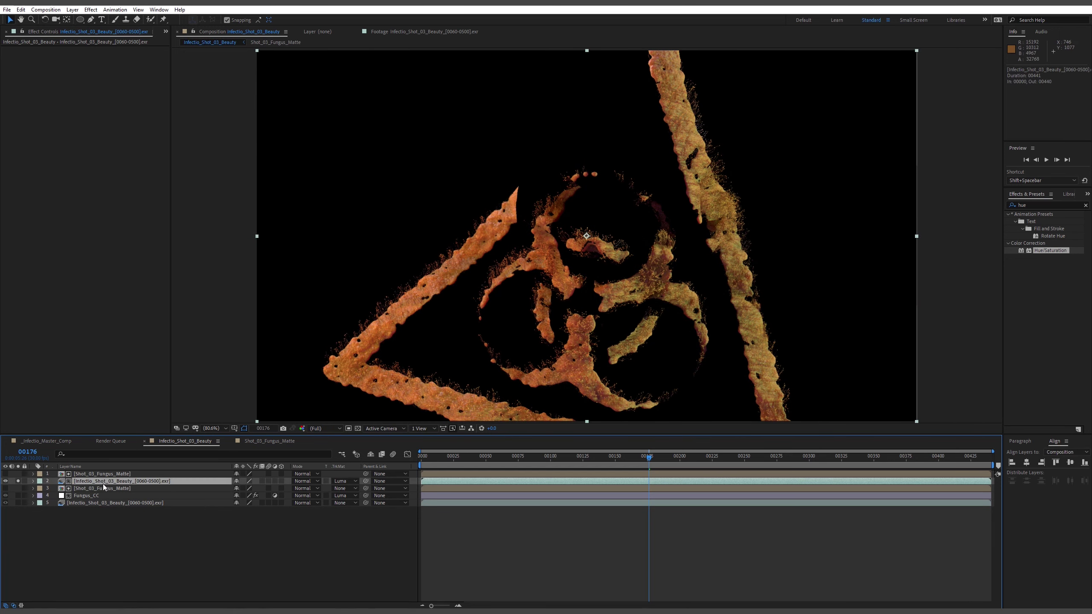
pyautogui.click(18, 481)
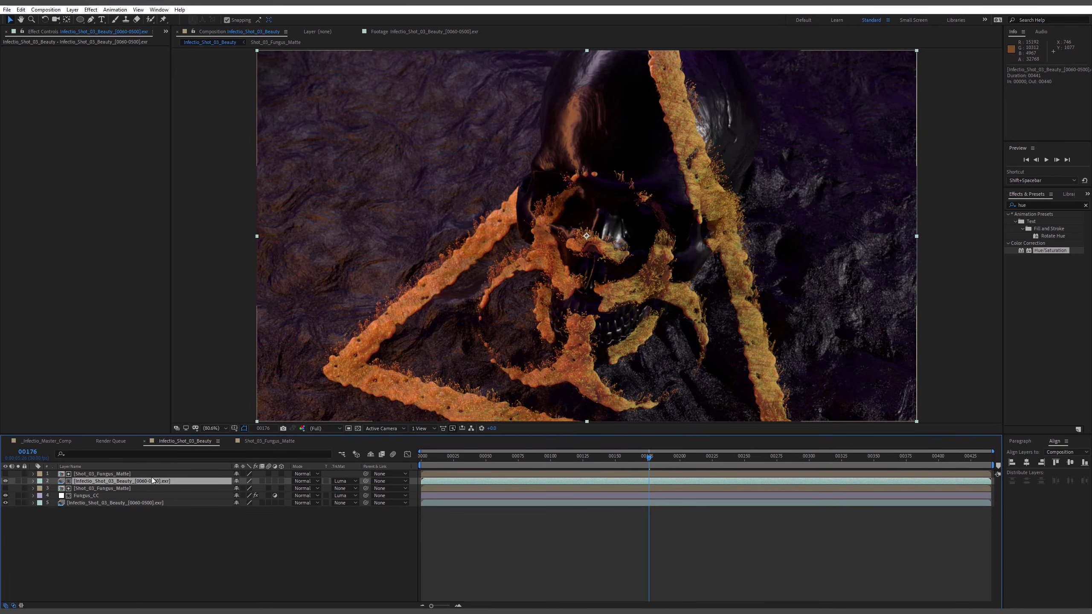
# Pre-compose the duplicated matte and beauty layers into a composition named Shot_03_Fungus_Glow.
pyautogui.keyDown('shift'); pyautogui.click(102, 474); pyautogui.keyUp('shift')
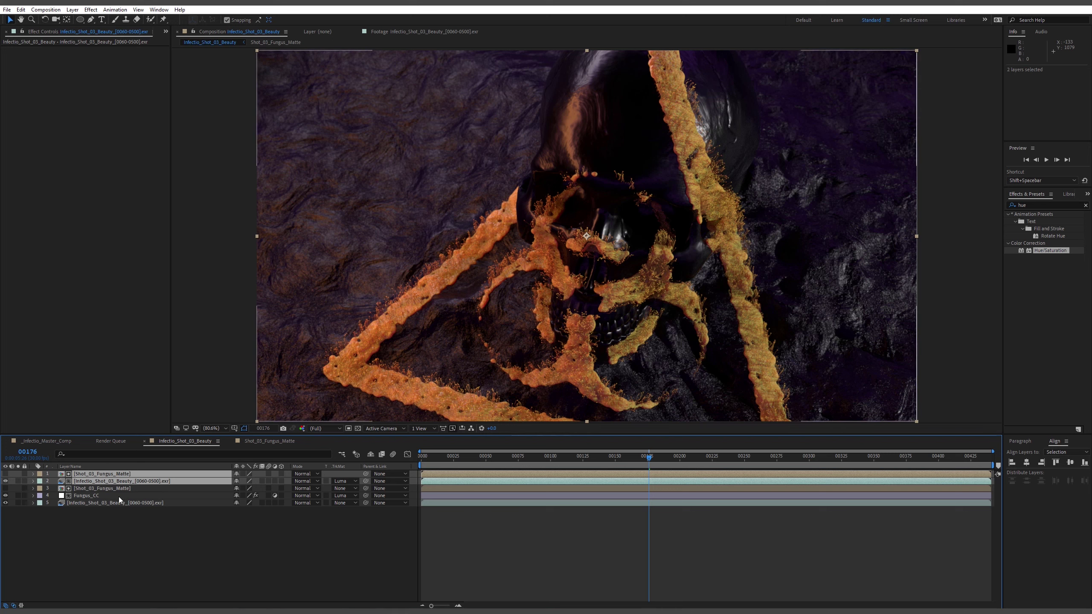
pyautogui.hotkey('ctrl', 'shift', 'c')
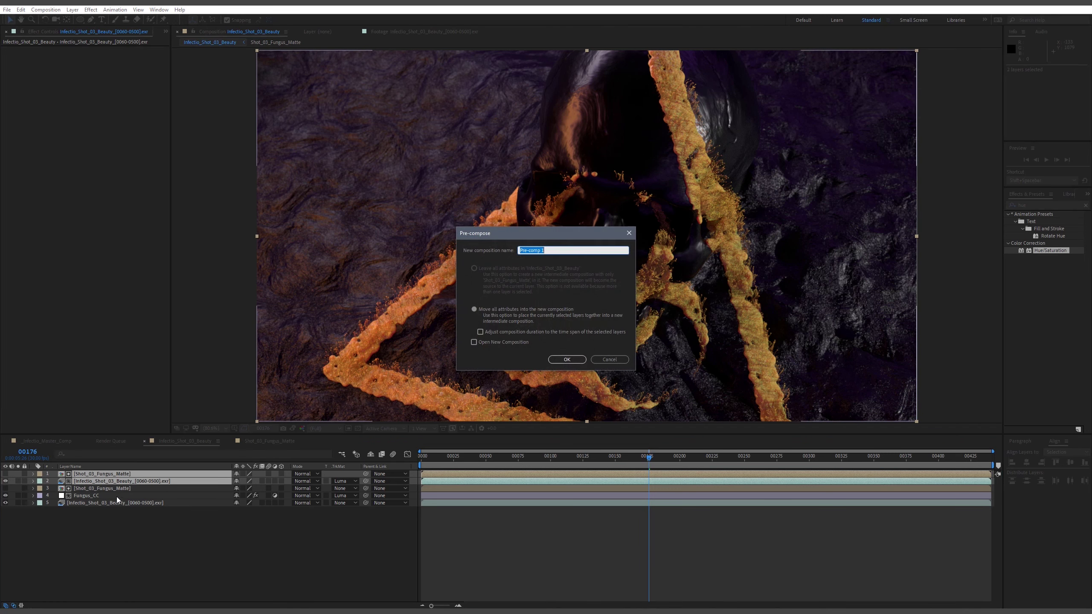
pyautogui.write('Shot_03_')
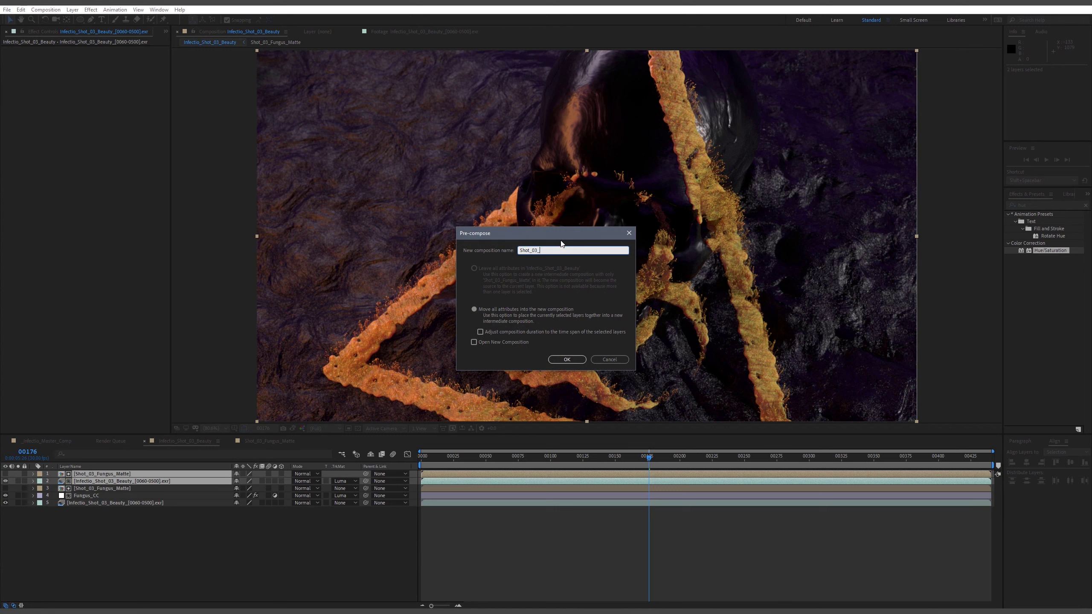
pyautogui.write('Fungus_Glow')
pyautogui.press('Return')
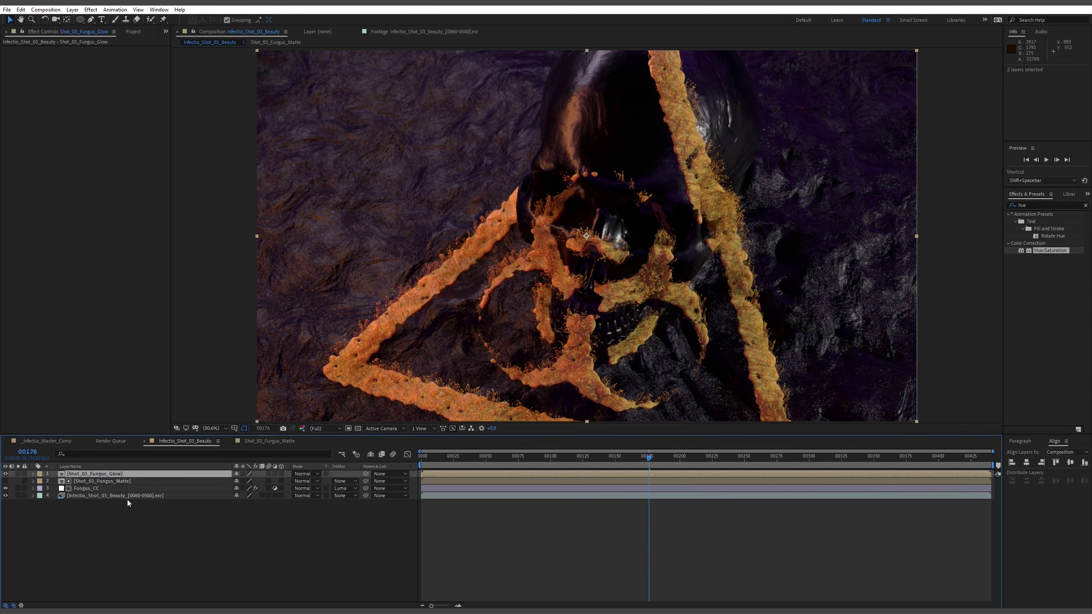
# Inspect the fungus cutout in Shot_03_Fungus_Glow against the transparency grid and return to the Infectio_Shot_03_Beauty composition.
pyautogui.doubleClick(98, 476)
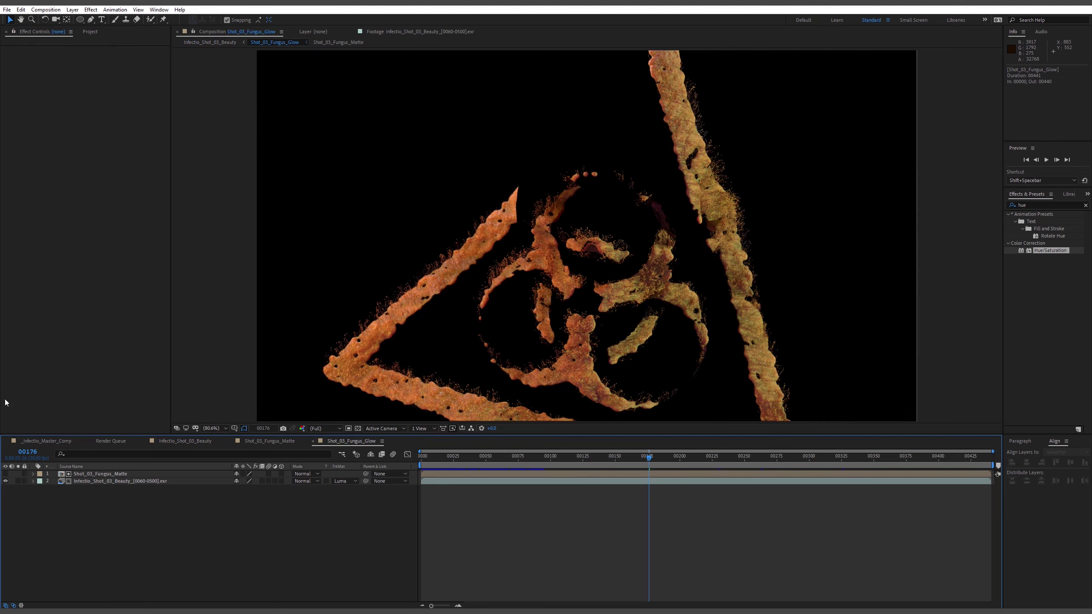
pyautogui.click(358, 429)
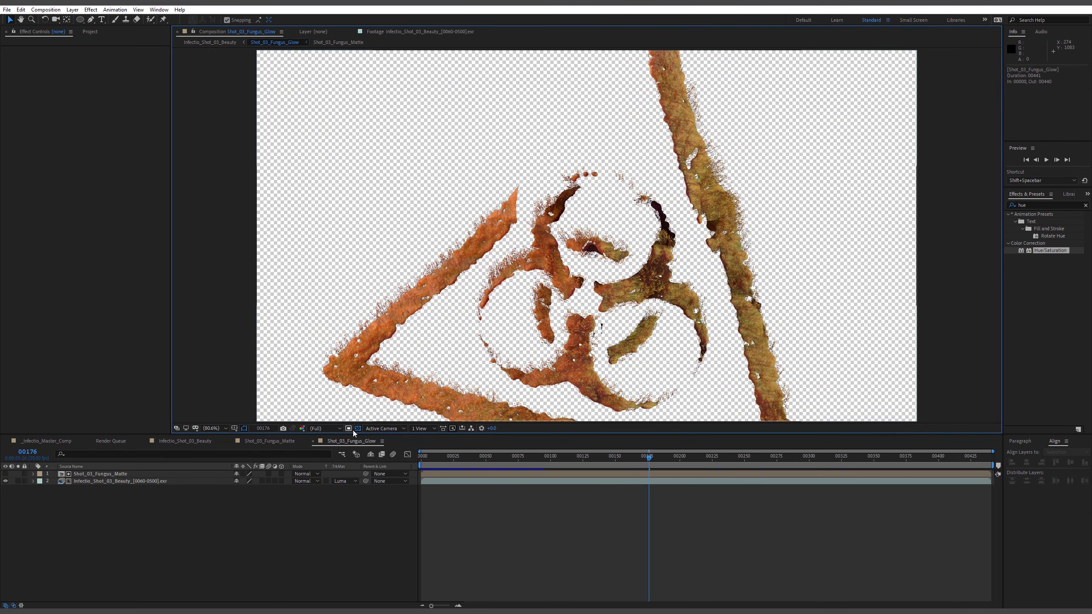
pyautogui.click(358, 428)
pyautogui.press('Tab')
pyautogui.click(277, 511)
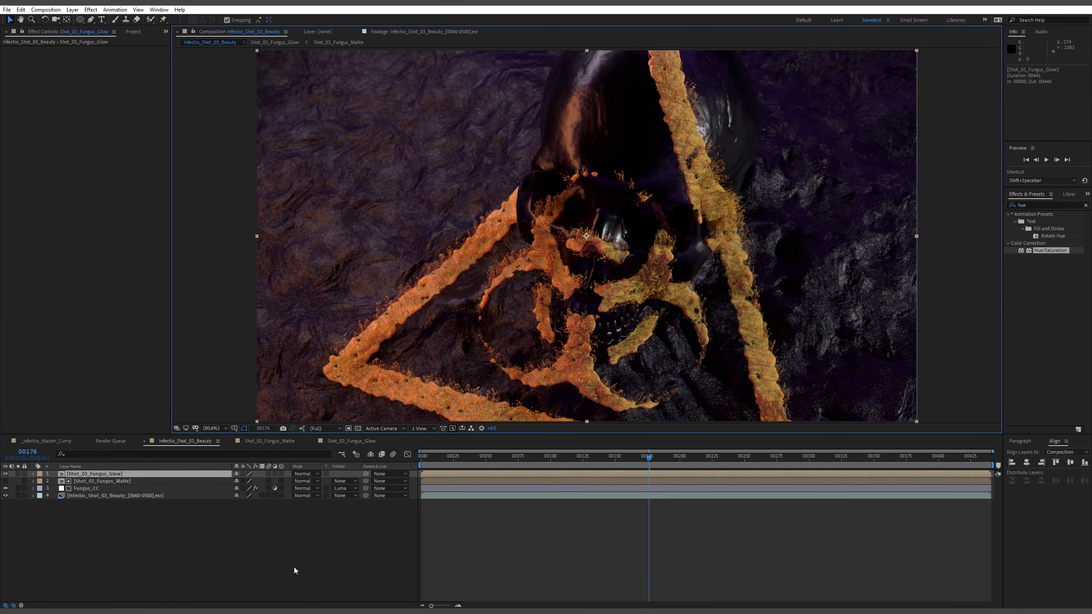
# Apply Fast Box Blur to the Shot_03_Fungus_Glow layer with Repeat Edge Pixels enabled and a small blur radius.
pyautogui.click(1038, 205)
pyautogui.write('fas')
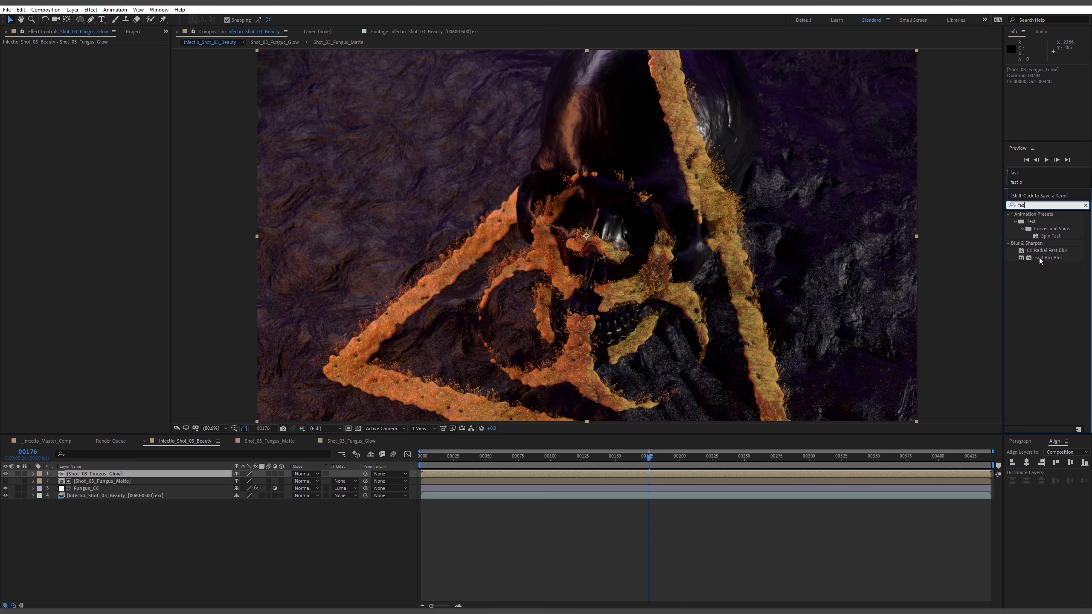
pyautogui.moveTo(1040, 260); pyautogui.dragTo(91, 476)
pyautogui.click(90, 477)
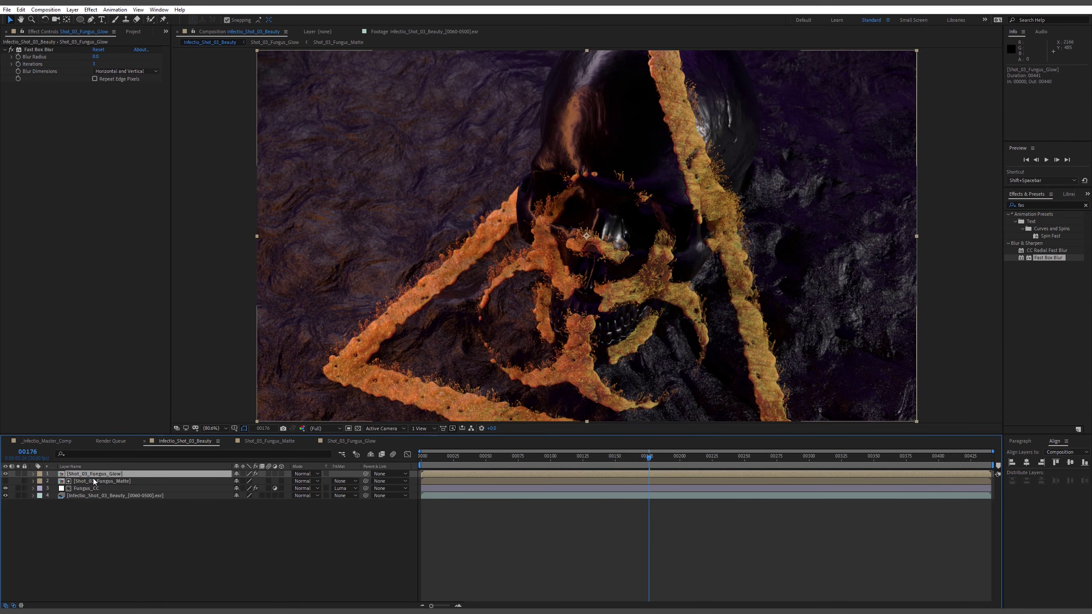
pyautogui.press('e')
pyautogui.click(95, 79)
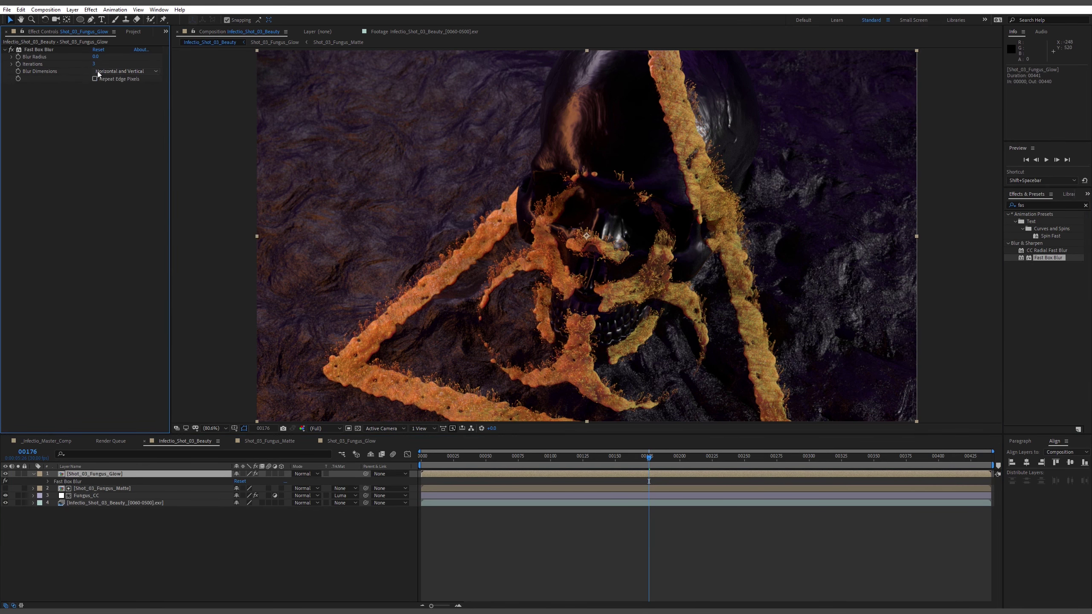
pyautogui.moveTo(95, 56); pyautogui.dragTo(99, 57)
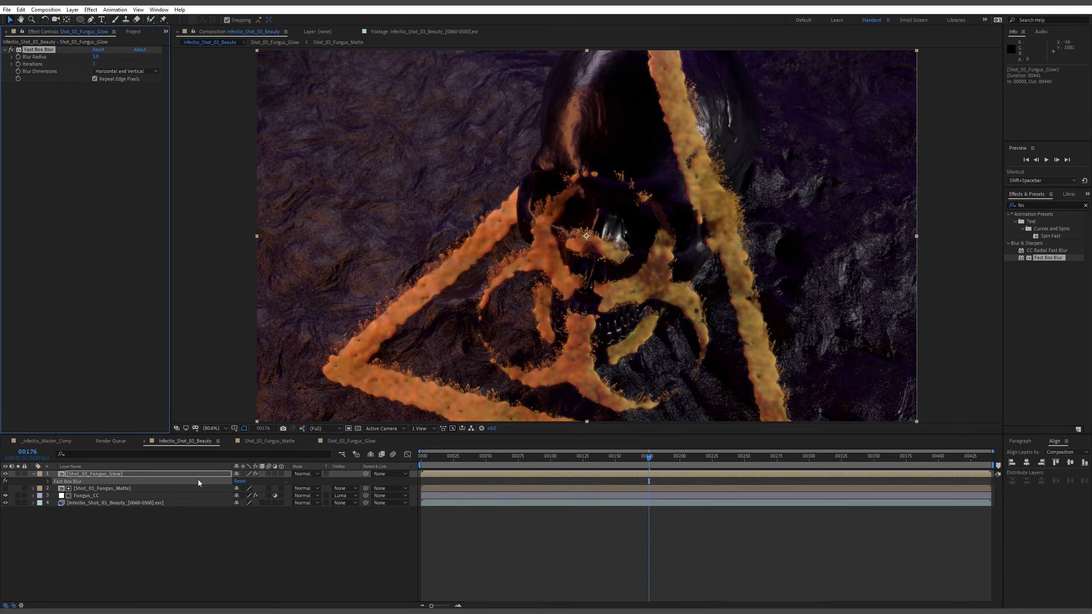
# Set the Shot_03_Fungus_Glow layer's blending mode to Add and its opacity to 20%.
pyautogui.click(196, 475)
pyautogui.click(306, 474)
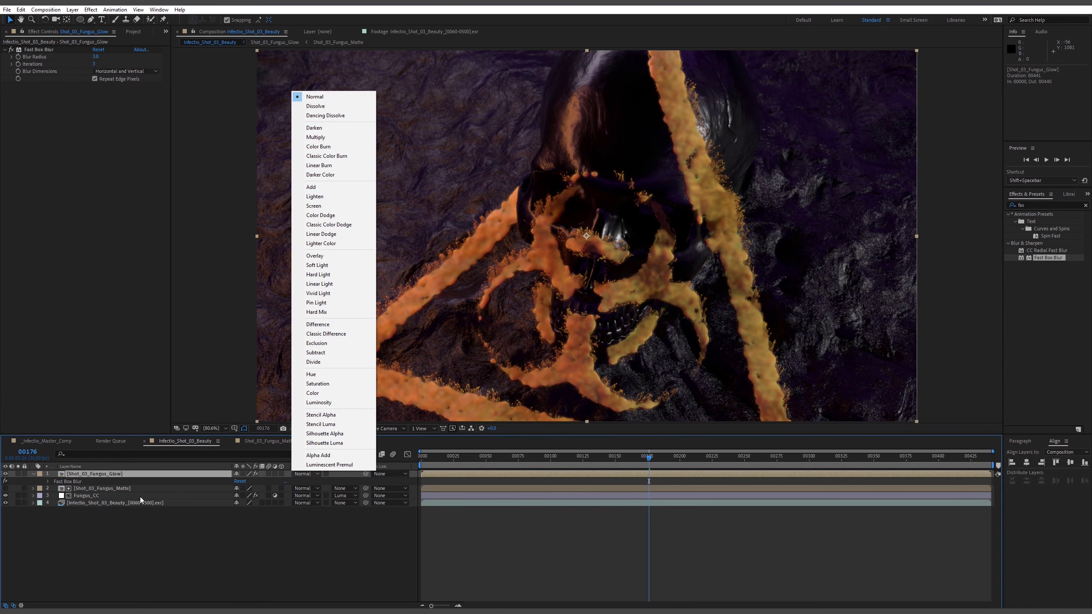
pyautogui.click(325, 189)
pyautogui.press('t')
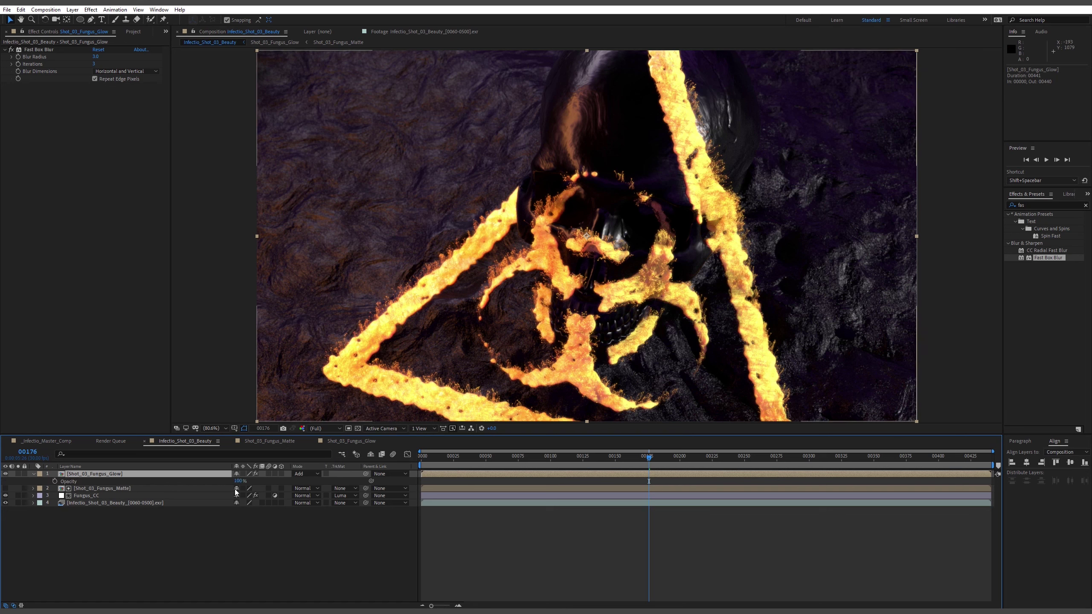
pyautogui.click(237, 480)
pyautogui.write('30')
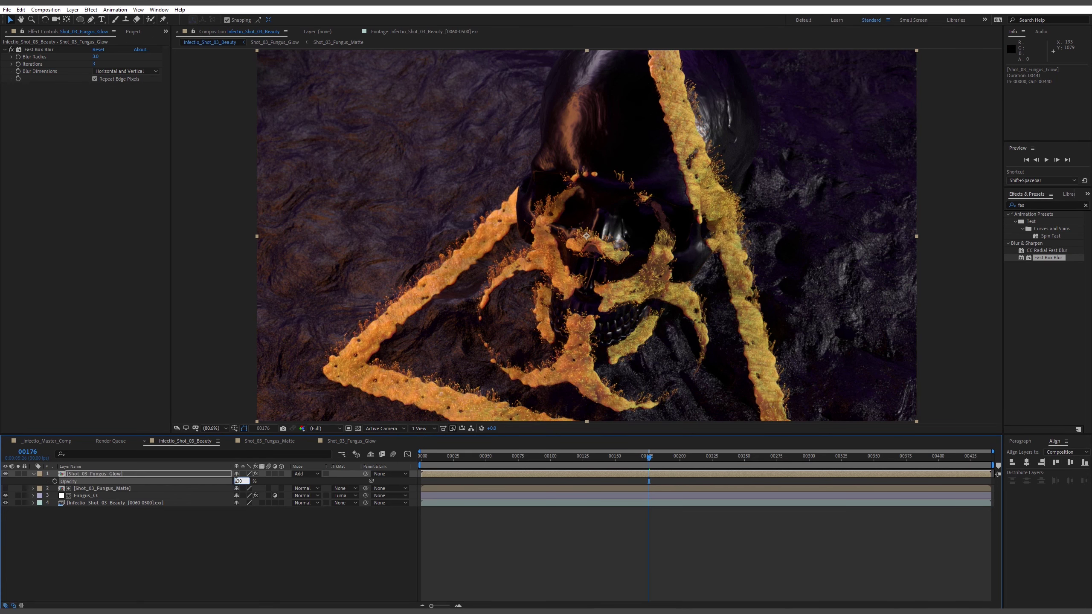
pyautogui.press('Return')
pyautogui.click(237, 481)
pyautogui.write('20')
pyautogui.press('Return')
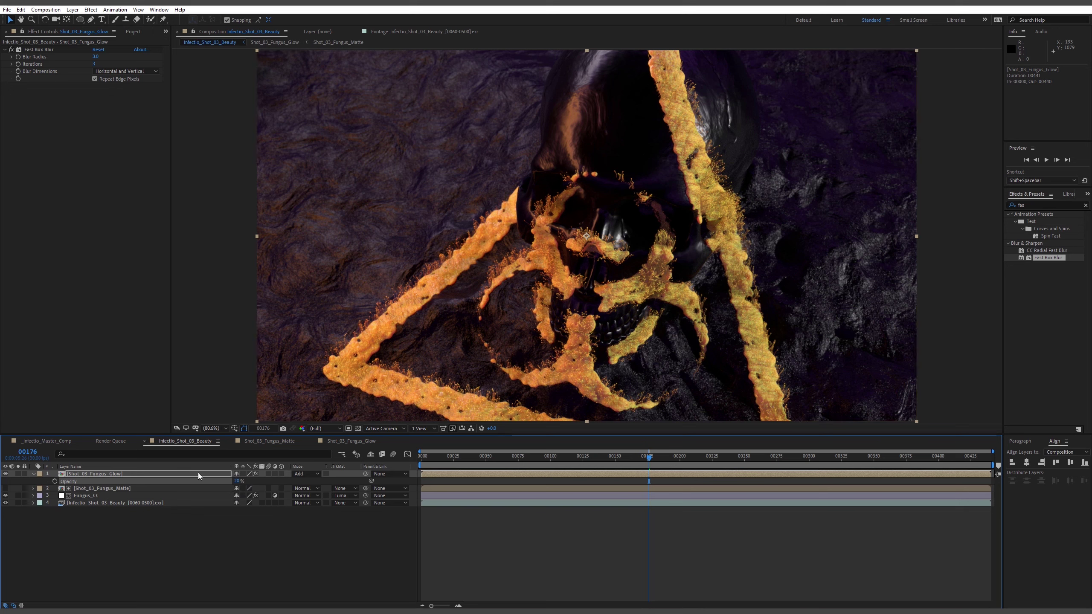
# Increase the Fast Box Blur radius on Shot_03_Fungus_Glow to spread the glow more softly.
pyautogui.click(199, 475)
pyautogui.press('e')
pyautogui.moveTo(96, 57); pyautogui.dragTo(112, 64)
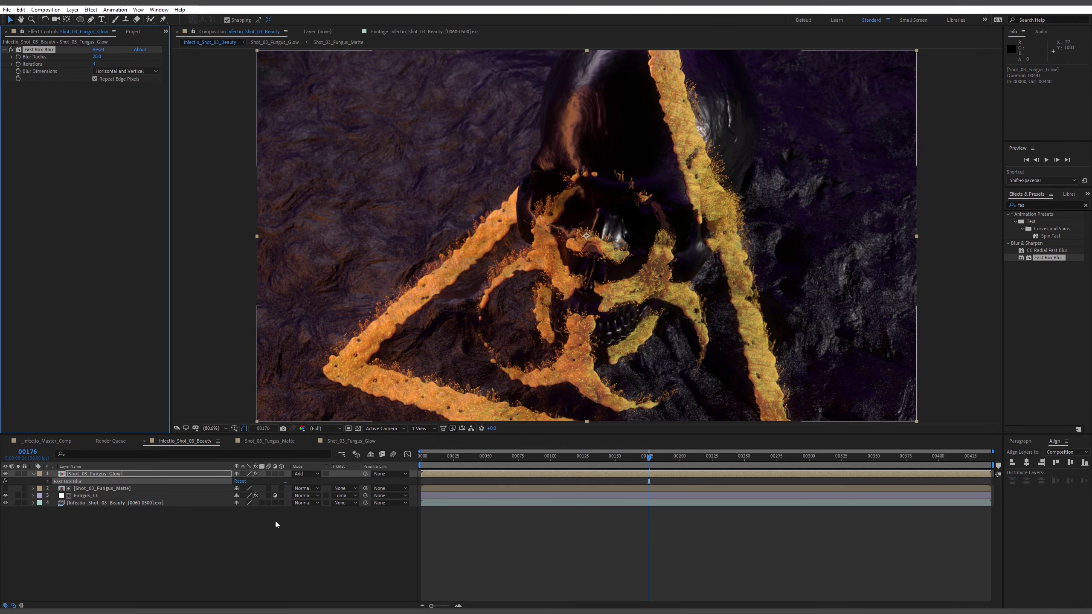
pyautogui.click(275, 524)
# Toggle the visibility of Shot_03_Fungus_Glow at frame 176 to compare the fungus with and without the glow.
pyautogui.click(6, 474)
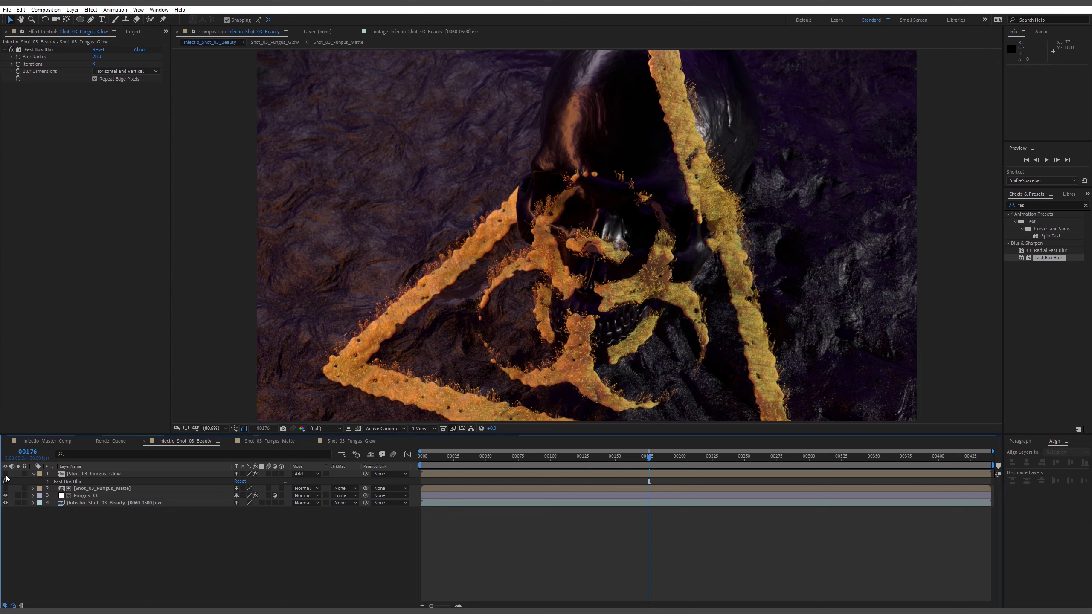
pyautogui.click(5, 474)
pyautogui.click(6, 474)
pyautogui.click(6, 474)
pyautogui.click(5, 474)
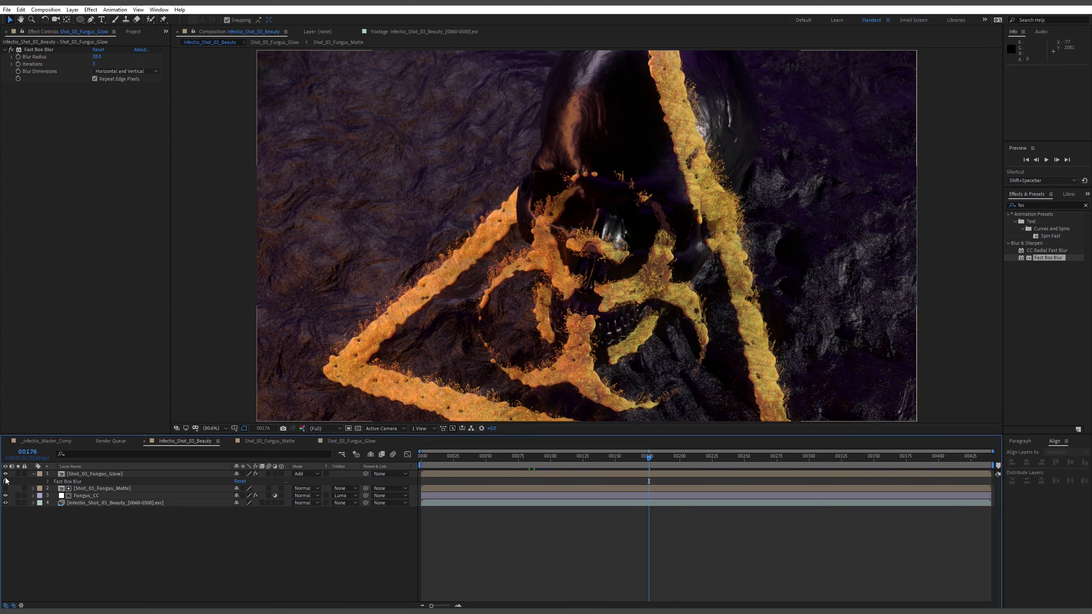
pyautogui.click(5, 475)
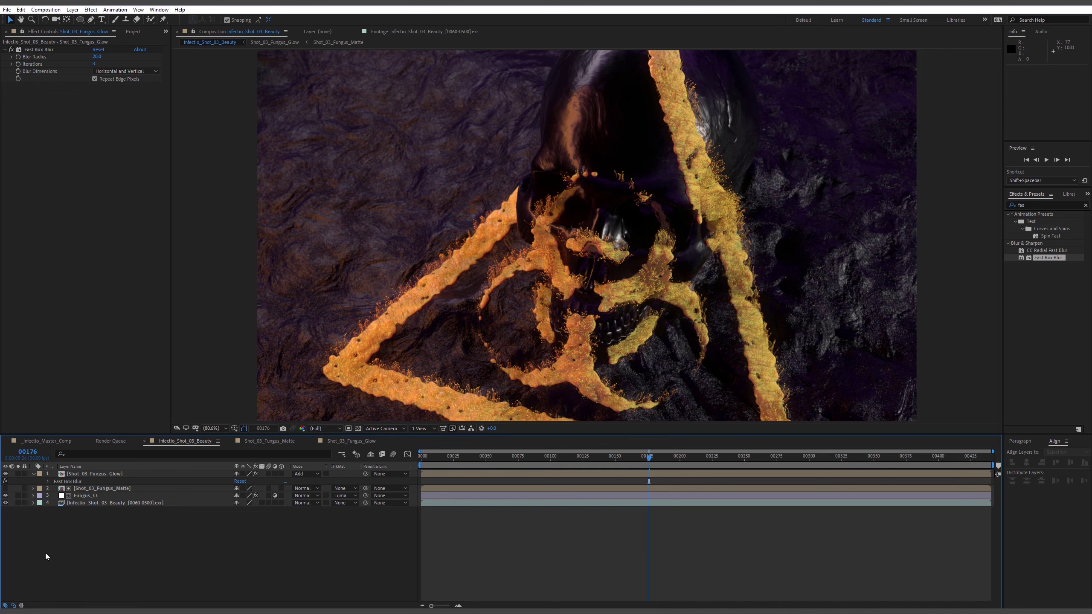
# Go to frame 225, collapse the Shot_03_Fungus_Glow properties, and compare the image with the glow layer off and on.
pyautogui.moveTo(643, 461); pyautogui.dragTo(472, 471)
pyautogui.click(712, 462)
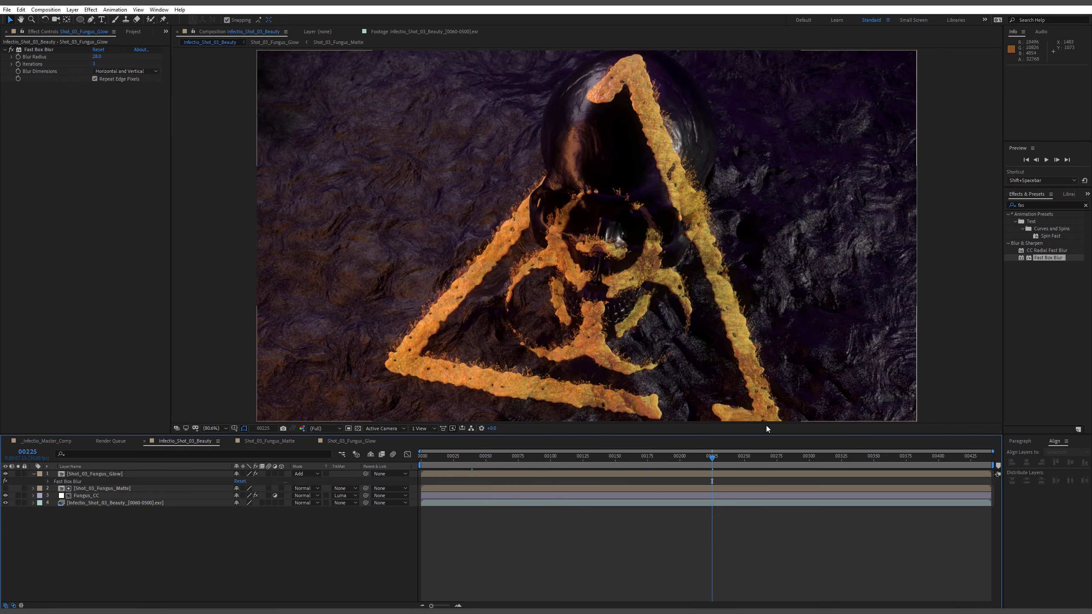
pyautogui.click(42, 474)
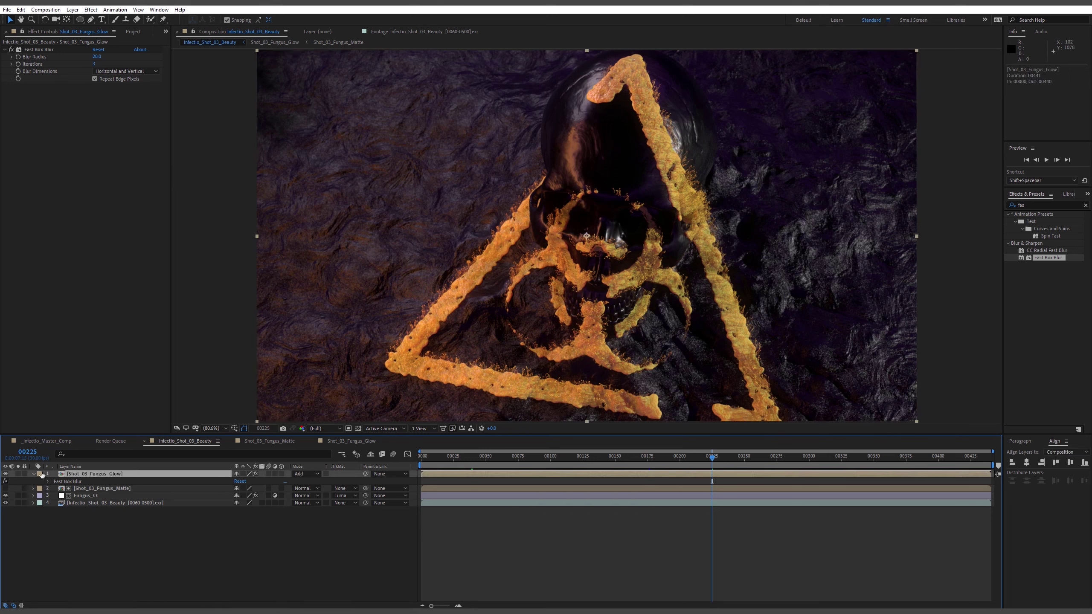
pyautogui.click(33, 475)
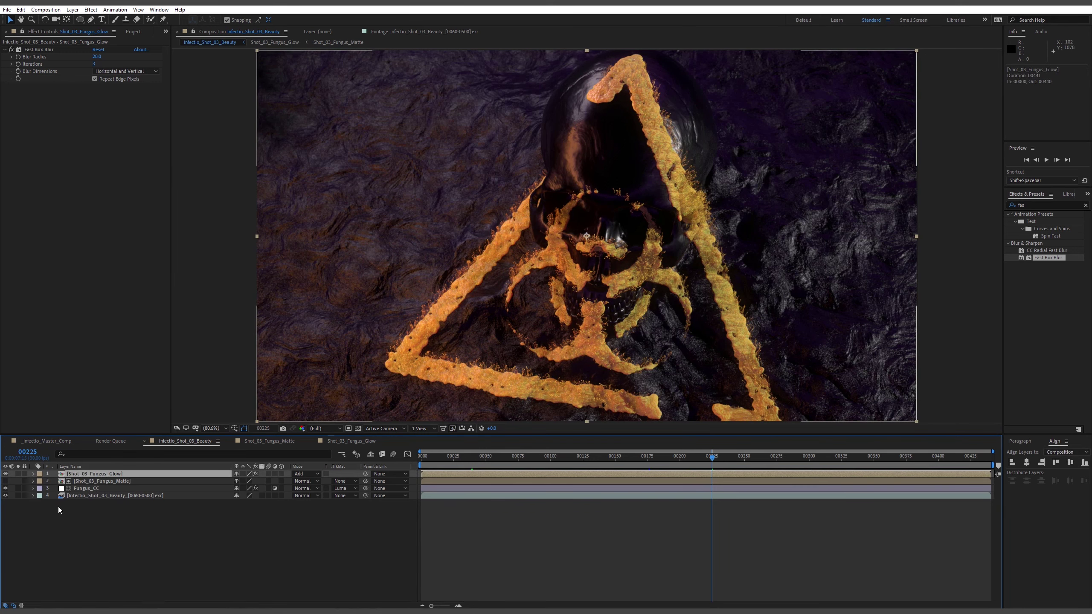
pyautogui.click(5, 474)
pyautogui.click(5, 474)
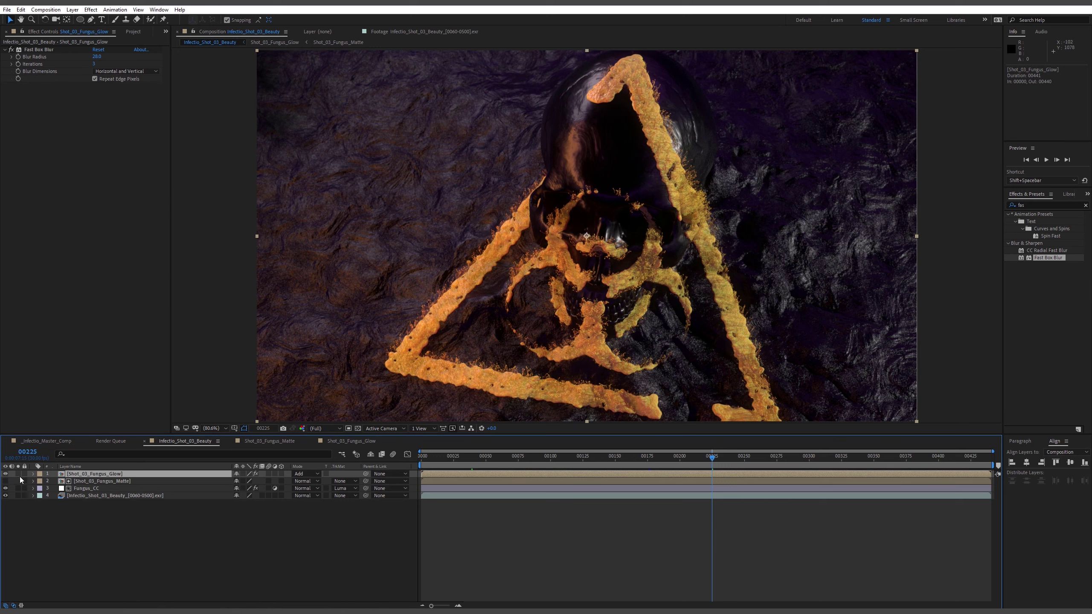
pyautogui.click(19, 475)
pyautogui.click(18, 474)
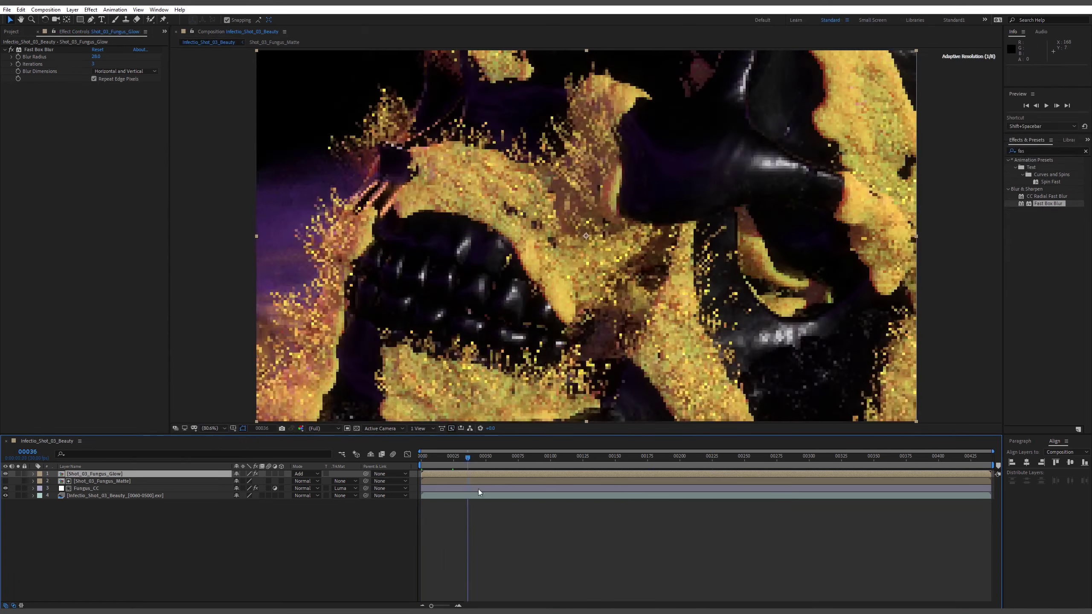
# Scrub through Infectio_Shot_03_Beauty to the final frame 440, reviewing the graded fungus, its glow and the layers behind them.
pyautogui.moveTo(479, 492); pyautogui.dragTo(945, 473)
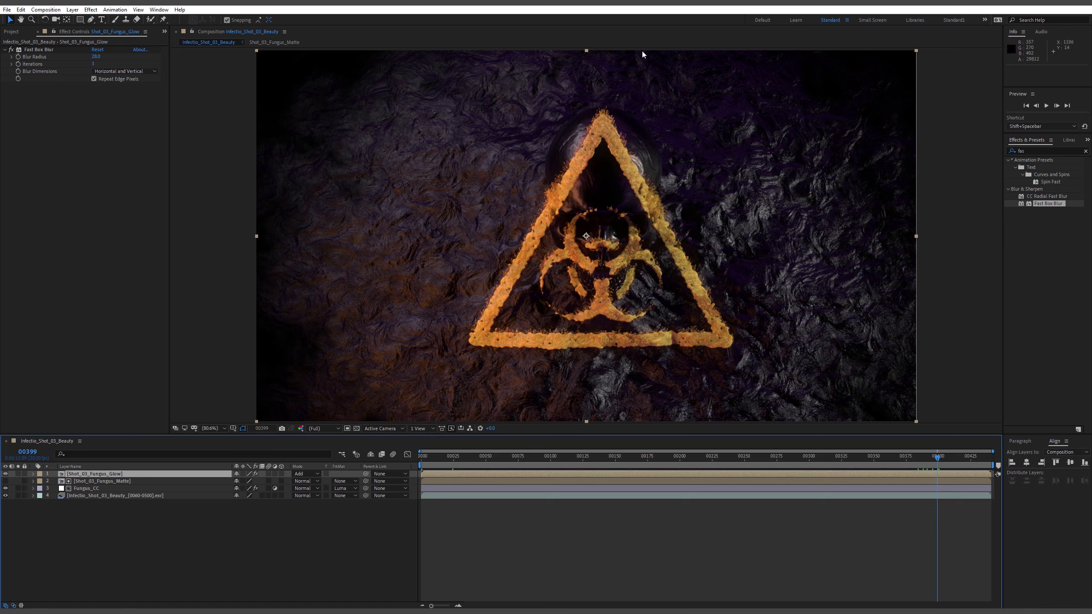
pyautogui.click(638, 518)
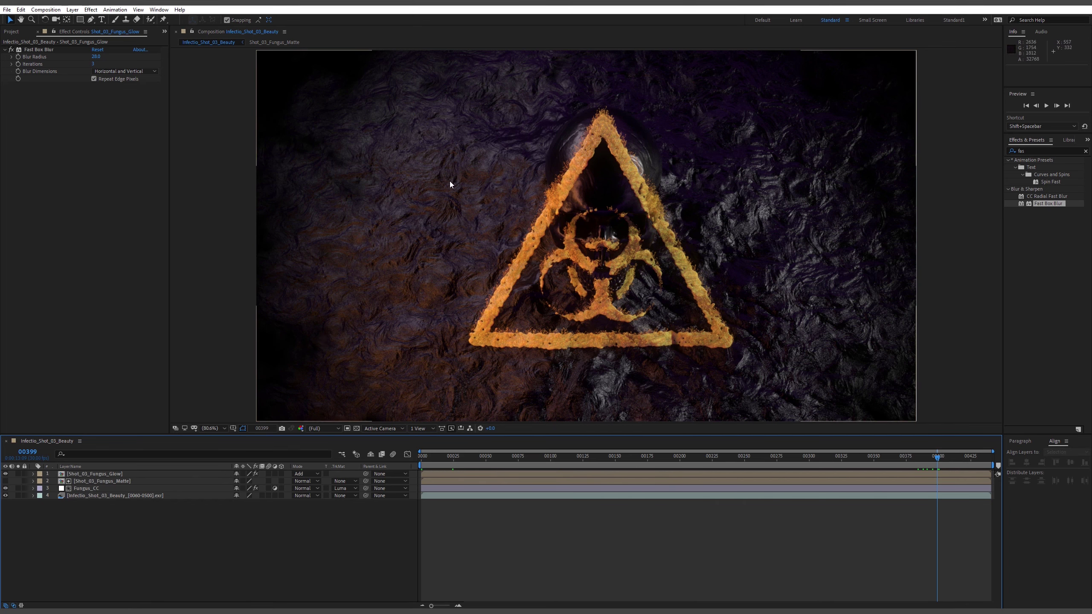
pyautogui.moveTo(938, 461); pyautogui.dragTo(781, 472)
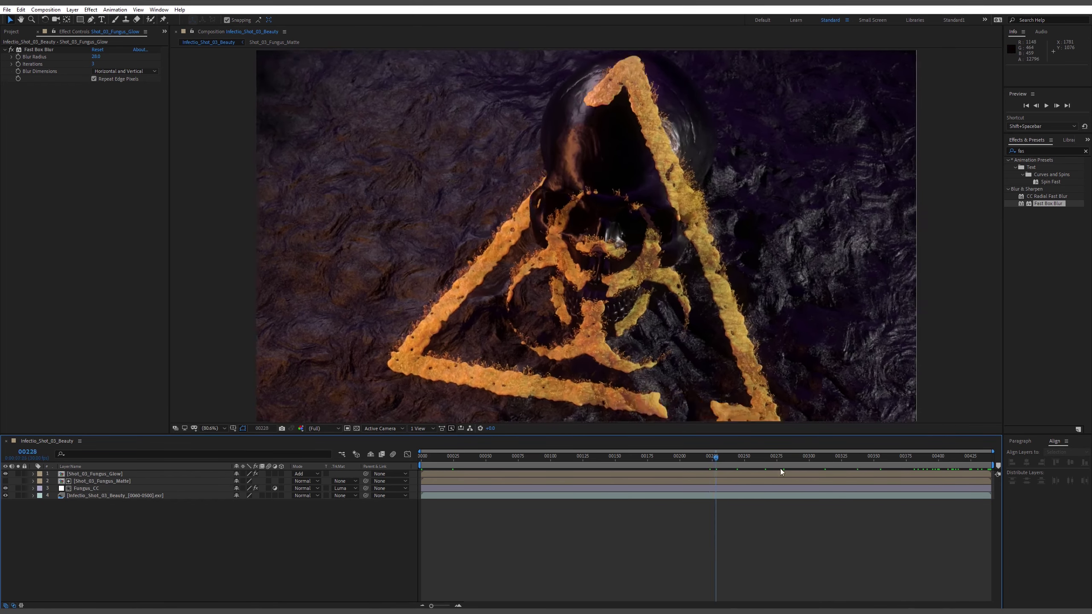
pyautogui.press('End')
pyautogui.click(81, 474)
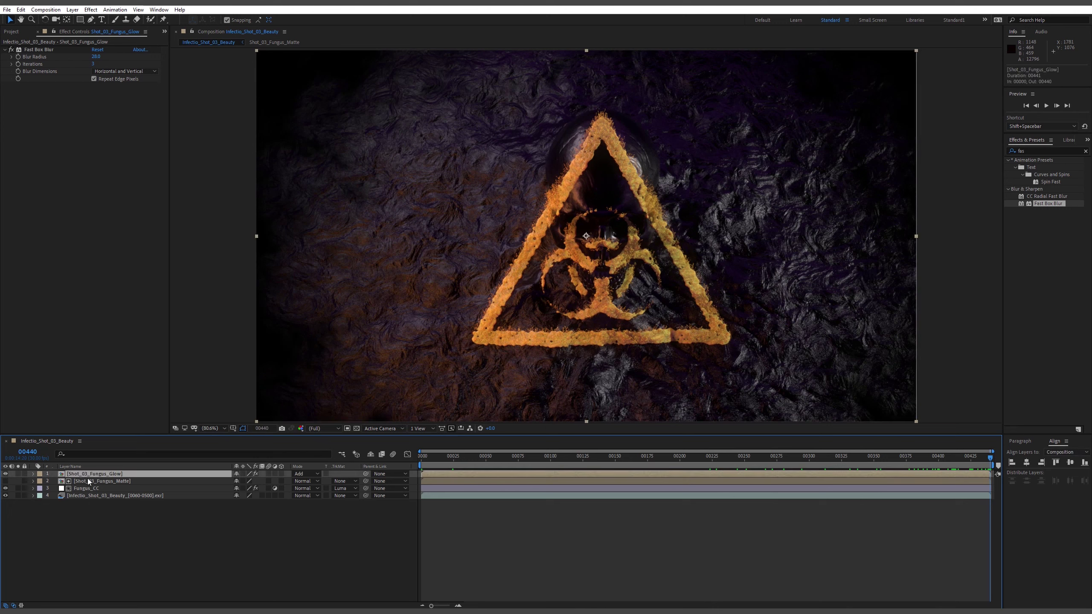
pyautogui.click(91, 490)
pyautogui.click(98, 475)
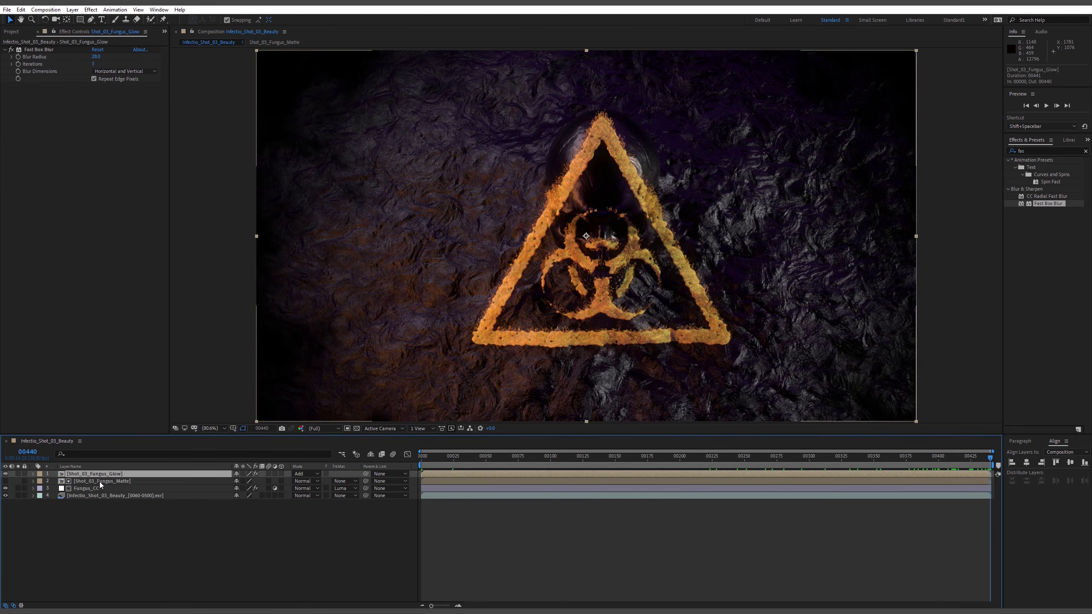
pyautogui.click(101, 496)
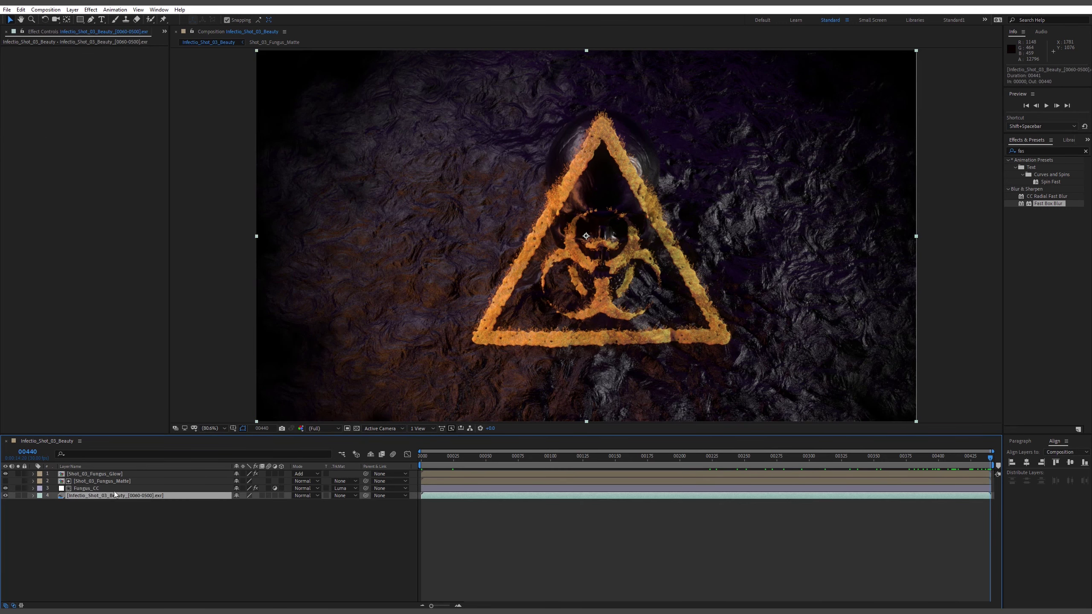
pyautogui.click(128, 525)
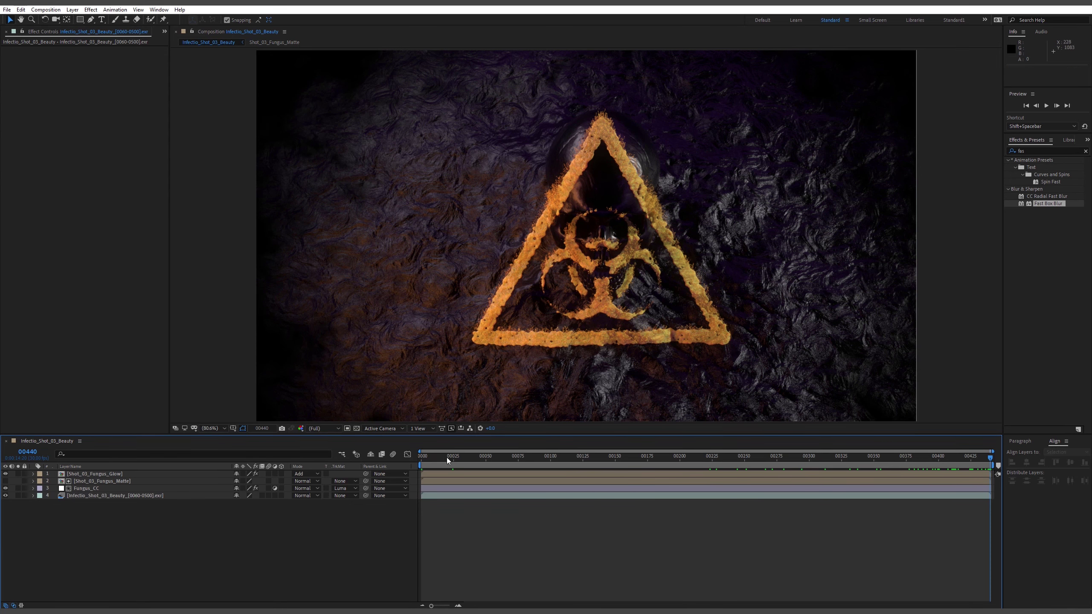
# Show the transparency grid and scrub from frame 0 to 440 to examine the transparent areas of the render.
pyautogui.moveTo(448, 457); pyautogui.dragTo(413, 455)
pyautogui.click(357, 429)
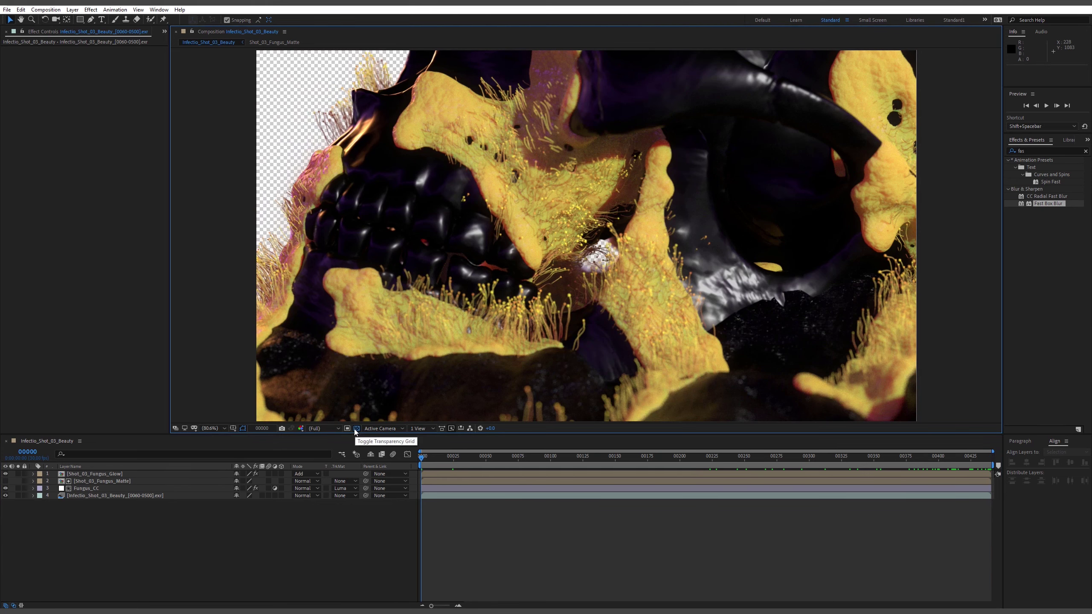
pyautogui.moveTo(452, 458); pyautogui.dragTo(992, 461)
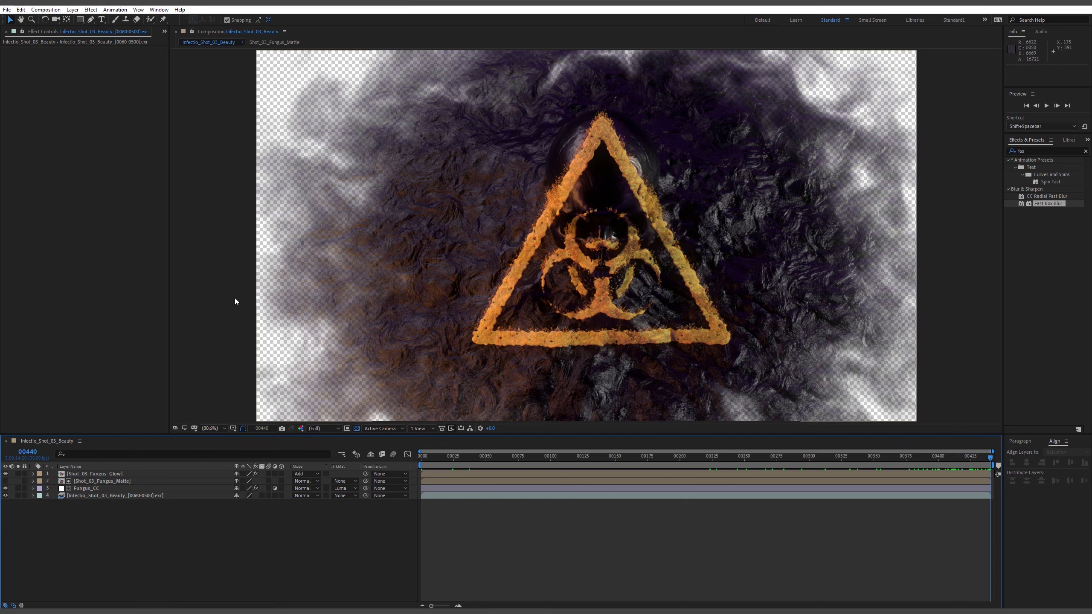
# Inspect the composition's alpha channel at the final frame, restore the RGB view and hide the transparency grid.
pyautogui.click(88, 487)
pyautogui.click(88, 496)
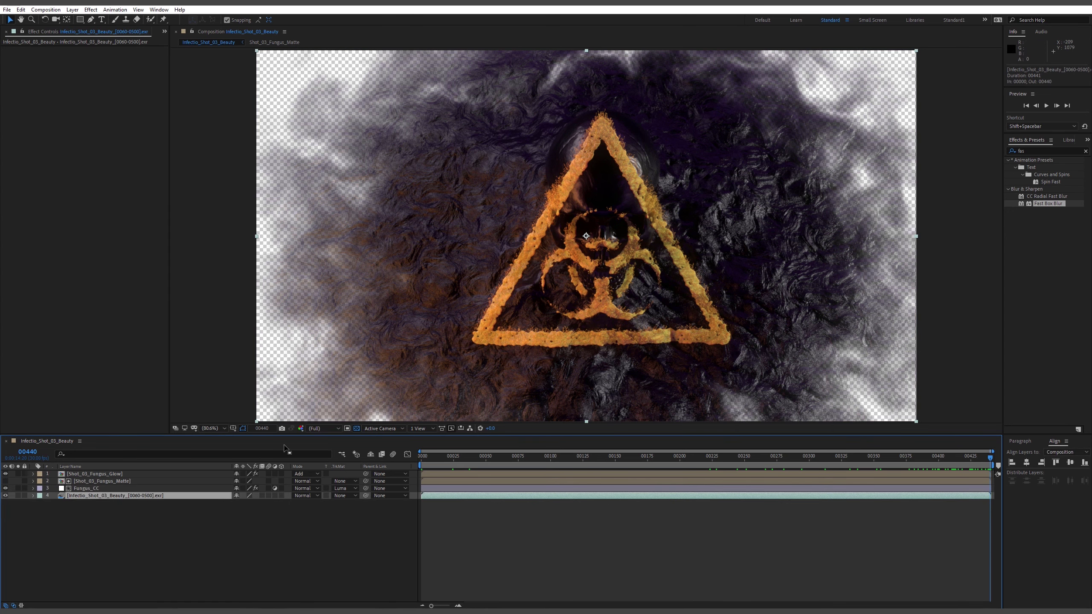
pyautogui.click(301, 428)
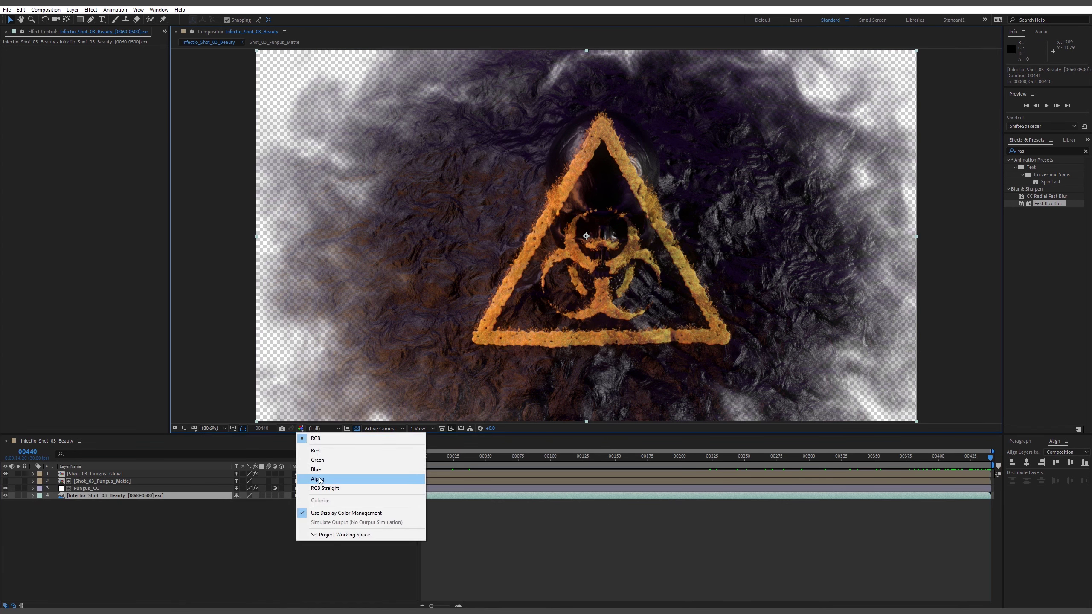
pyautogui.click(318, 479)
pyautogui.click(301, 428)
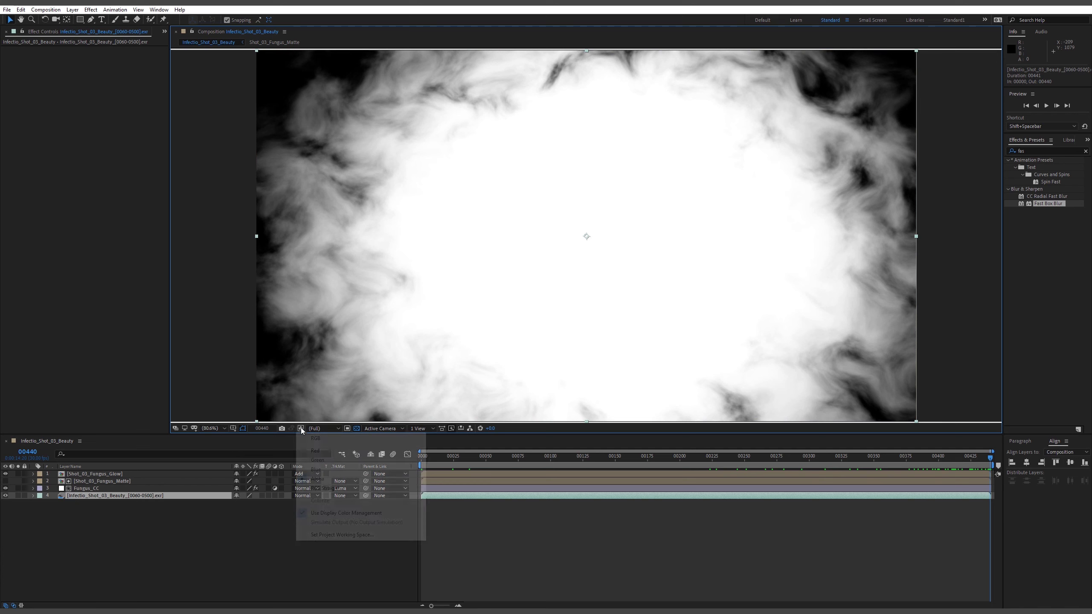
pyautogui.click(325, 440)
pyautogui.click(272, 554)
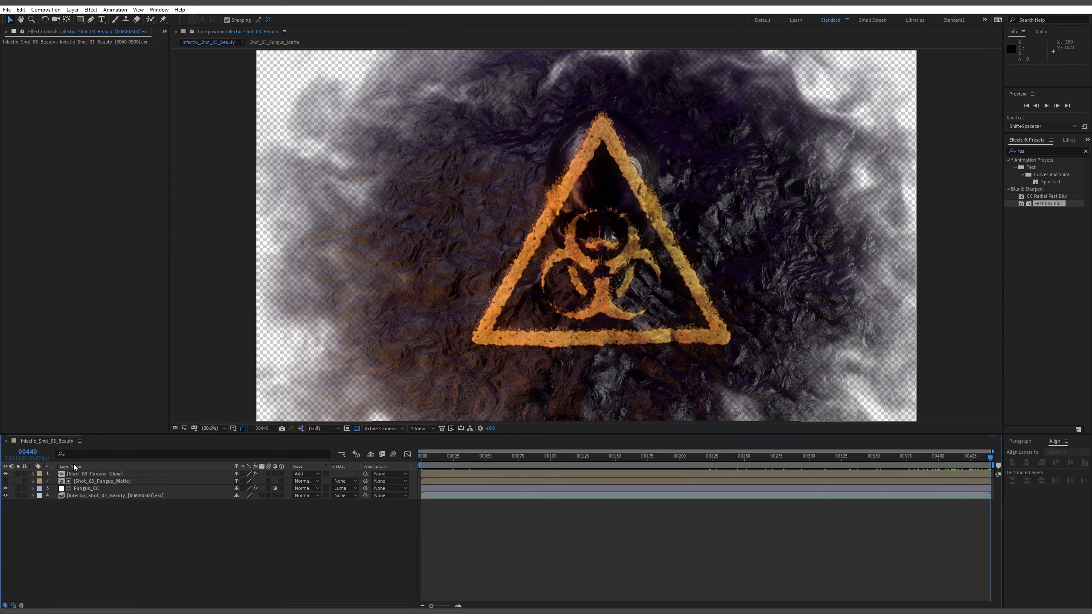
pyautogui.click(75, 489)
pyautogui.click(62, 496)
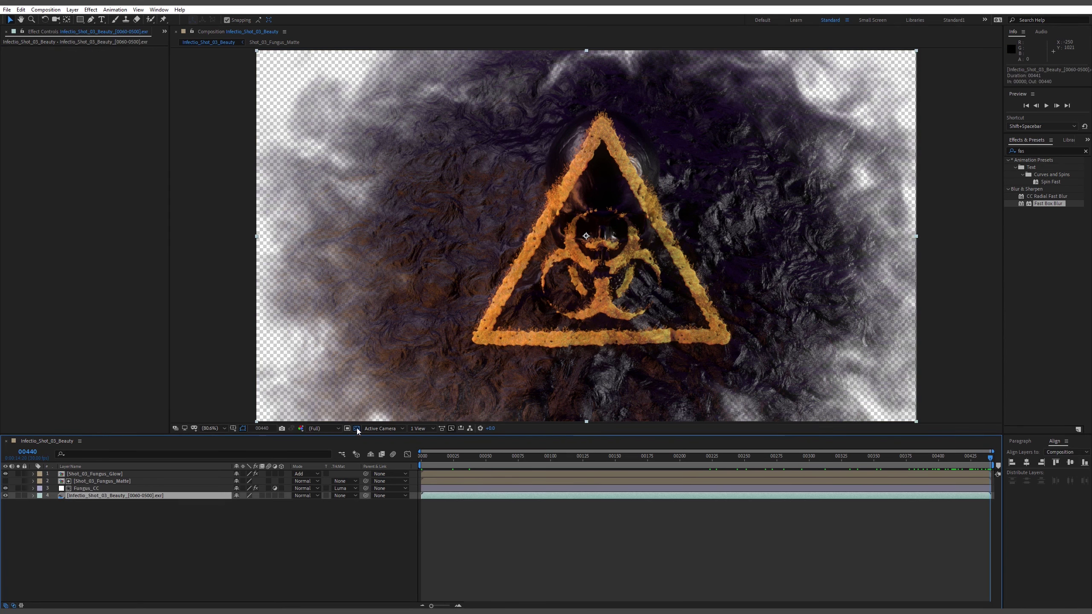
pyautogui.click(357, 428)
pyautogui.click(268, 541)
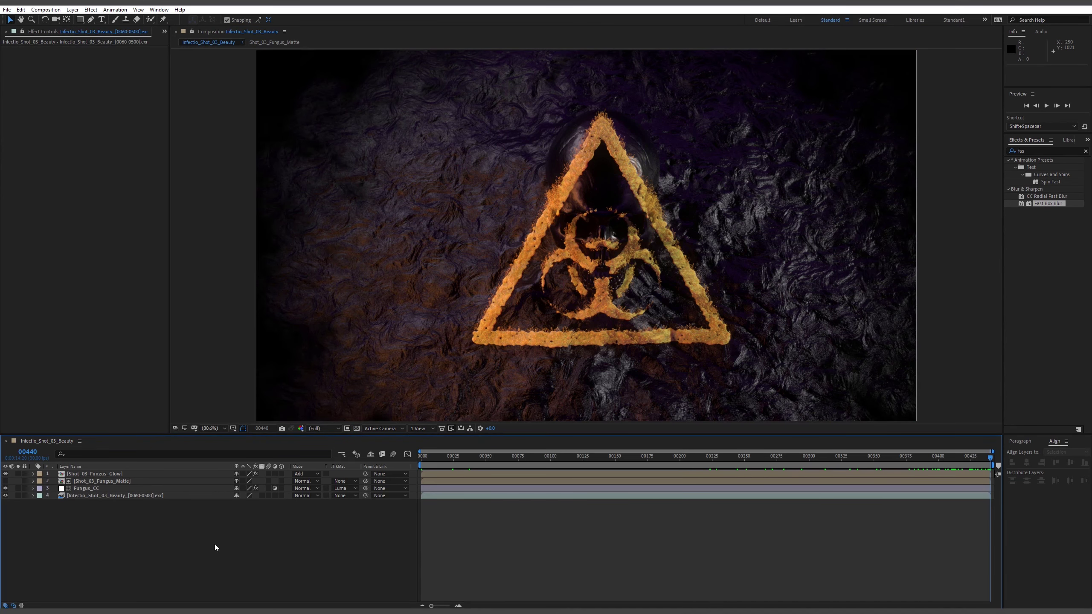
# Create a black 1920 x 1080 solid named Background and send it to the bottom of the layer stack.
pyautogui.hotkey('ctrl', 'y')
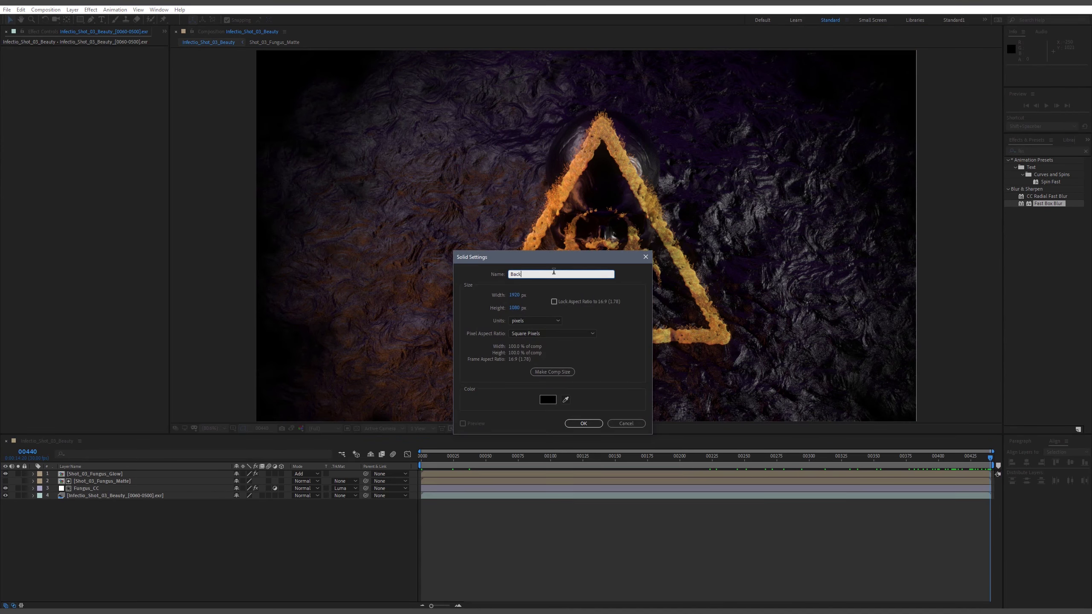
pyautogui.press('Return')
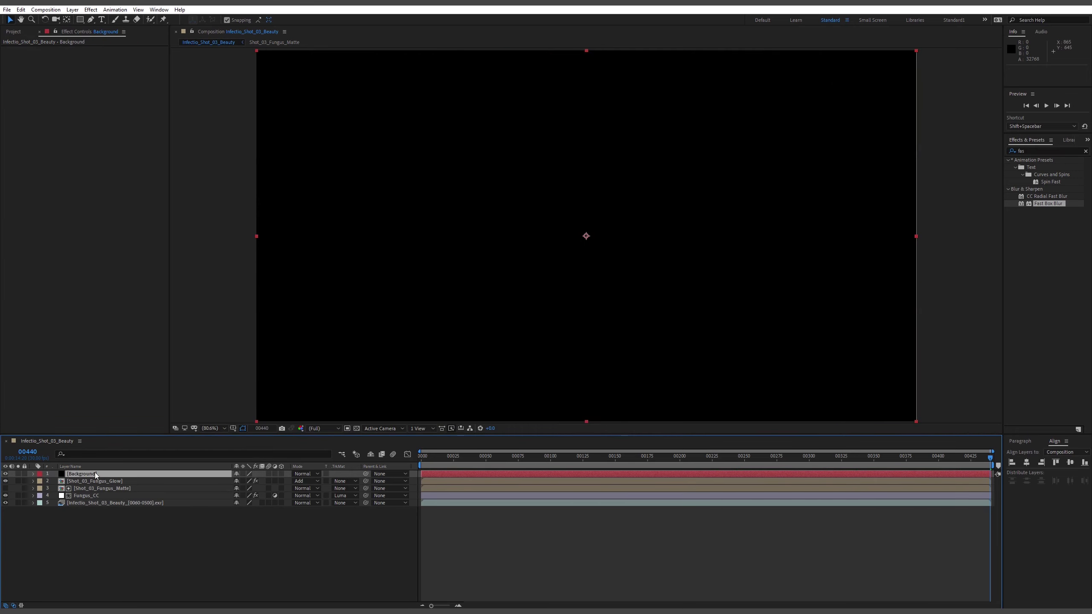
pyautogui.hotkey('ctrl', 'shift', '[')
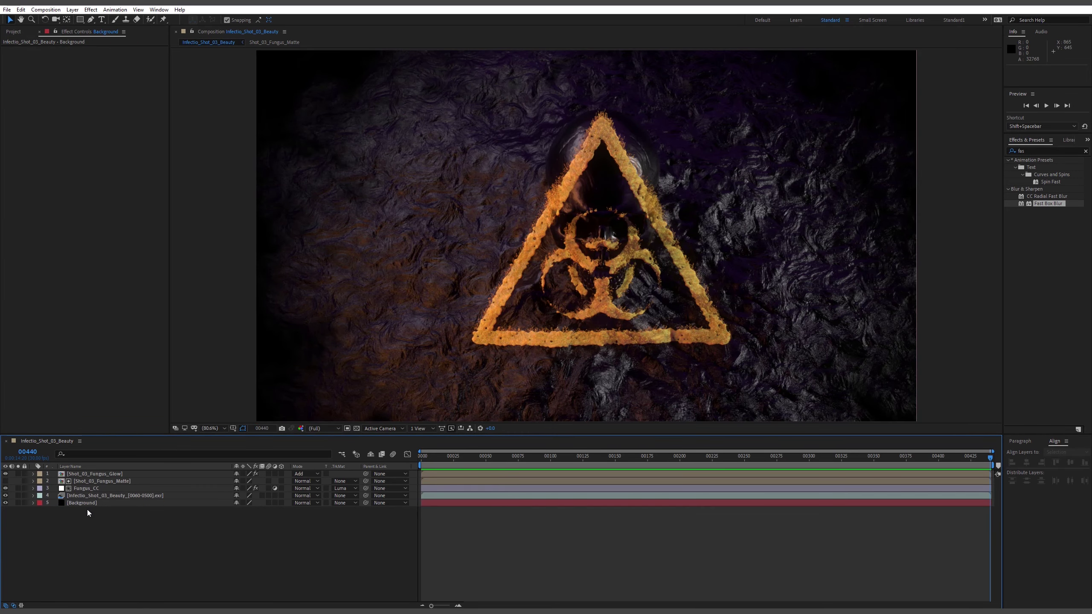
# Create a black 1920 x 1080 solid named Vignette at the top of the layer stack.
pyautogui.click(77, 504)
pyautogui.click(102, 533)
pyautogui.hotkey('ctrl', 'y')
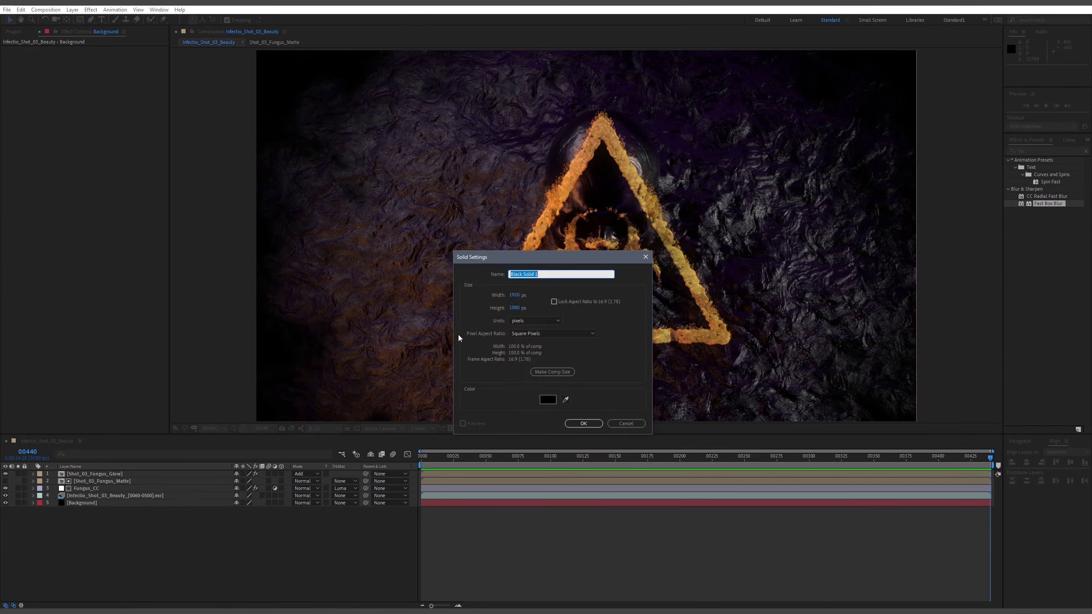
pyautogui.write('Vignette')
pyautogui.press('Return')
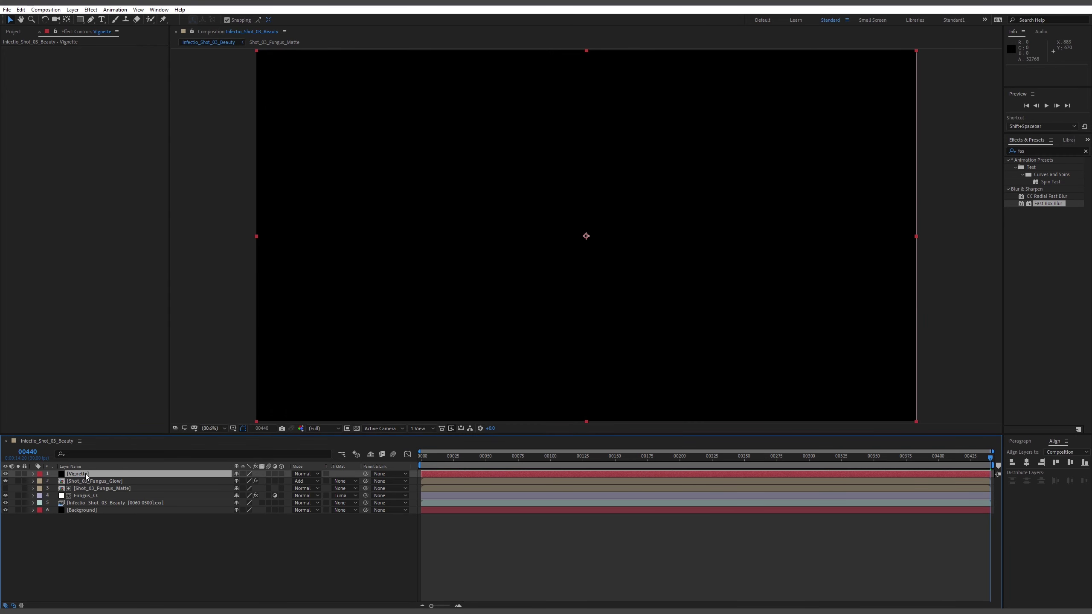
# Add an elliptical mask filling the whole Vignette solid and invert it.
pyautogui.click(80, 22)
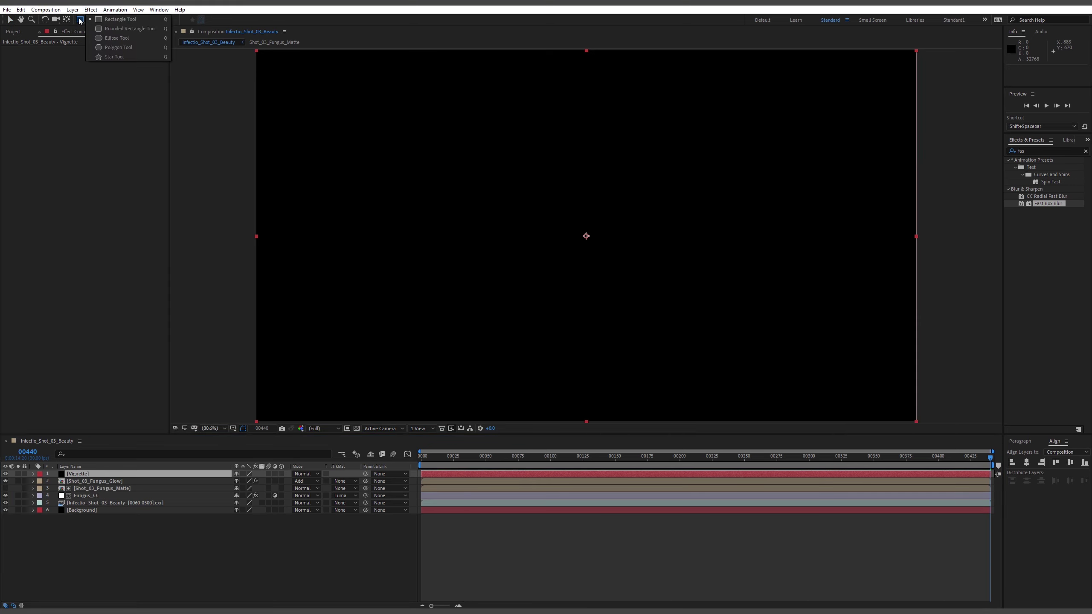
pyautogui.click(98, 38)
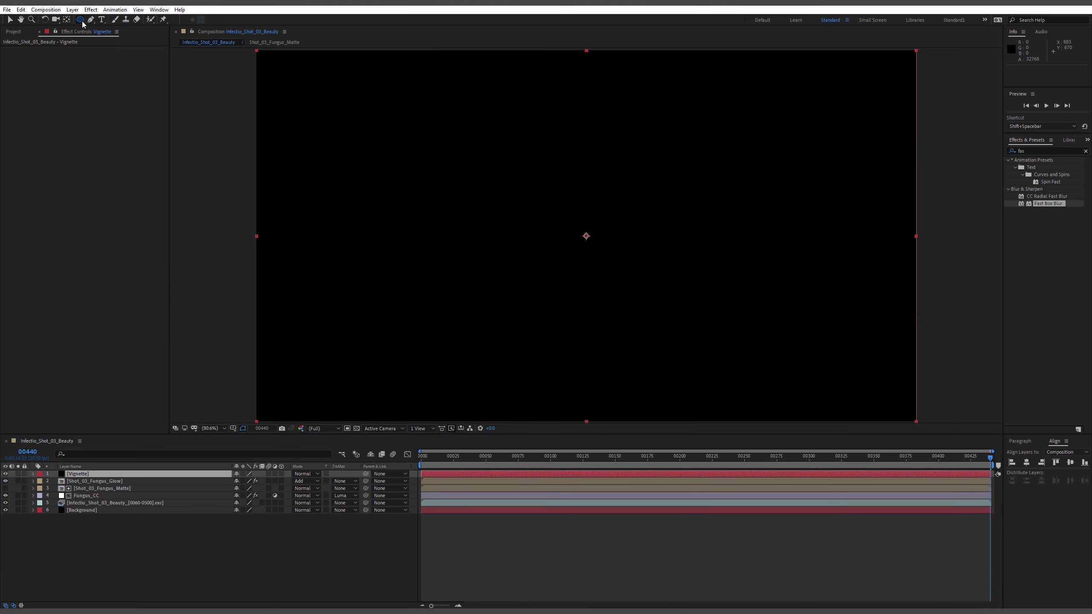
pyautogui.doubleClick(80, 20)
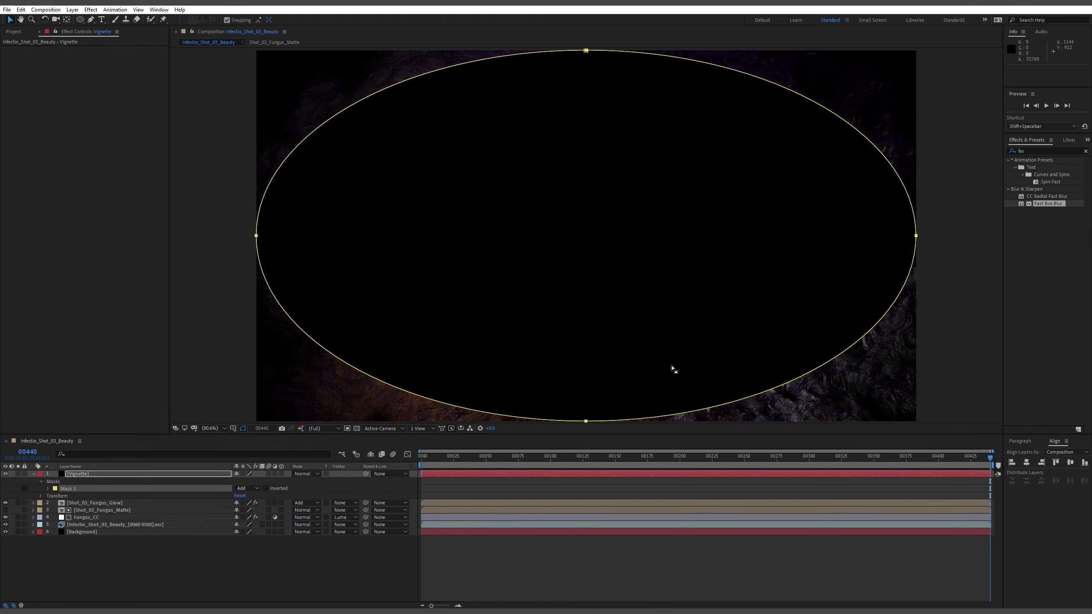
pyautogui.click(265, 489)
# Narrow the elliptical mask symmetrically about its centre to about 67% of its width, keeping its full height.
pyautogui.doubleClick(916, 236)
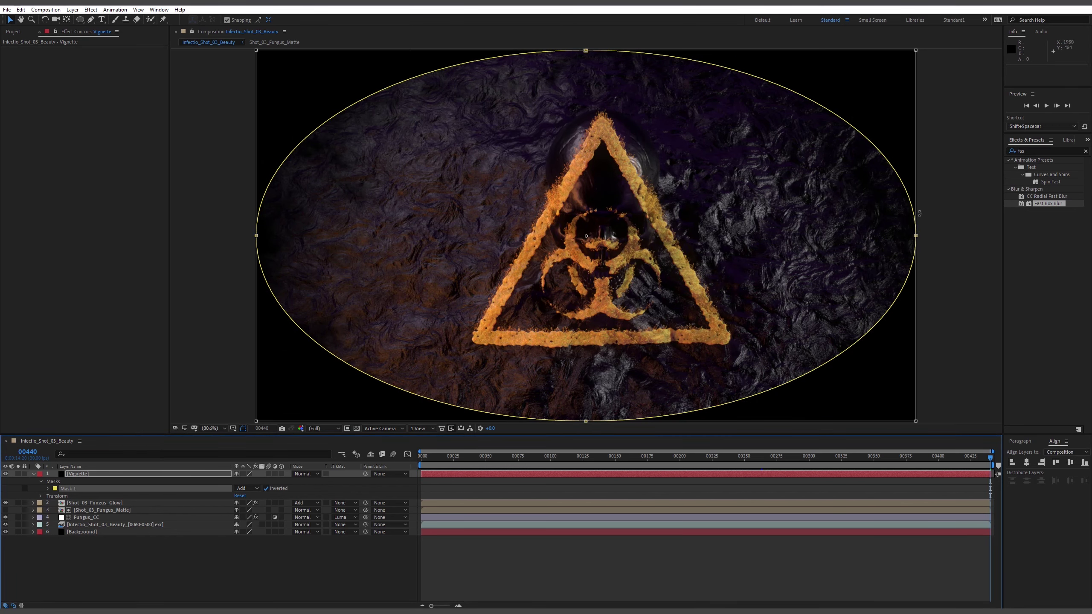
pyautogui.moveTo(917, 236); pyautogui.dragTo(821, 262)
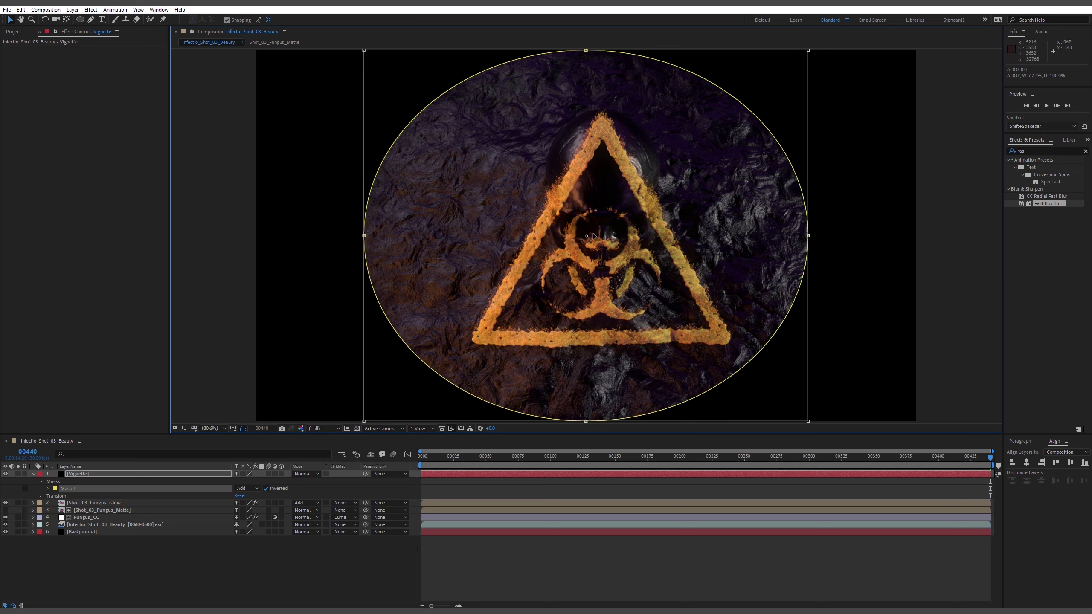
pyautogui.press('Return')
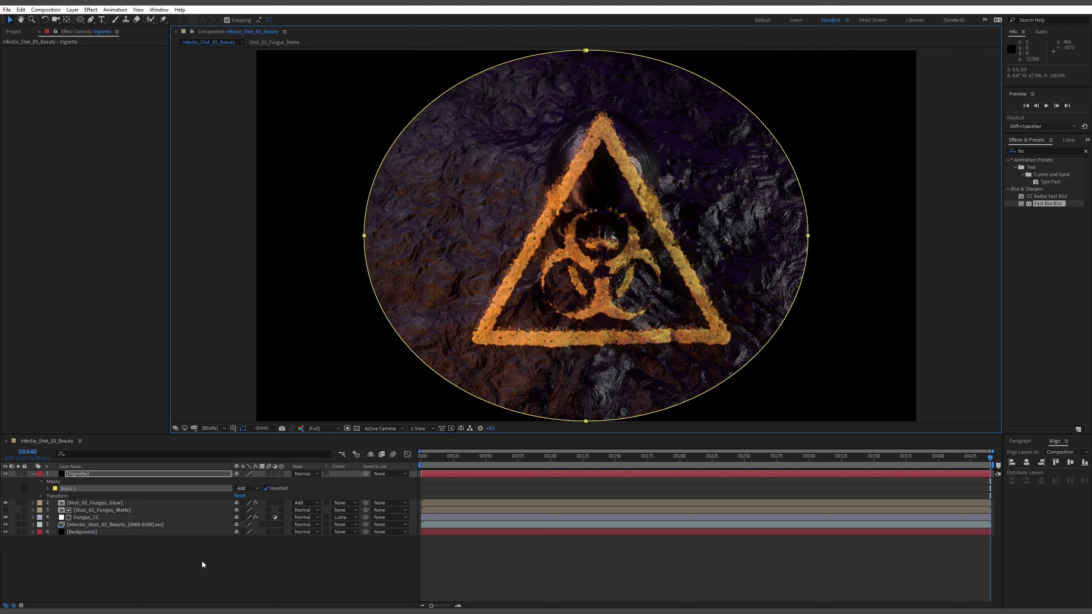
# Feather the Vignette mask heavily and expand it outward for a soft falloff toward the frame edges.
pyautogui.click(48, 490)
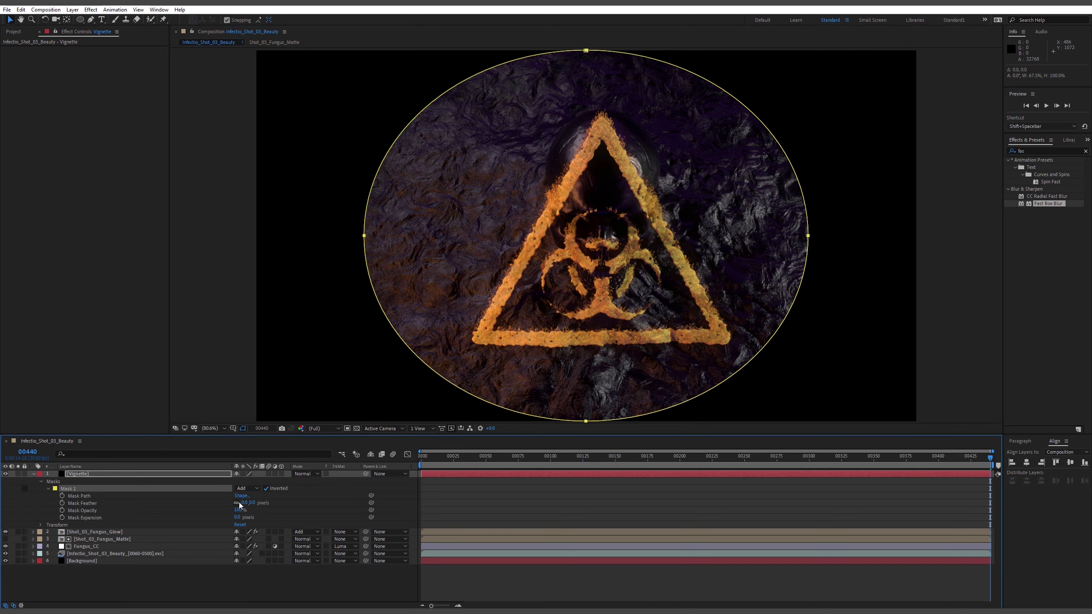
pyautogui.moveTo(244, 506); pyautogui.dragTo(413, 494)
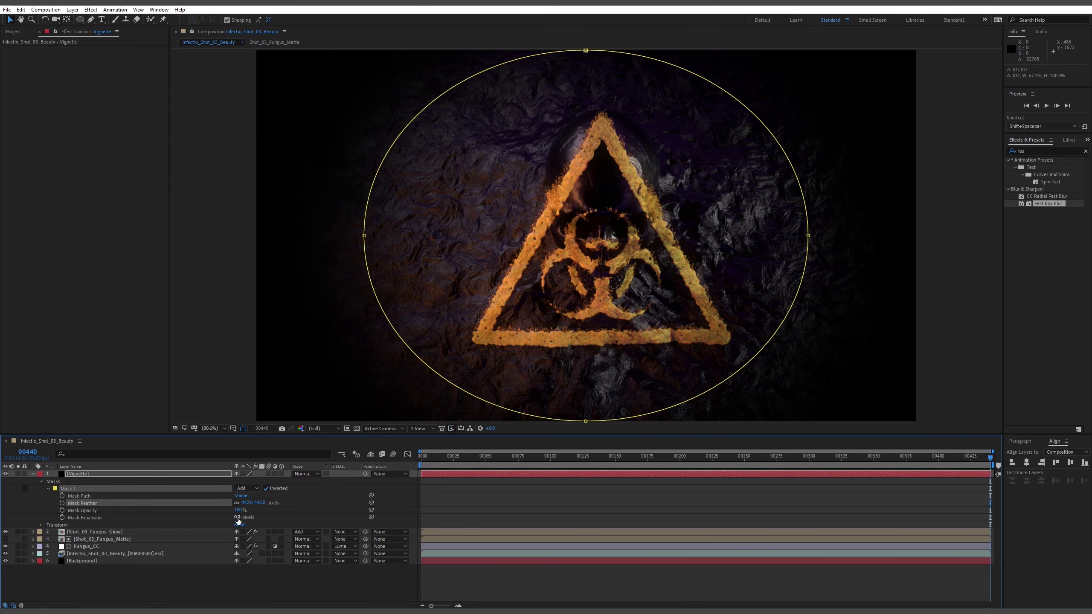
pyautogui.moveTo(238, 518); pyautogui.dragTo(353, 503)
pyautogui.moveTo(239, 519); pyautogui.dragTo(280, 511)
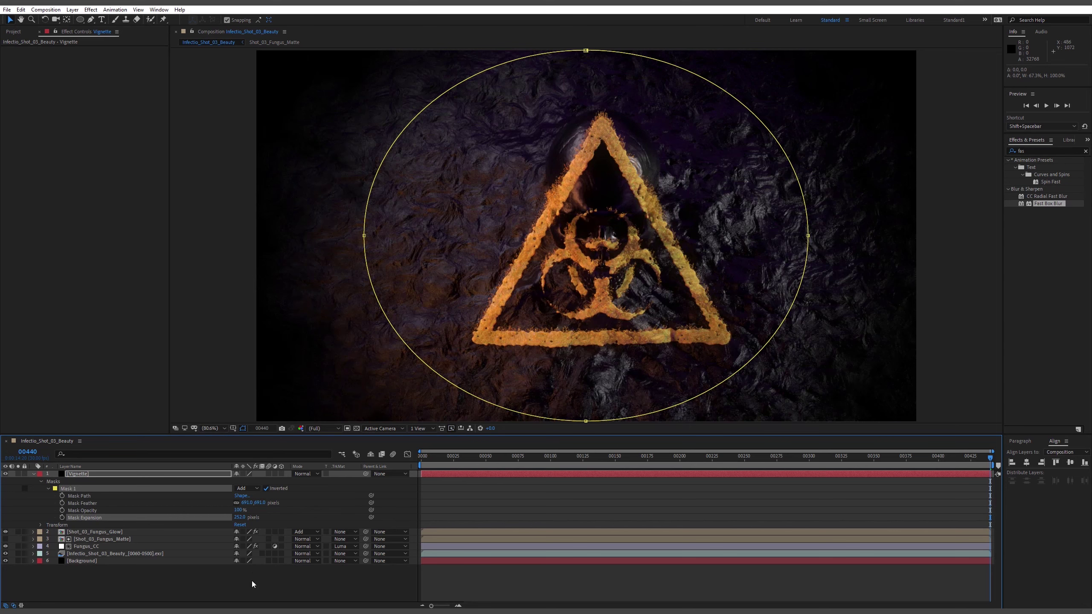
# Keyframe the Vignette layer's opacity at 0% at frame 249.
pyautogui.click(481, 499)
pyautogui.moveTo(436, 457); pyautogui.dragTo(743, 483)
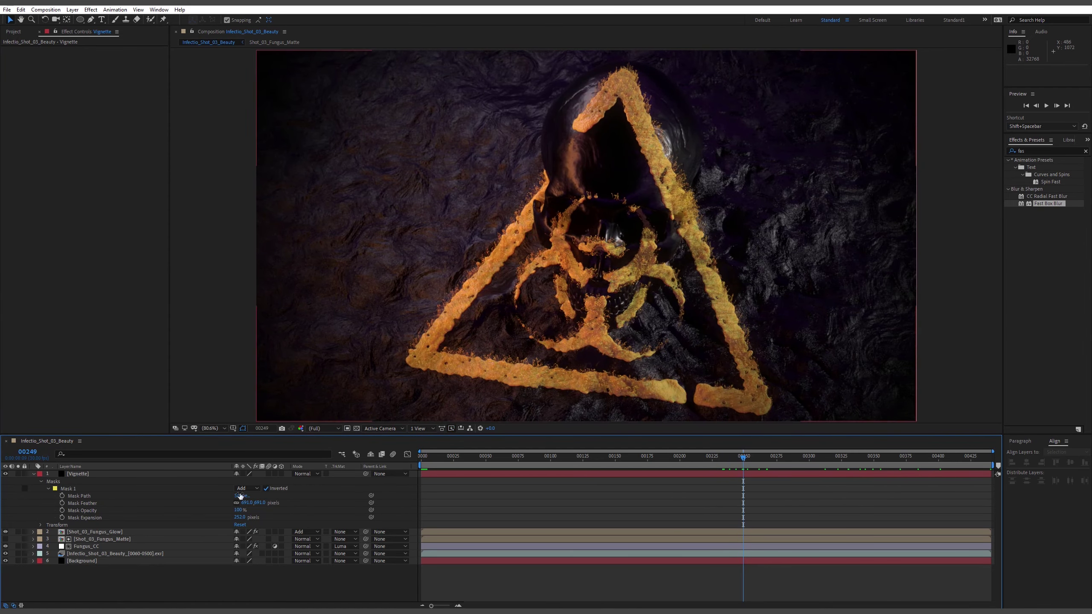
pyautogui.click(76, 475)
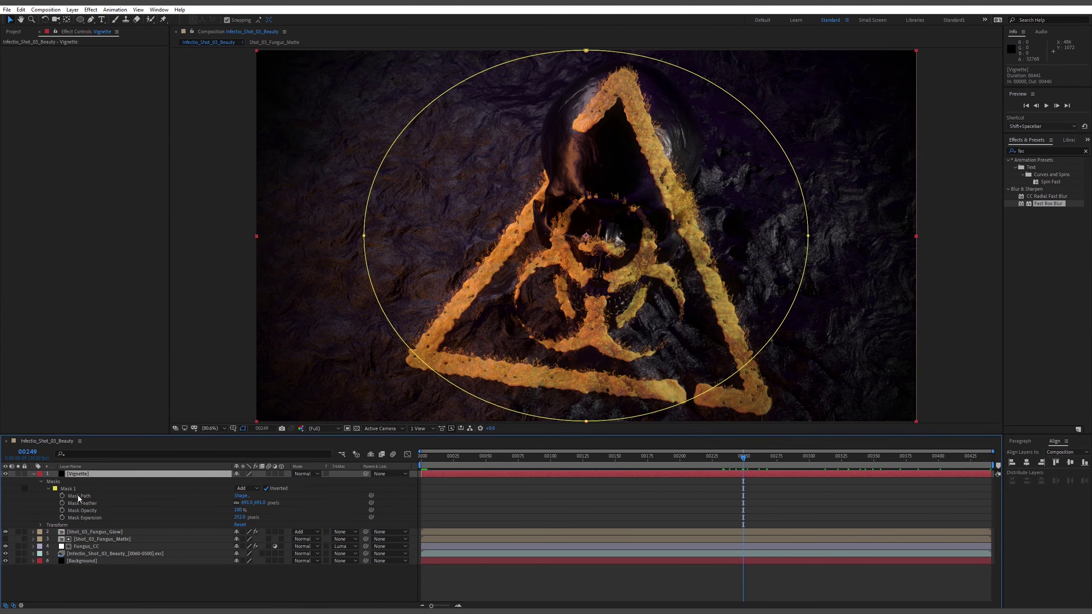
pyautogui.press('t')
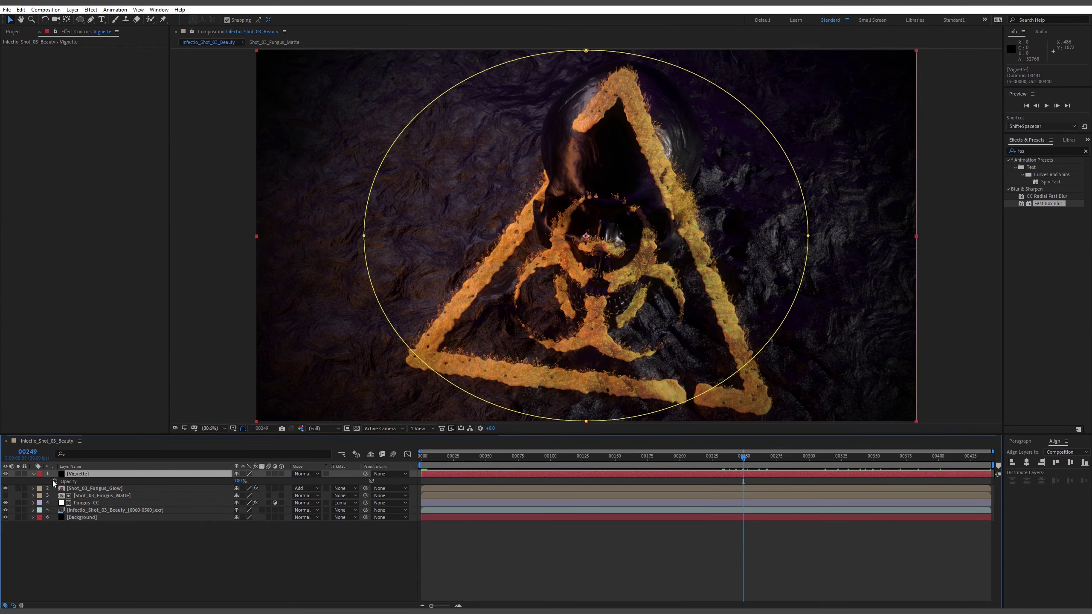
pyautogui.click(54, 481)
pyautogui.moveTo(239, 481); pyautogui.dragTo(189, 481)
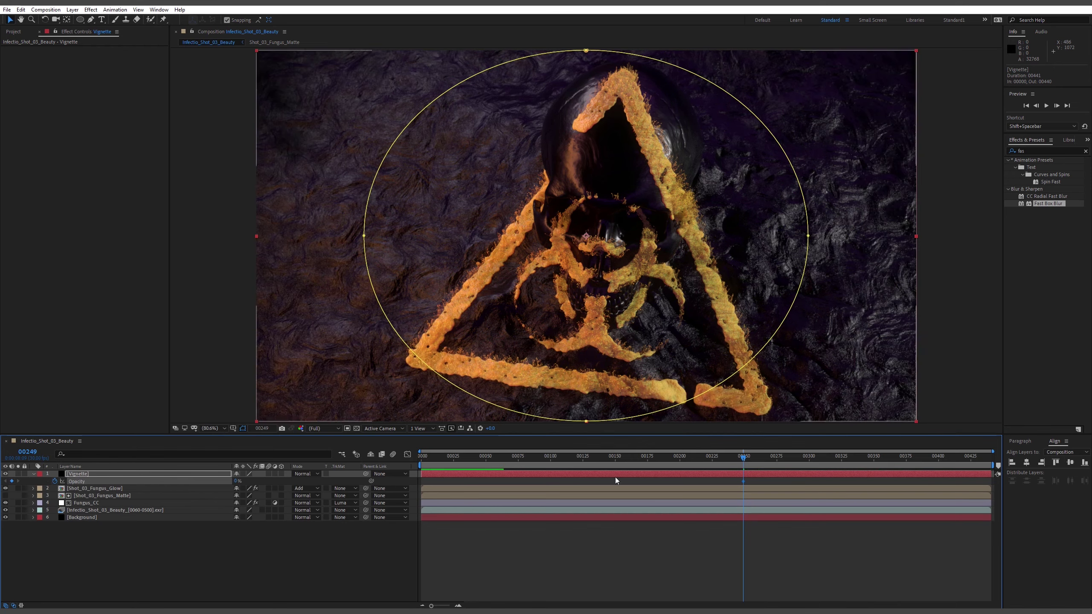
# Keyframe the Vignette layer's opacity at 100% at frame 342 and preview the fade-in.
pyautogui.moveTo(754, 459); pyautogui.dragTo(864, 463)
pyautogui.moveTo(238, 481); pyautogui.dragTo(491, 485)
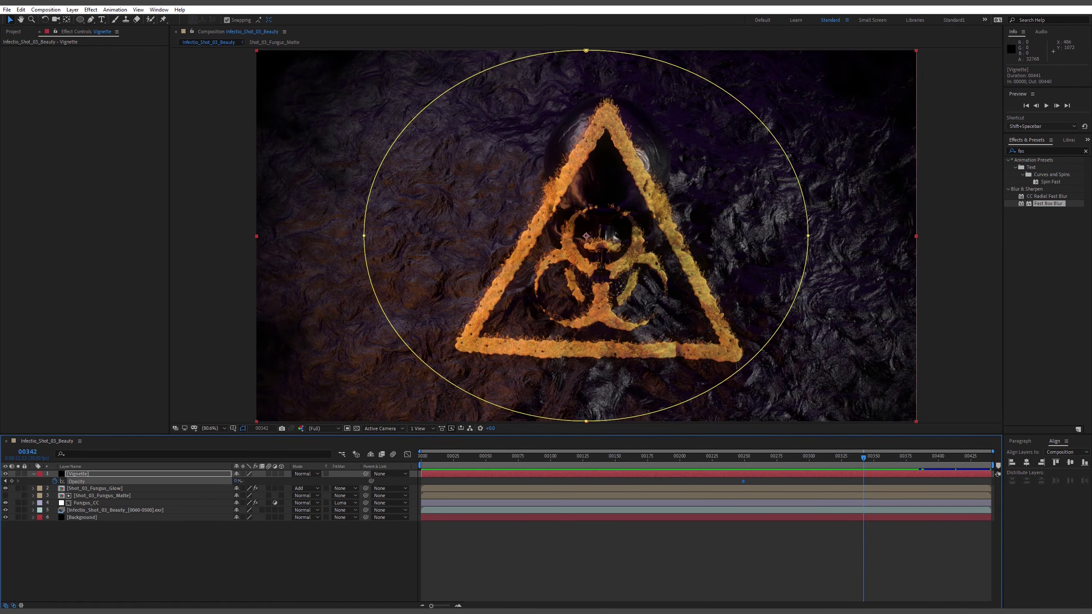
pyautogui.press('space')
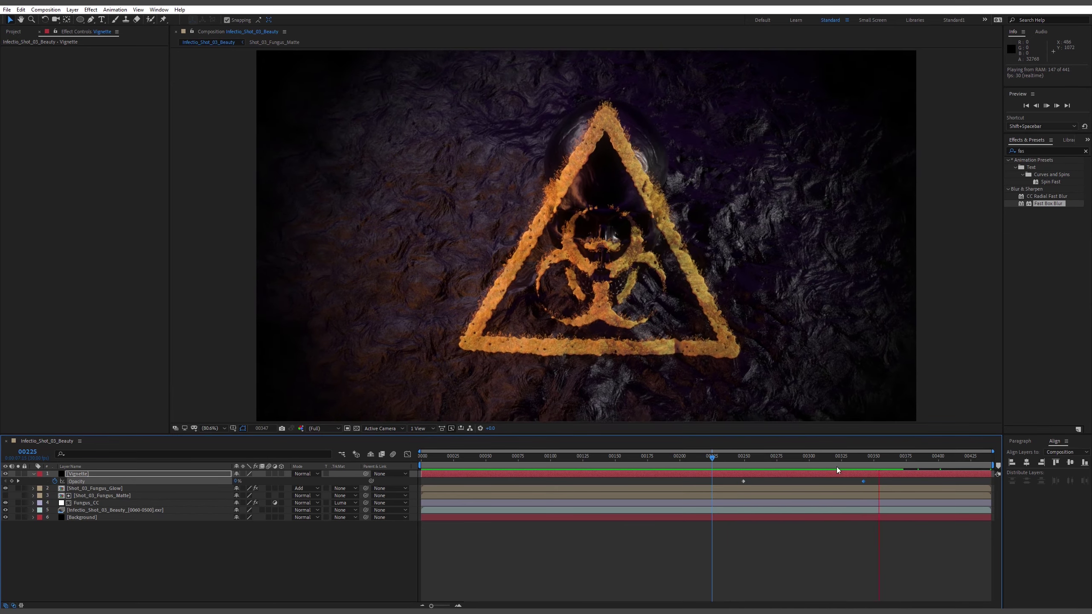
pyautogui.click(869, 462)
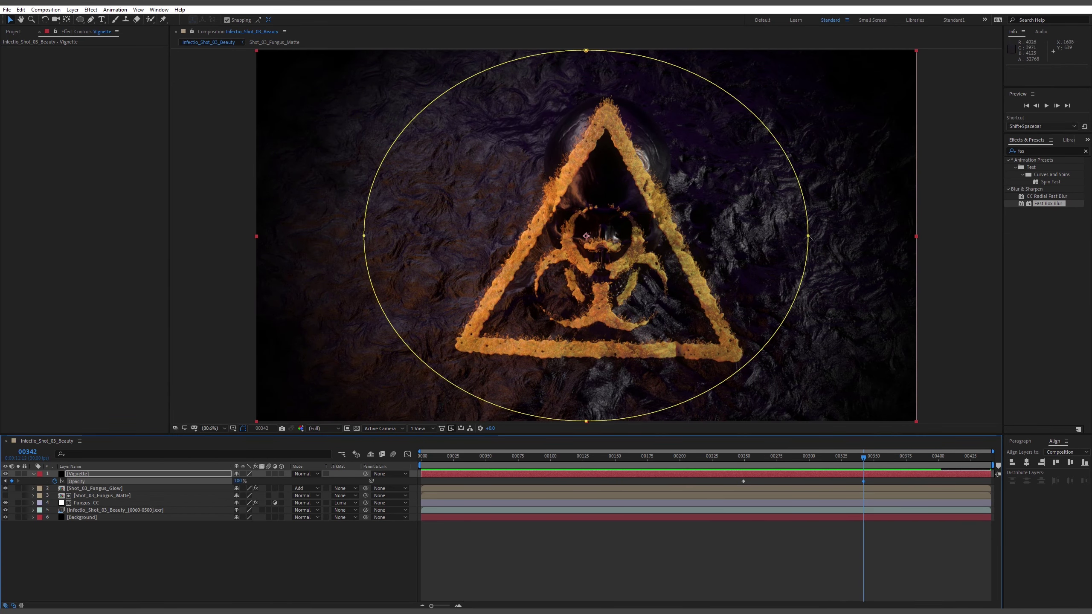
# Reshape the Vignette mask's points and handles into a rounded triangle that closely surrounds the biohazard sign.
pyautogui.moveTo(809, 236); pyautogui.dragTo(795, 238)
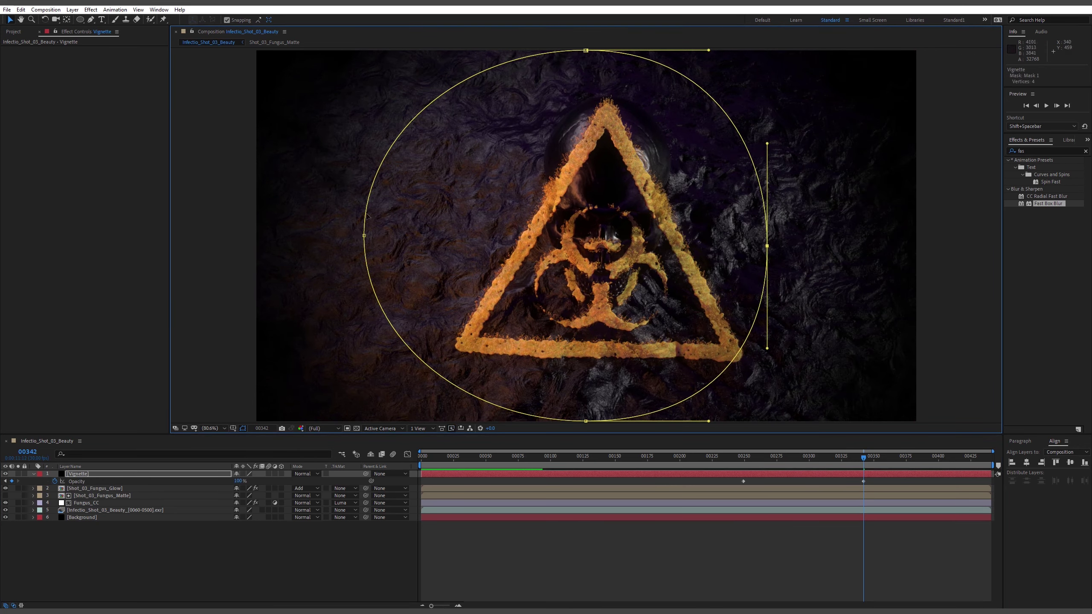
pyautogui.moveTo(371, 237); pyautogui.dragTo(415, 258)
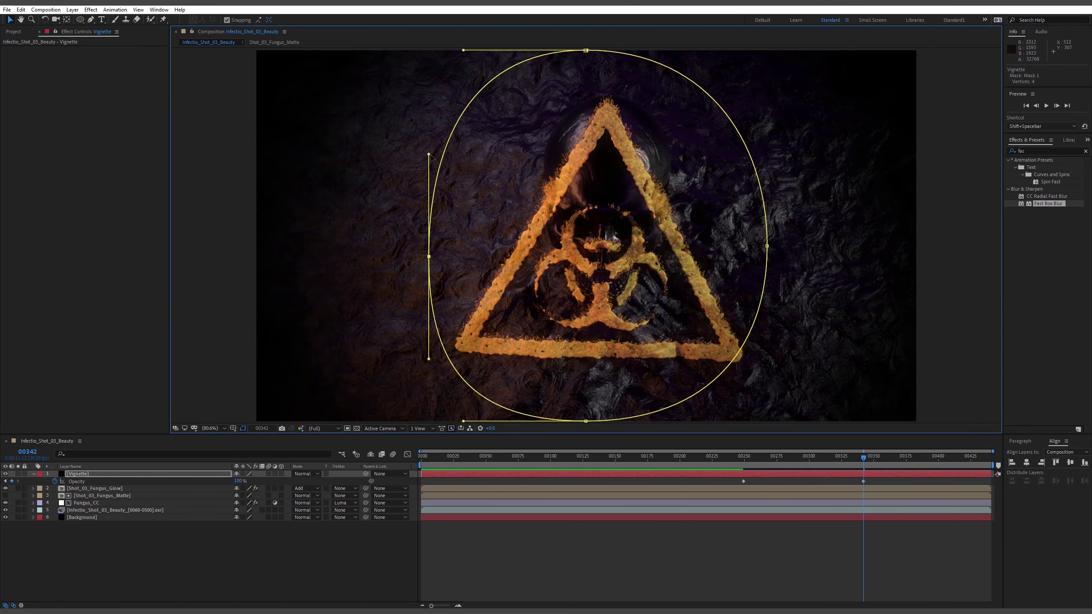
pyautogui.moveTo(430, 155); pyautogui.dragTo(457, 170)
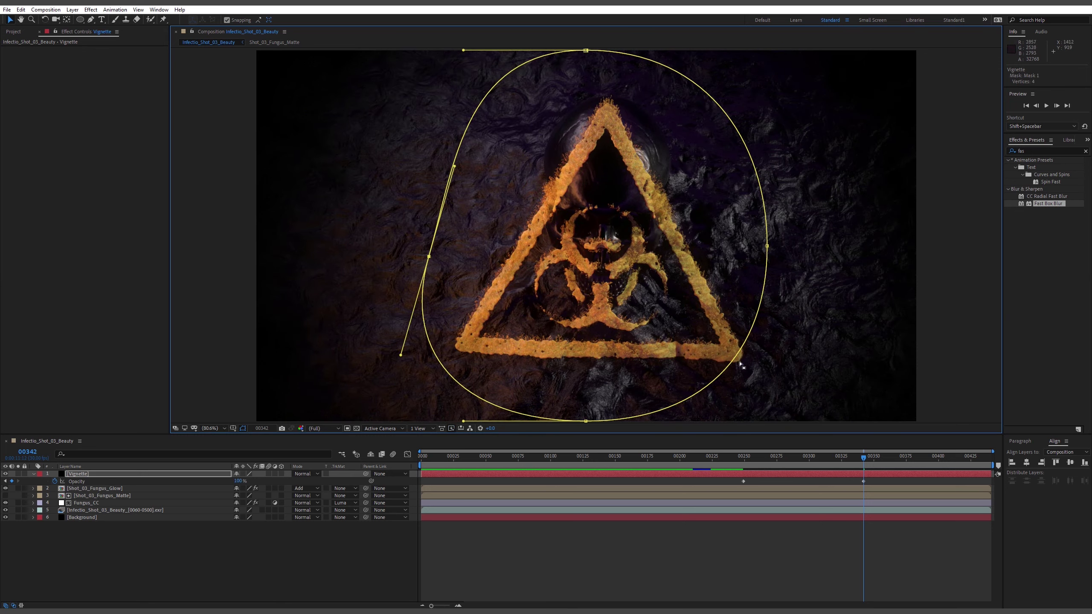
pyautogui.moveTo(767, 246); pyautogui.dragTo(770, 248)
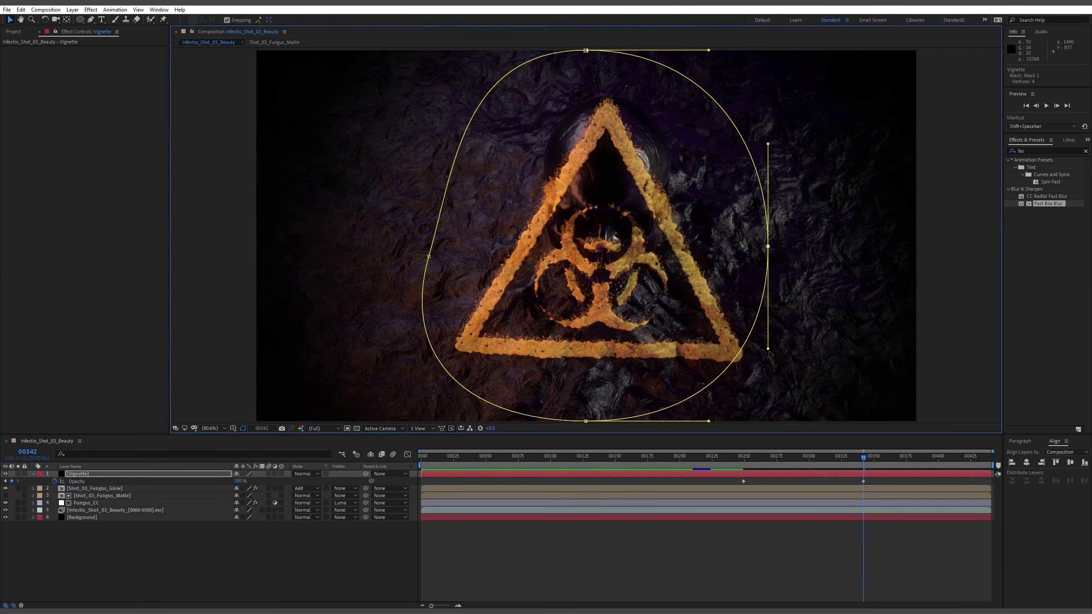
pyautogui.moveTo(769, 352); pyautogui.dragTo(807, 359)
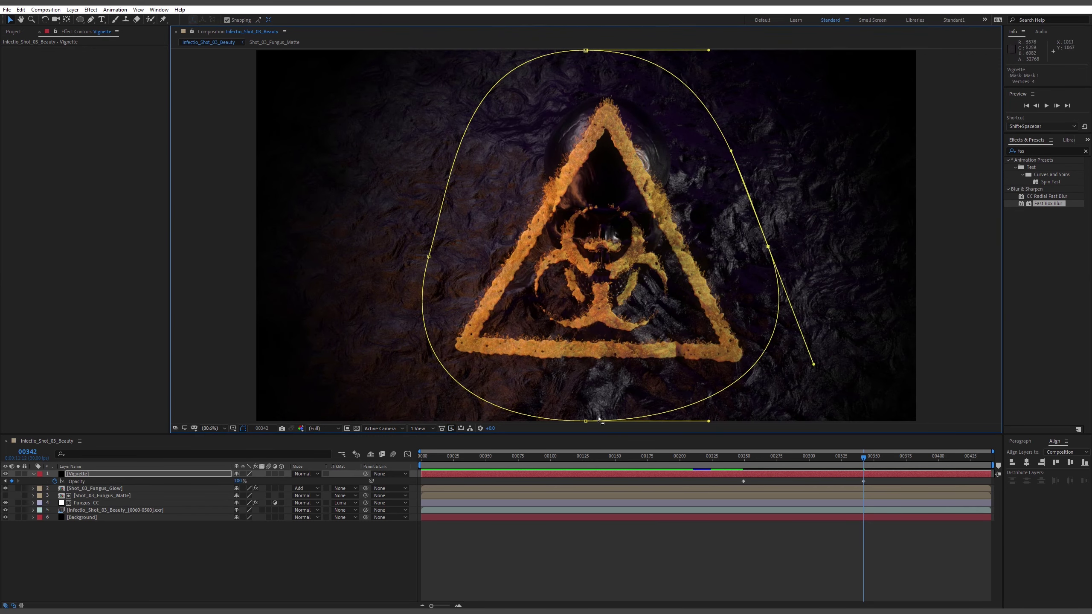
pyautogui.moveTo(586, 421); pyautogui.dragTo(600, 405)
pyautogui.moveTo(722, 405); pyautogui.dragTo(773, 405)
pyautogui.moveTo(586, 51); pyautogui.dragTo(600, 63)
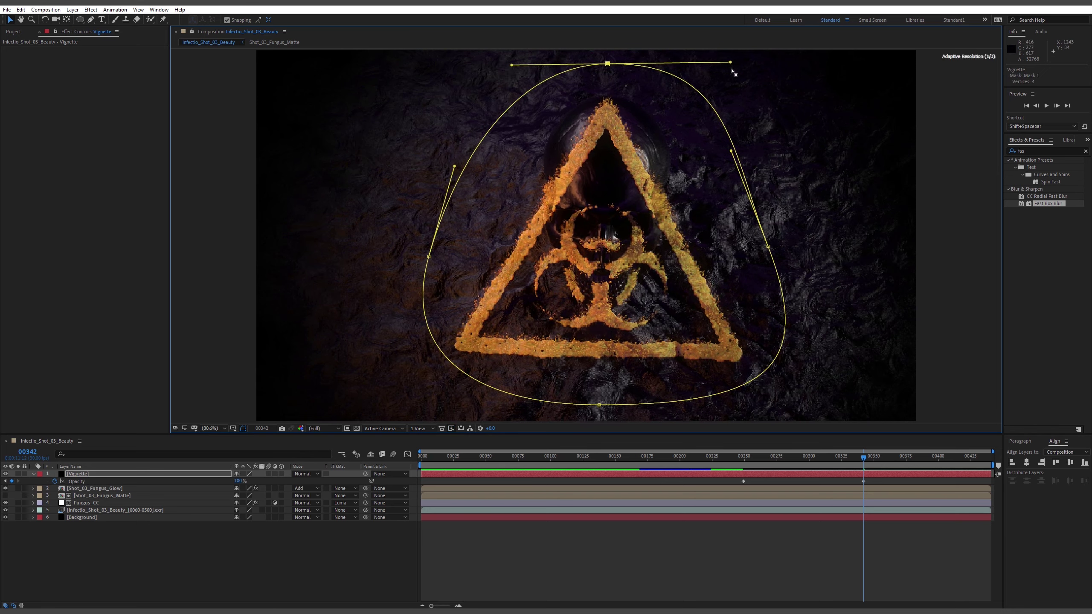
pyautogui.click(622, 557)
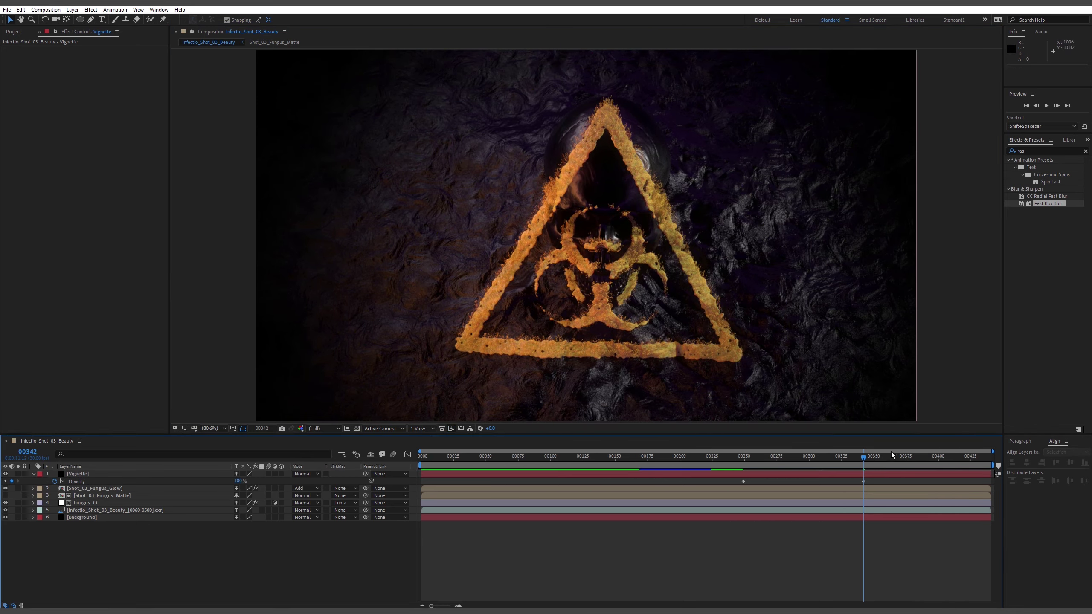
# Move the first Vignette opacity keyframe earlier to about frame 155 and preview the longer fade through frame 440.
pyautogui.moveTo(846, 461); pyautogui.dragTo(798, 465)
pyautogui.press('space')
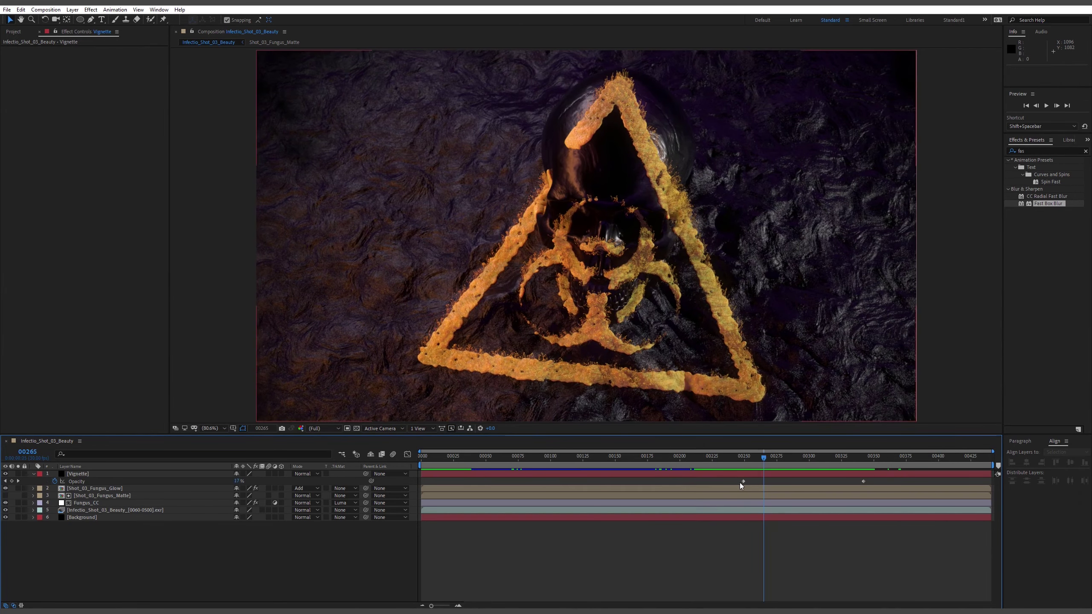
pyautogui.moveTo(740, 482); pyautogui.dragTo(621, 464)
pyautogui.press('space')
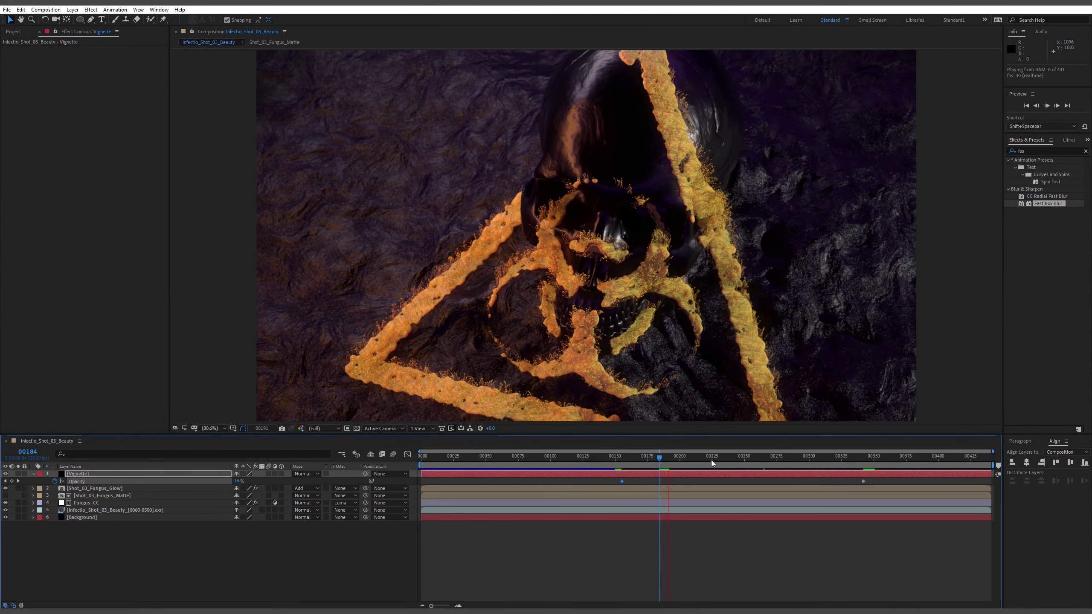
pyautogui.moveTo(712, 461); pyautogui.dragTo(1045, 475)
pyautogui.press('F2')
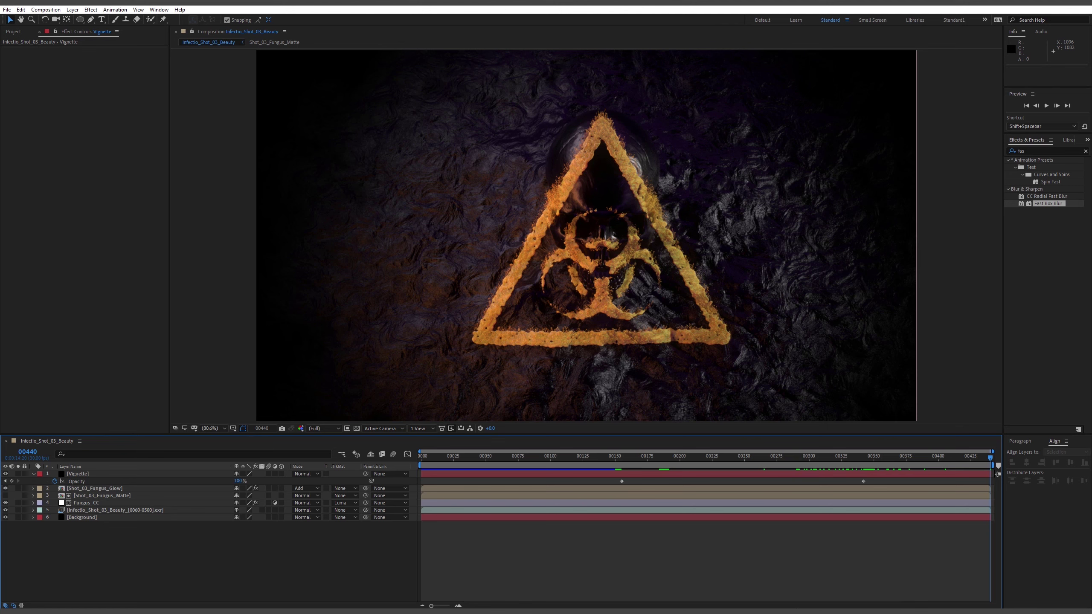
# Raise the Shot_03_Fungus_Glow layer's opacity and scrub between the early frames and frame 440 to check the glow.
pyautogui.click(101, 489)
pyautogui.press('t')
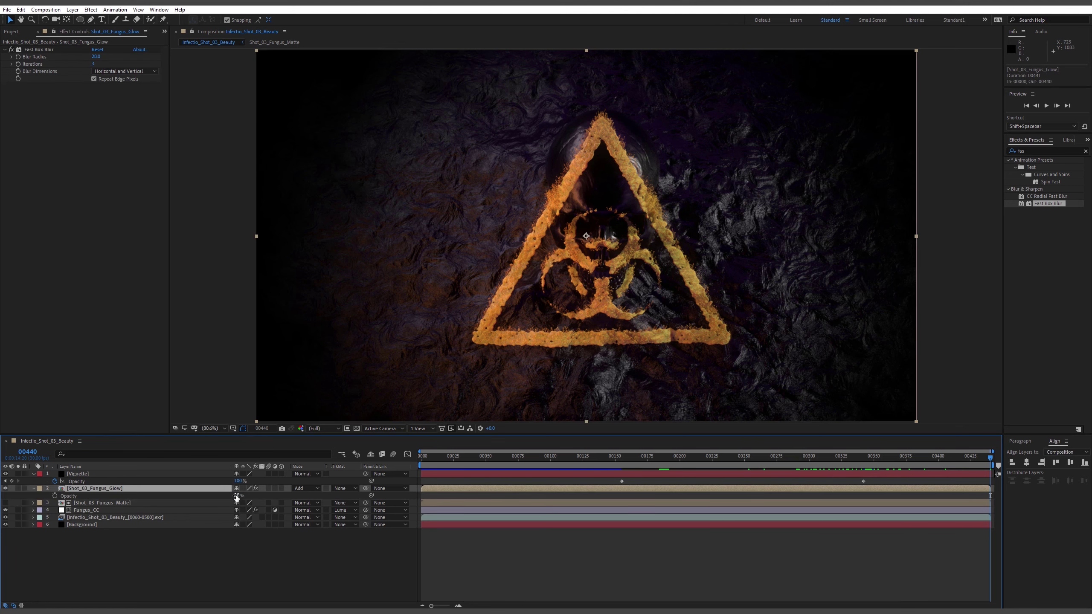
pyautogui.moveTo(237, 496); pyautogui.dragTo(252, 498)
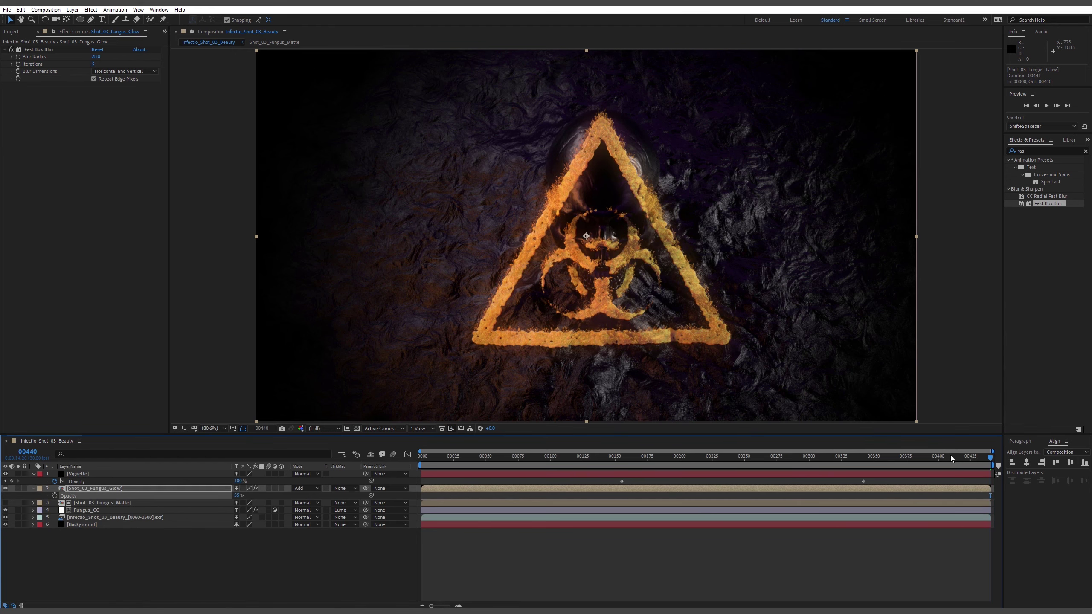
pyautogui.moveTo(990, 457); pyautogui.dragTo(528, 457)
pyautogui.click(463, 457)
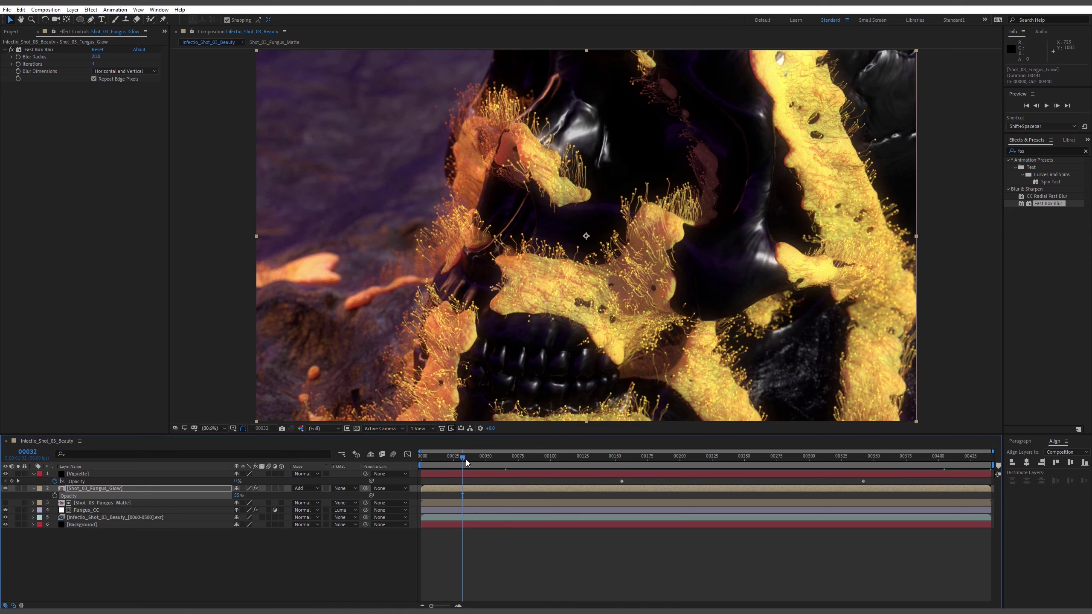
pyautogui.moveTo(449, 457); pyautogui.dragTo(999, 465)
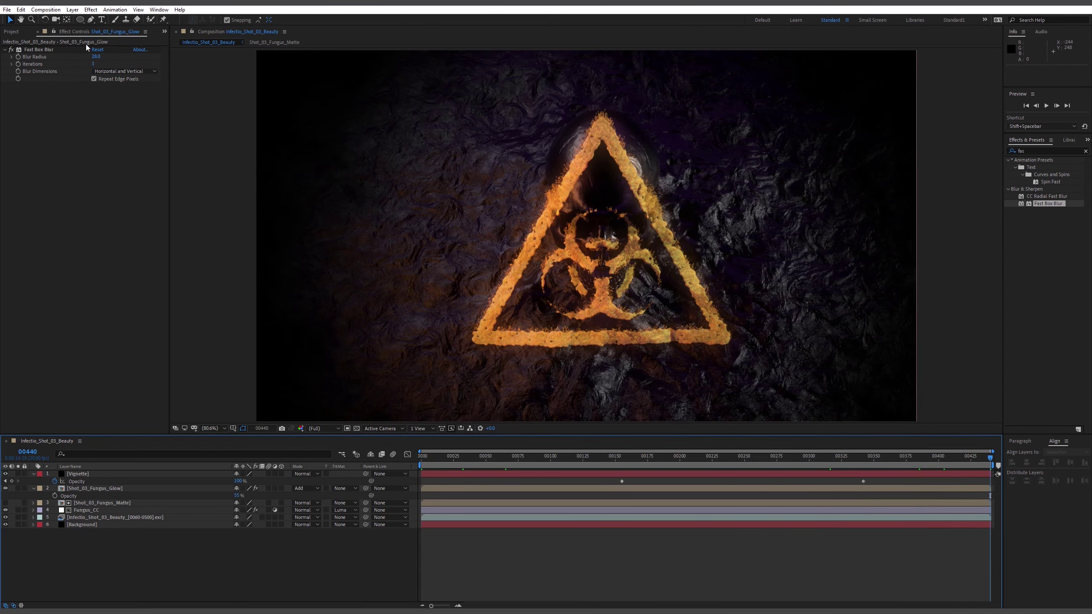
# Preview the beauty renders of Shot_02, Shot_03 and Shot_01 by scrubbing through each footage sequence.
pyautogui.click(17, 30)
pyautogui.doubleClick(72, 222)
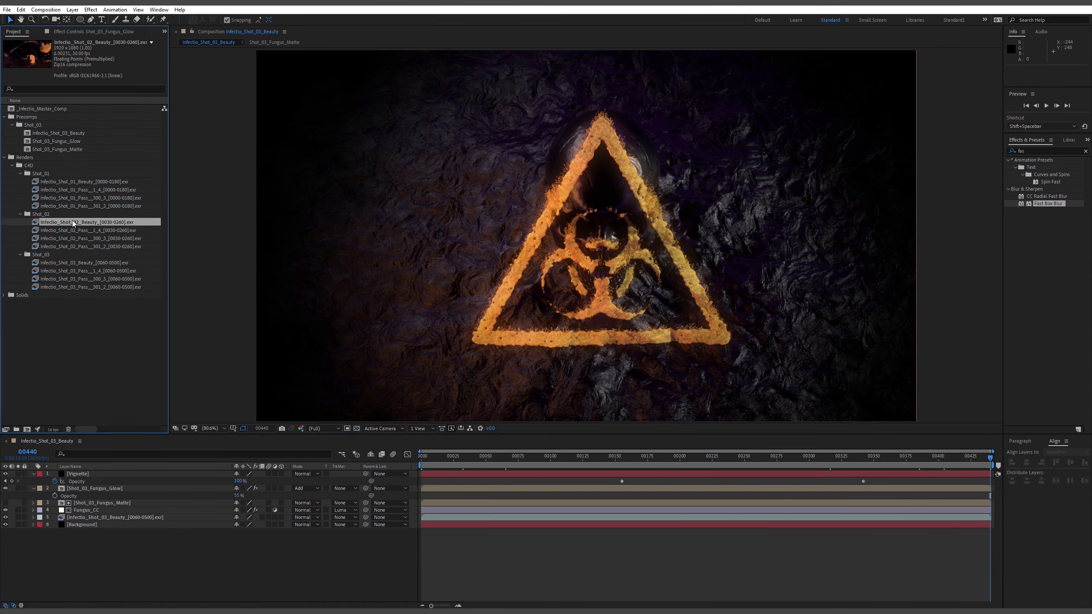
pyautogui.moveTo(197, 410); pyautogui.dragTo(410, 411)
pyautogui.doubleClick(81, 263)
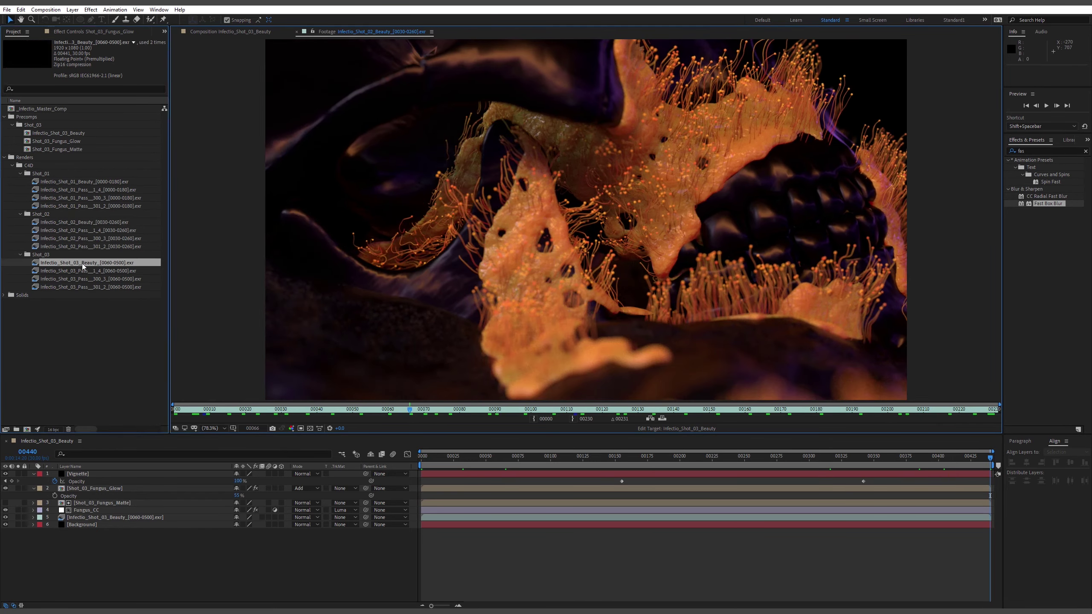
pyautogui.moveTo(215, 414); pyautogui.dragTo(736, 419)
pyautogui.doubleClick(73, 182)
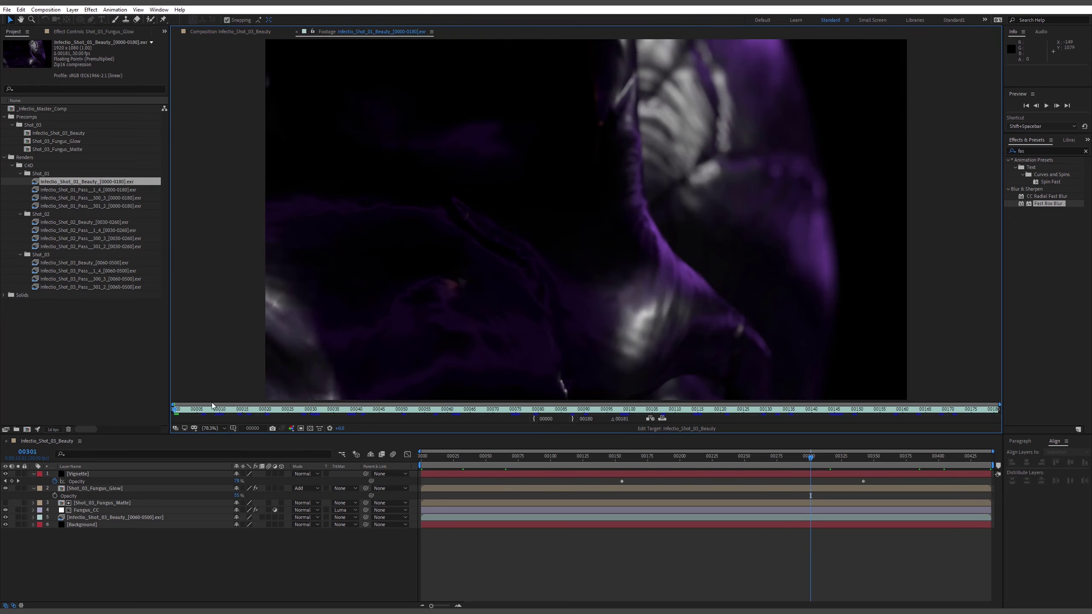
pyautogui.moveTo(301, 414); pyautogui.dragTo(894, 431)
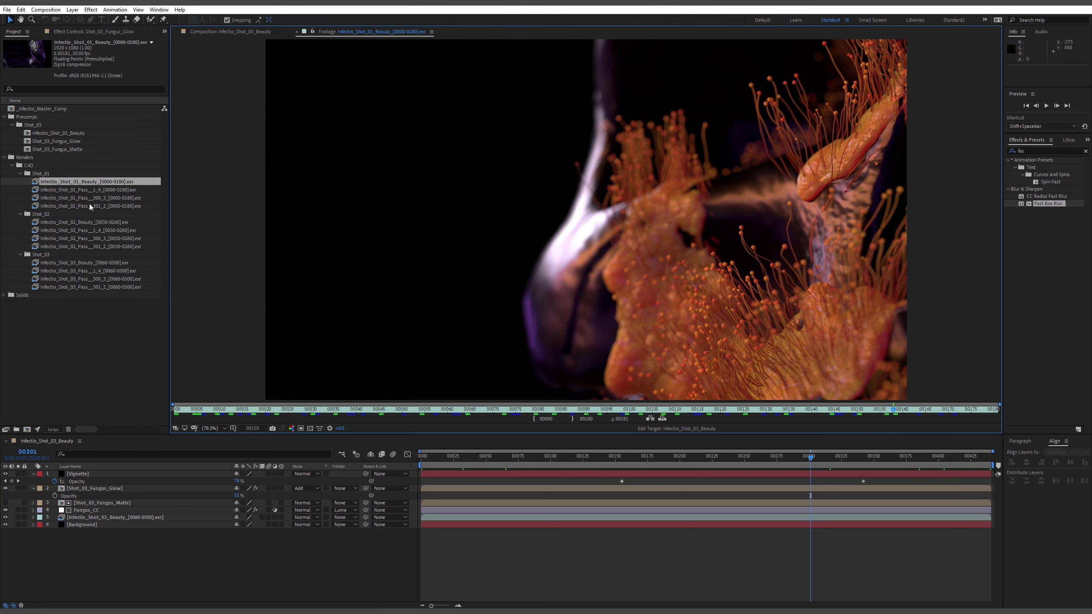
# Duplicate the Shot_03 precomps folder and rename the duplicate as Shot_02.
pyautogui.click(48, 126)
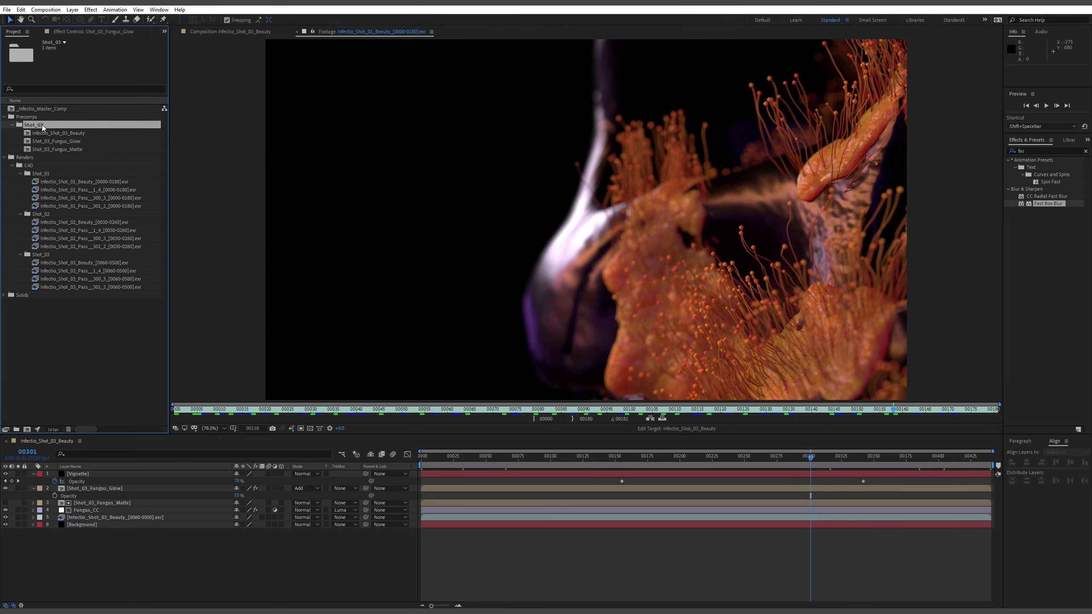
pyautogui.hotkey('ctrl', 'd')
pyautogui.click(13, 157)
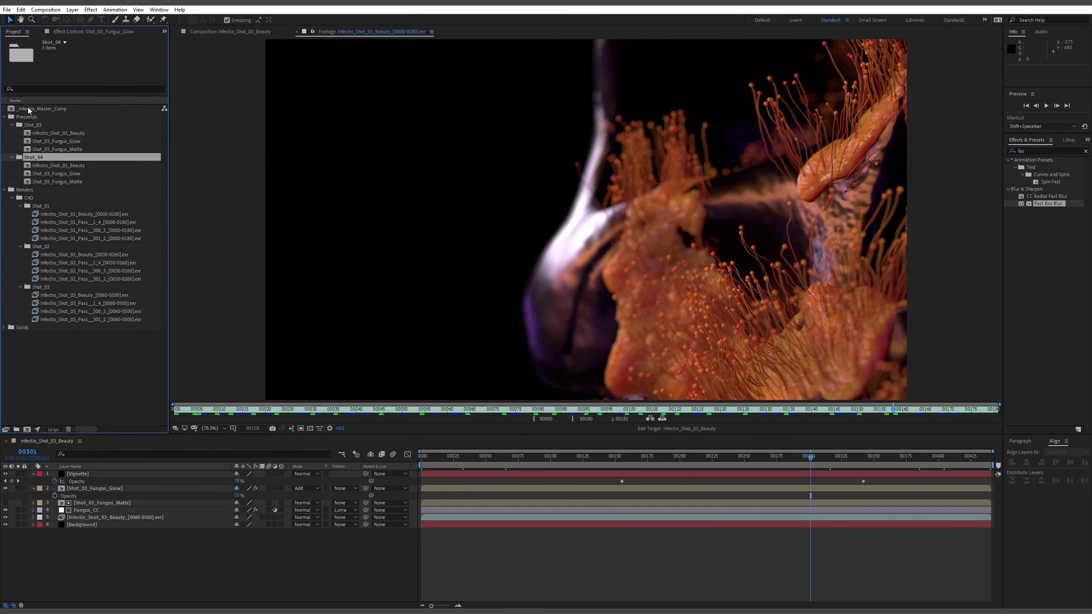
pyautogui.rightClick(38, 158)
pyautogui.click(70, 294)
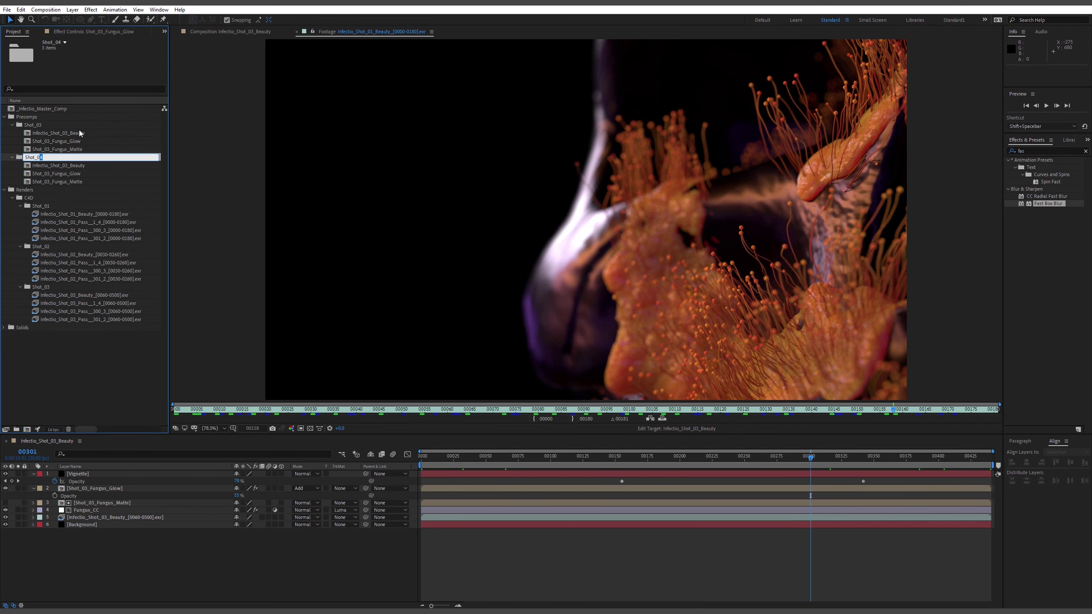
pyautogui.write('2')
pyautogui.press('Return')
# Rename the beauty comp in the Shot_02 precomps folder as Infectio_Shot_02_Beauty.
pyautogui.rightClick(56, 133)
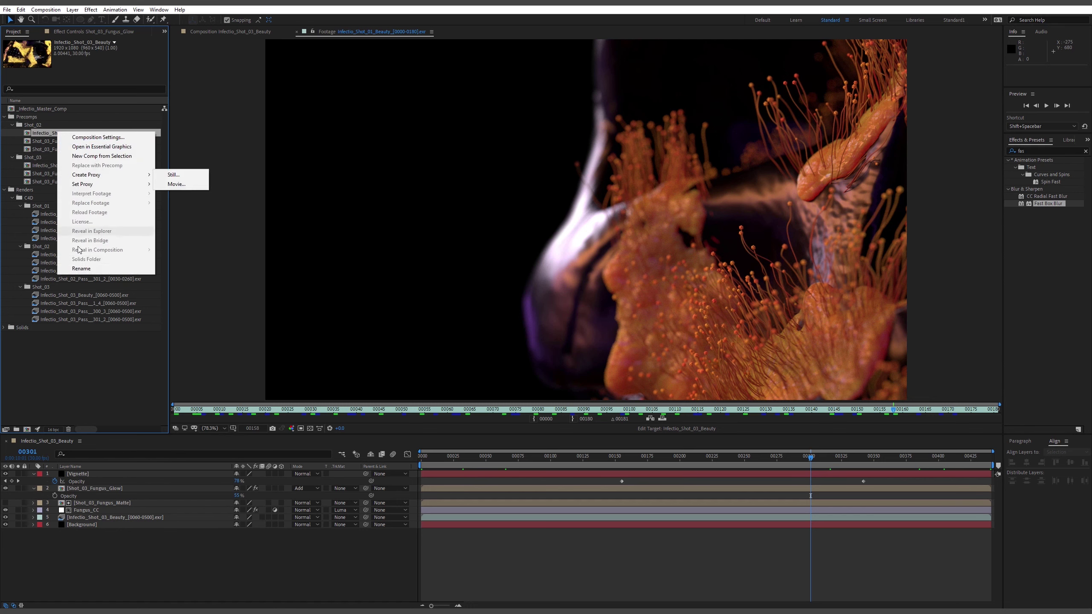
pyautogui.click(81, 268)
pyautogui.write('2')
pyautogui.press('Return')
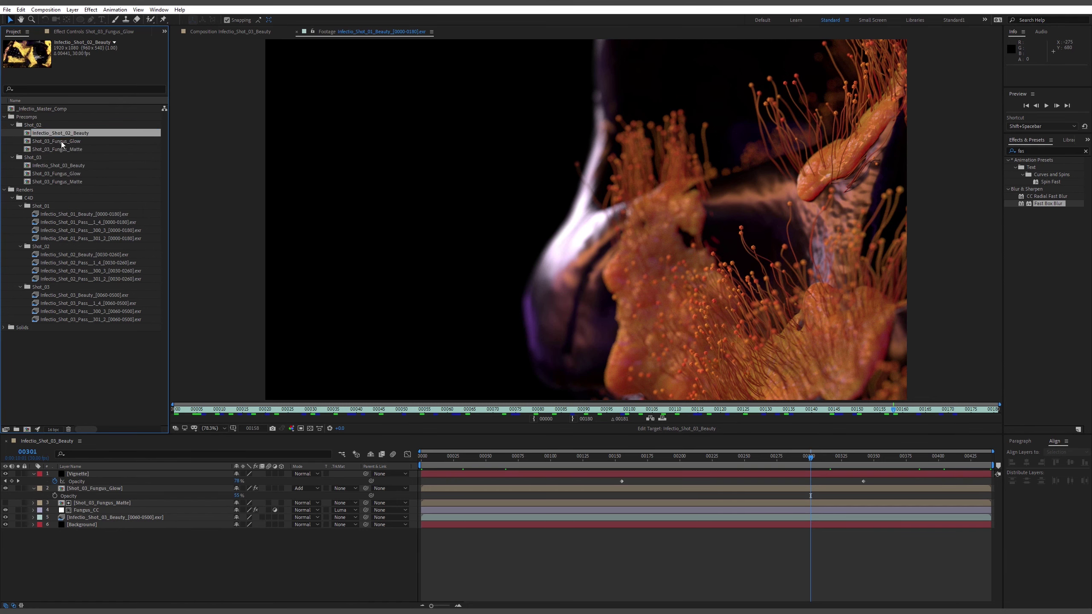
# Rename the glow comp in the Shot_02 precomps folder as Shot_02_Fungus_Glow.
pyautogui.rightClick(62, 140)
pyautogui.click(85, 277)
pyautogui.click(50, 142)
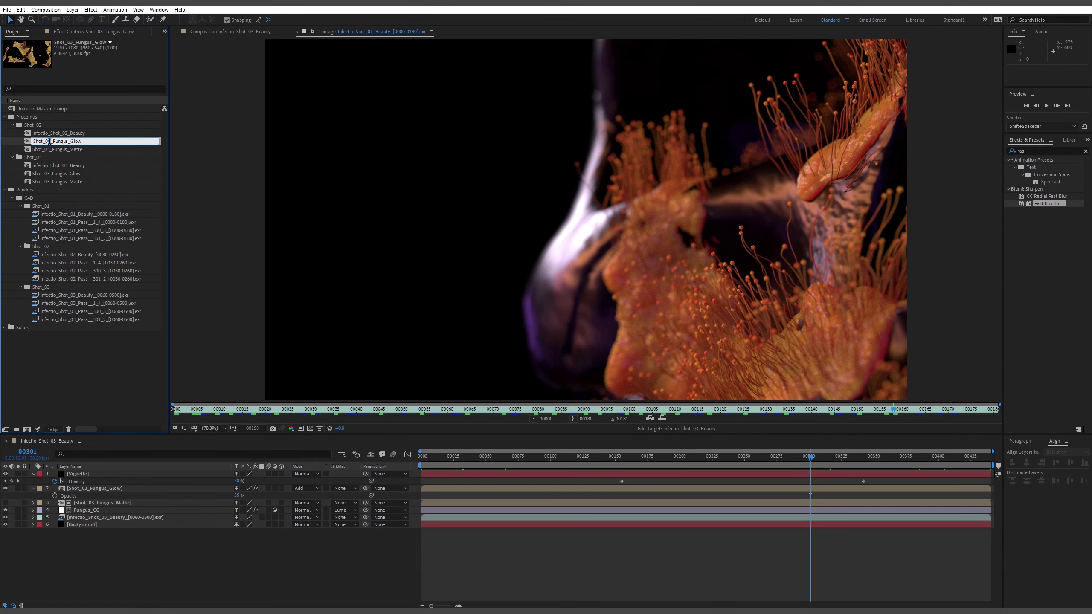
pyautogui.write('2')
pyautogui.press('Return')
# Rename the matte comp in the Shot_02 precomps folder as Shot_02_Fungus_Matte.
pyautogui.rightClick(52, 149)
pyautogui.click(87, 286)
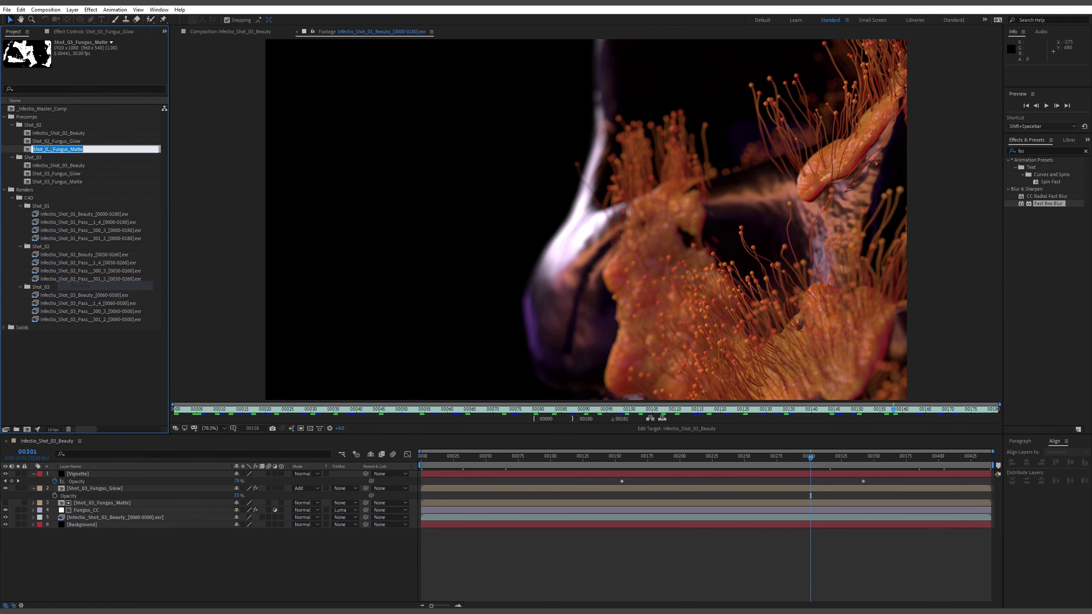
pyautogui.click(48, 149)
pyautogui.write('2')
pyautogui.press('Return')
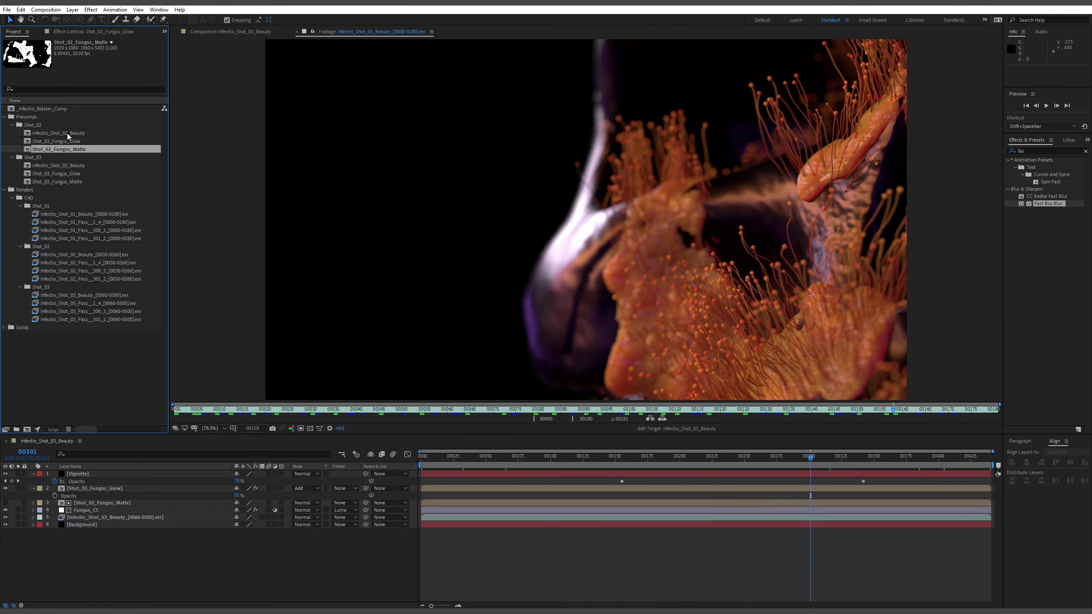
# Open the Infectio_Shot_02_Beauty comp and delete its Vignette layer.
pyautogui.click(67, 133)
pyautogui.doubleClick(70, 136)
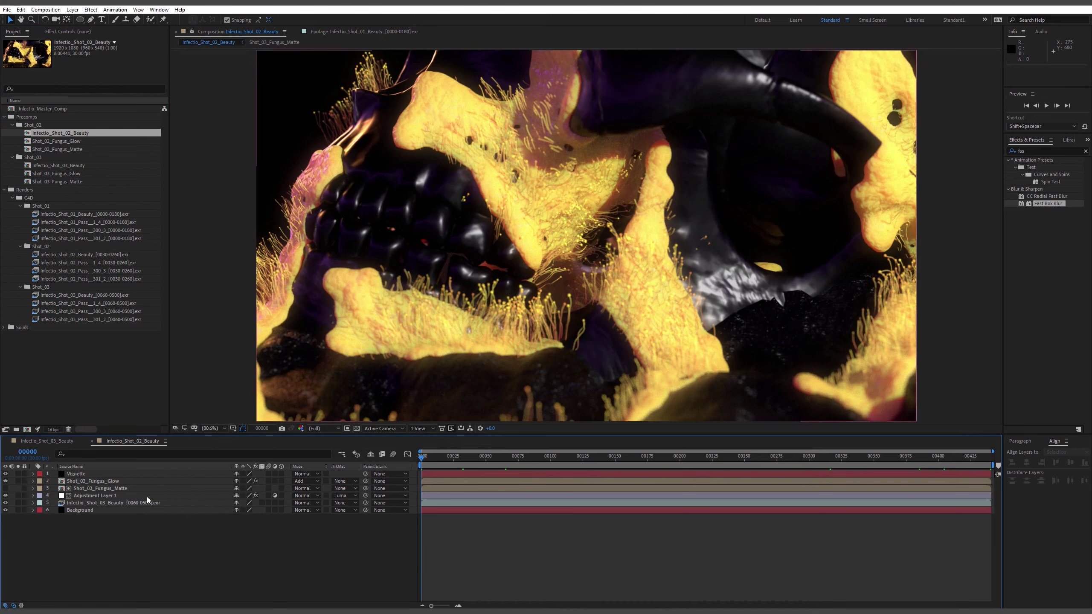
pyautogui.click(108, 481)
pyautogui.click(108, 488)
pyautogui.click(108, 482)
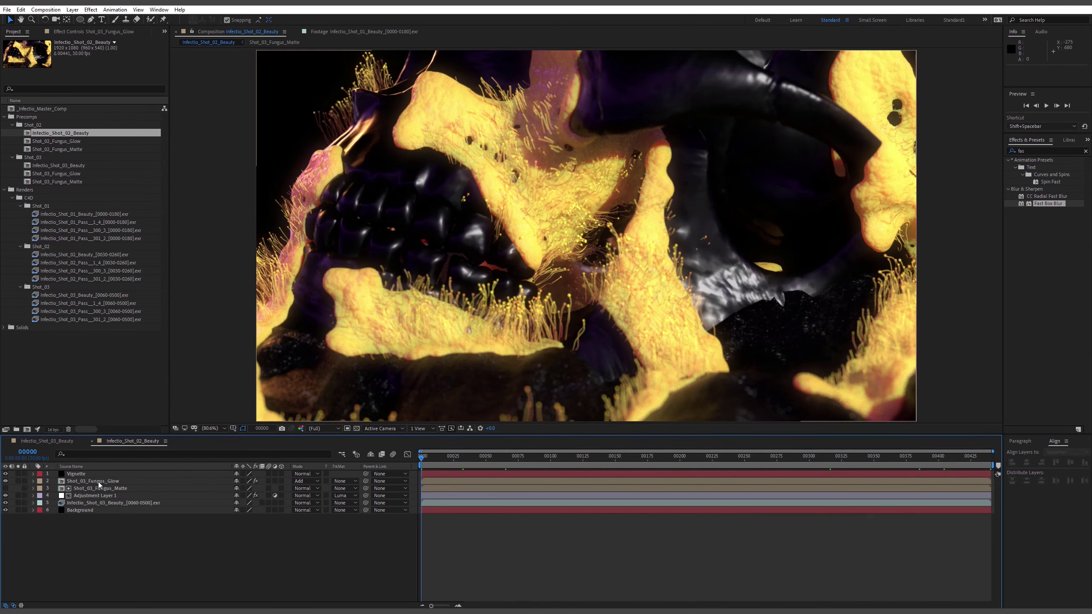
pyautogui.click(99, 482)
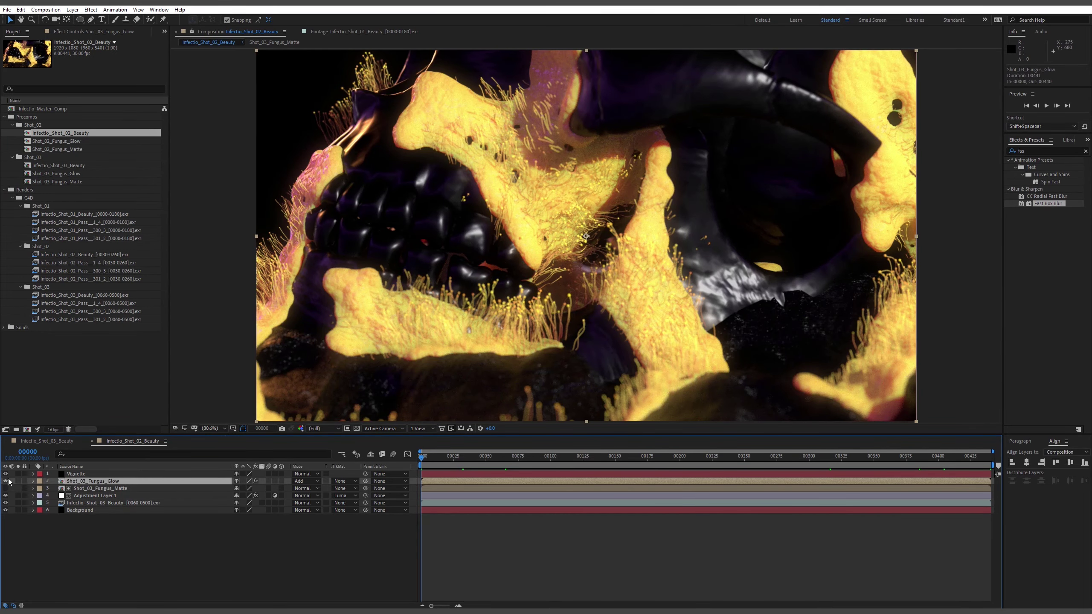
pyautogui.click(76, 474)
pyautogui.press('Delete')
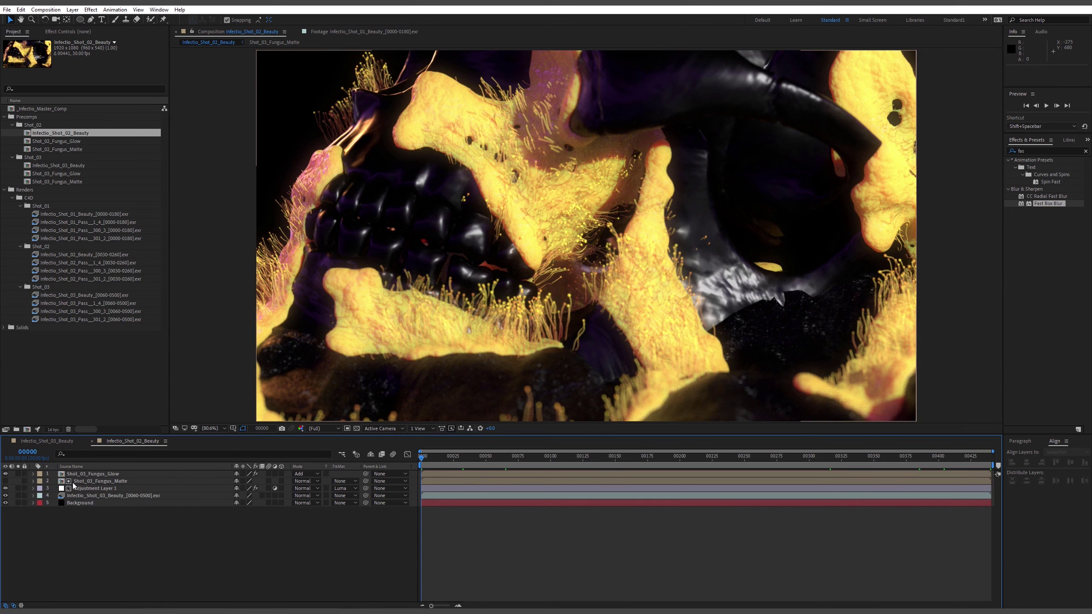
# Replace the comp's Shot_03 glow, matte and beauty layer sources with Shot_02_Fungus_Glow, Shot_02_Fungus_Matte and Infectio_Shot_02_Beauty_[0030-0260].exr.
pyautogui.click(88, 475)
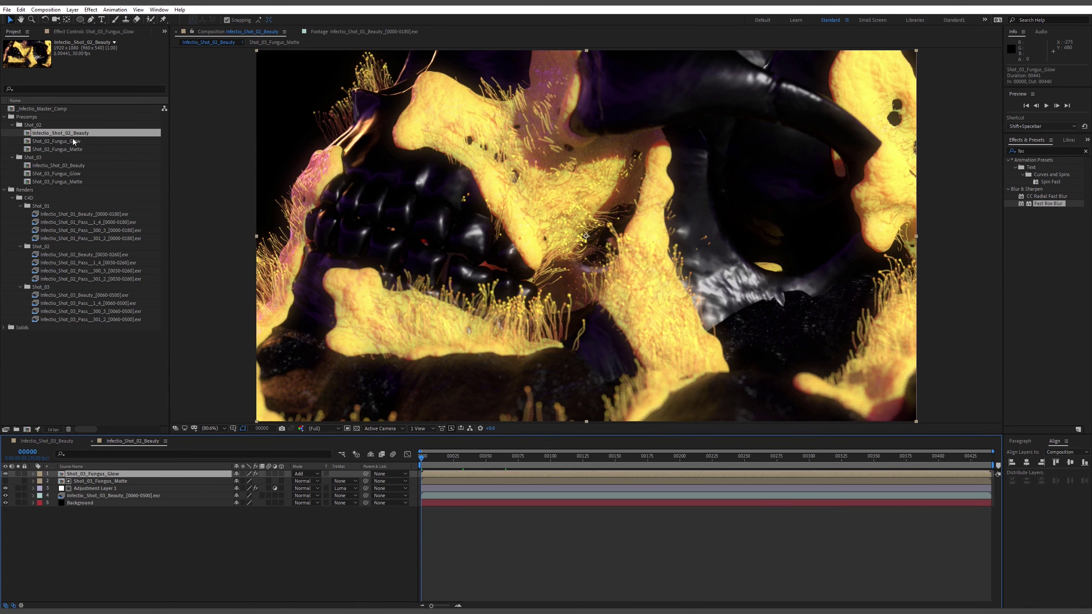
pyautogui.moveTo(72, 144); pyautogui.dragTo(113, 533)
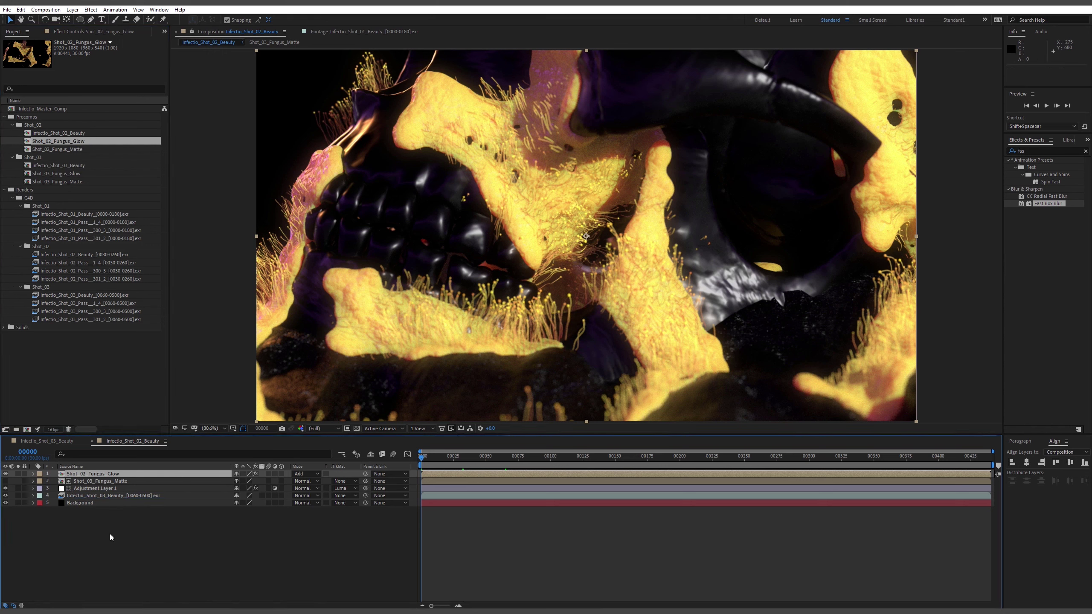
pyautogui.click(103, 482)
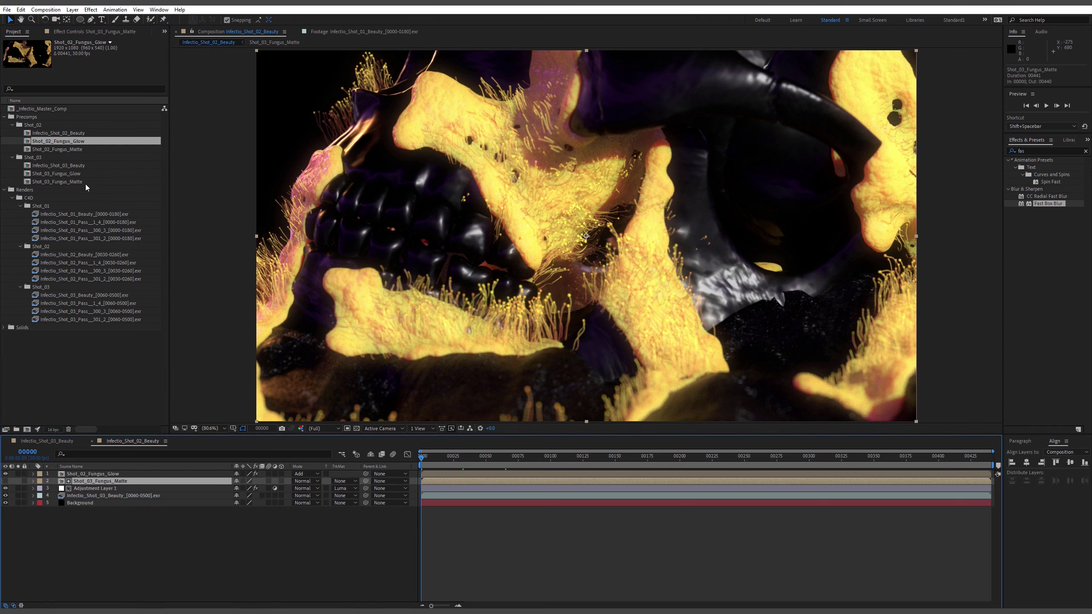
pyautogui.moveTo(67, 149); pyautogui.dragTo(107, 482)
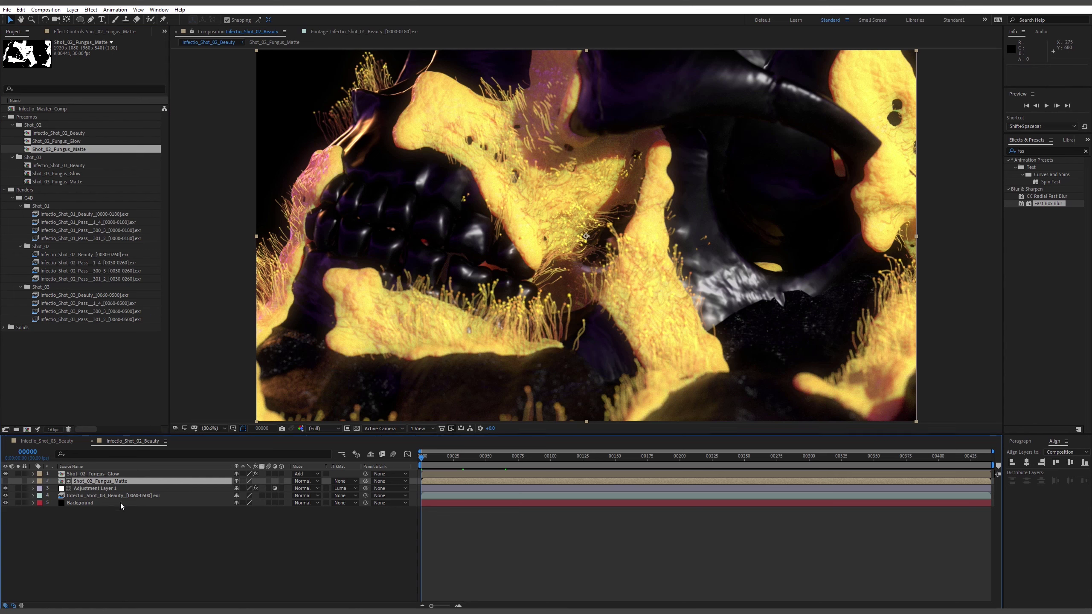
pyautogui.click(103, 498)
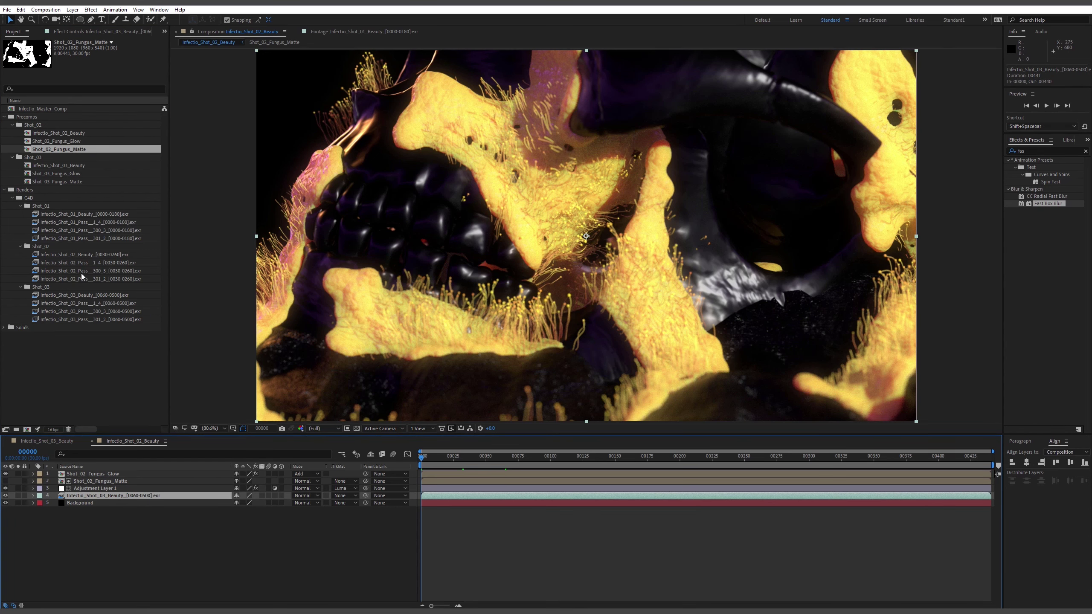
pyautogui.moveTo(90, 254); pyautogui.dragTo(122, 496)
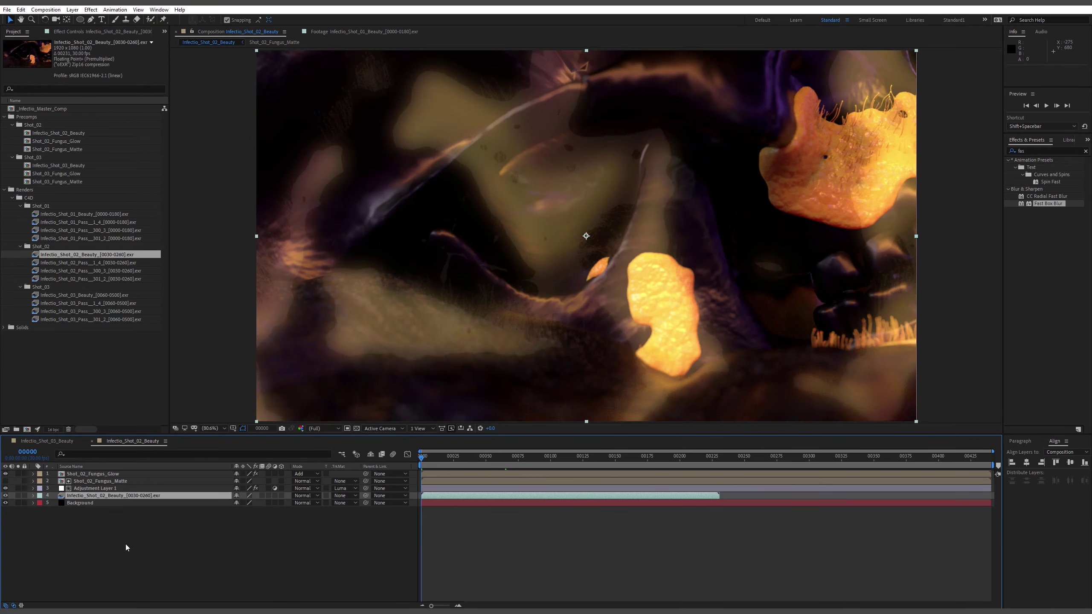
# In the Shot_02_Fungus_Glow comp, replace the layer sources with Shot_02_Fungus_Matte and Infectio_Shot_02_Beauty_[0030-0260].exr, and check the result at frame 110.
pyautogui.doubleClick(94, 475)
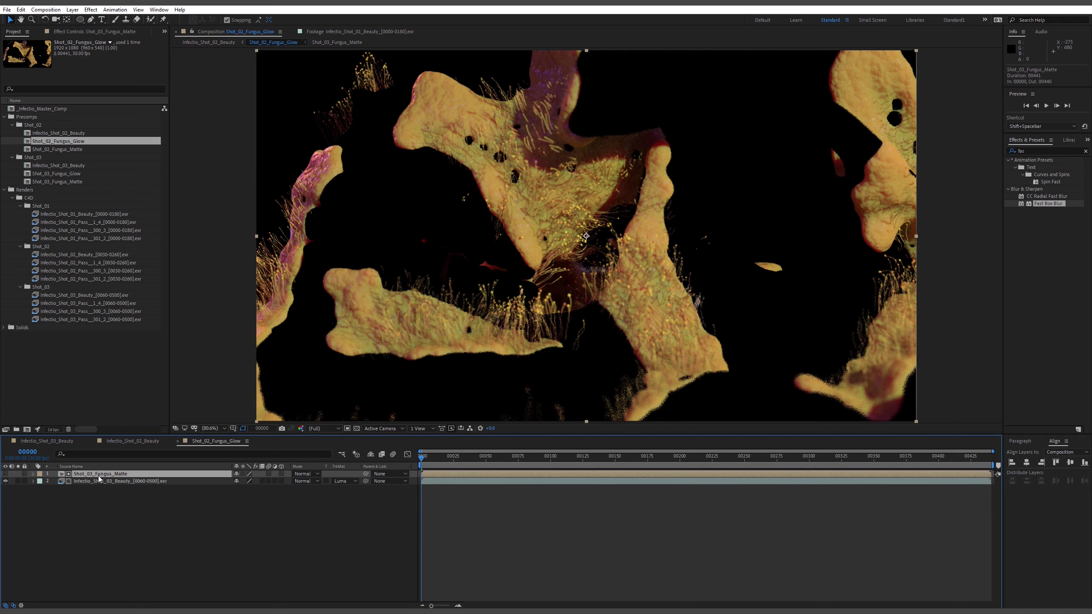
pyautogui.click(106, 467)
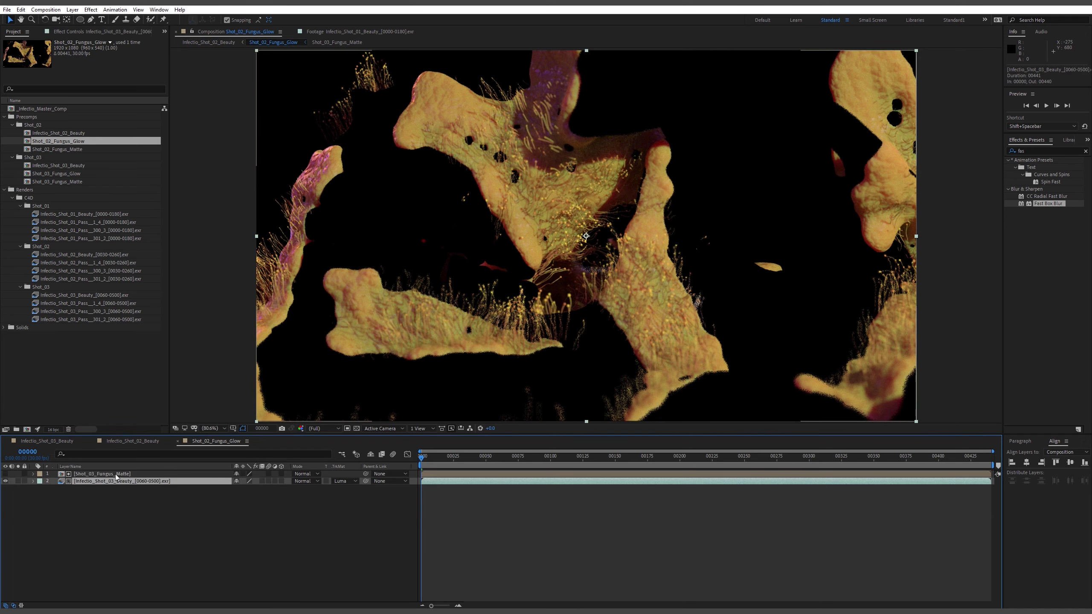
pyautogui.moveTo(70, 150); pyautogui.dragTo(110, 475)
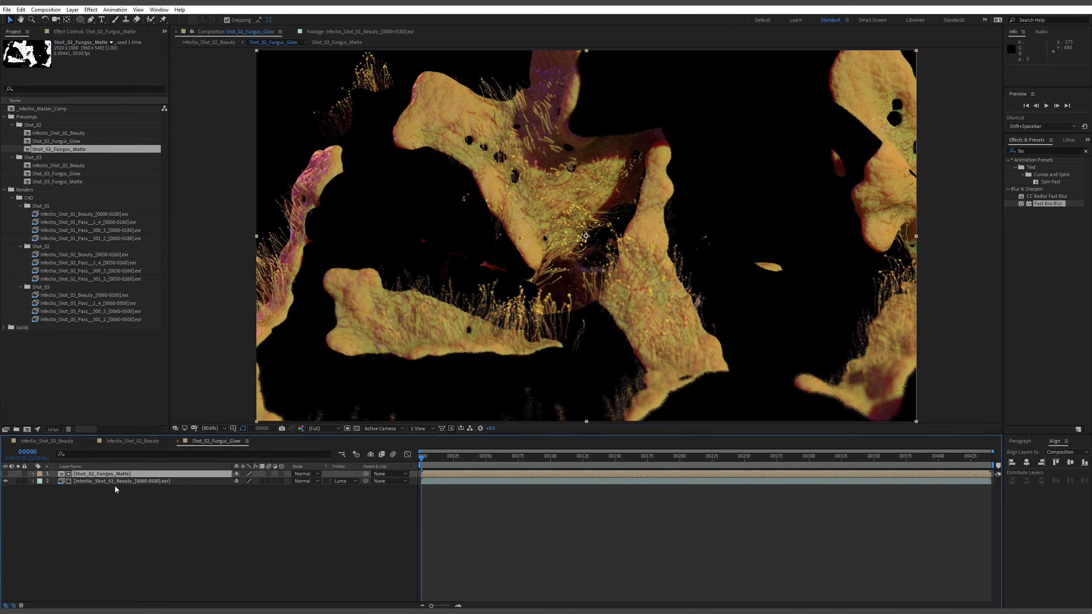
pyautogui.click(116, 482)
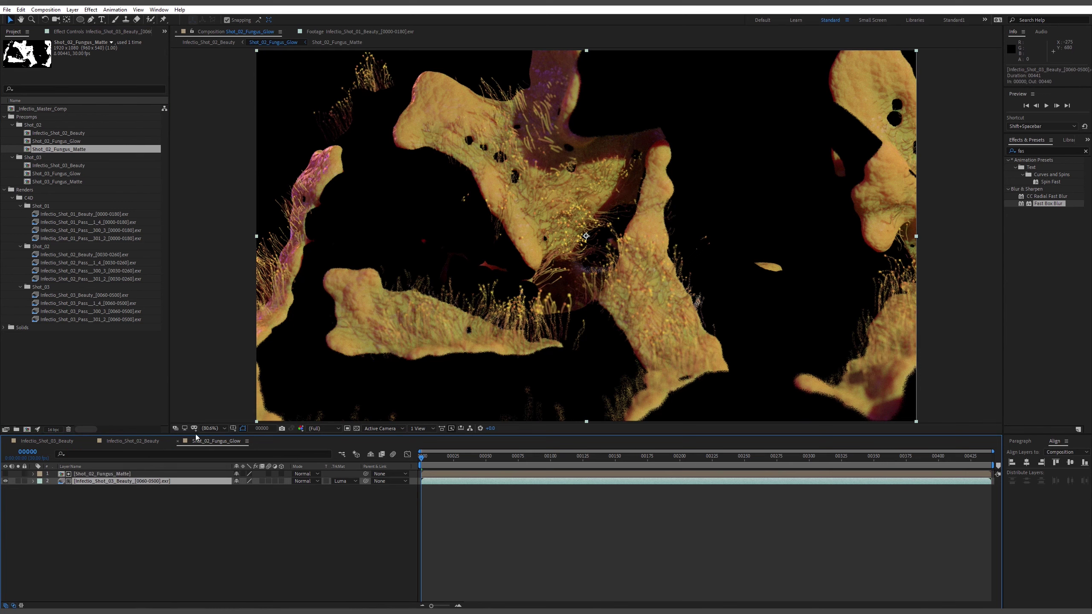
pyautogui.click(83, 297)
pyautogui.moveTo(87, 255); pyautogui.dragTo(115, 508)
pyautogui.moveTo(442, 455); pyautogui.dragTo(563, 455)
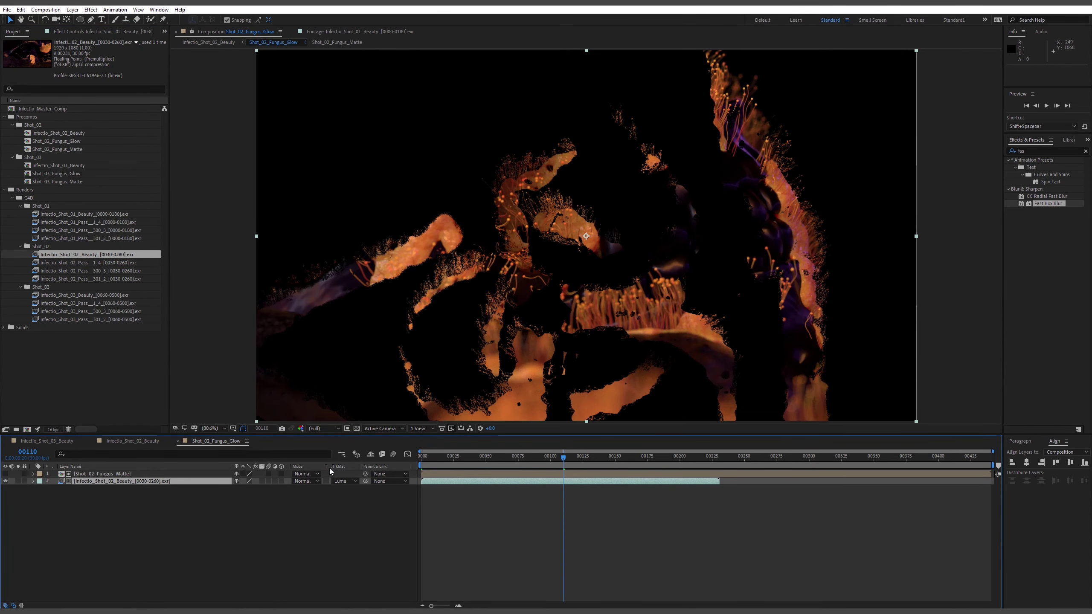
# In the Shot_02_Fungus_Matte comp, replace the two pass layers' sources with the Shot_02 passes 300_3 and 301_2.
pyautogui.doubleClick(112, 474)
pyautogui.click(135, 466)
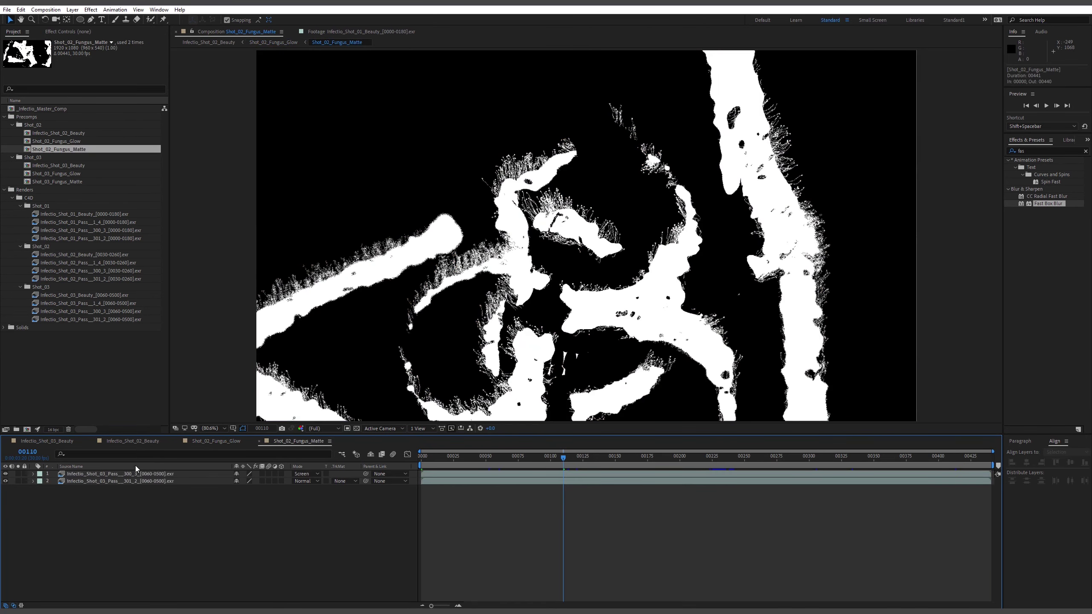
pyautogui.click(132, 474)
pyautogui.click(131, 481)
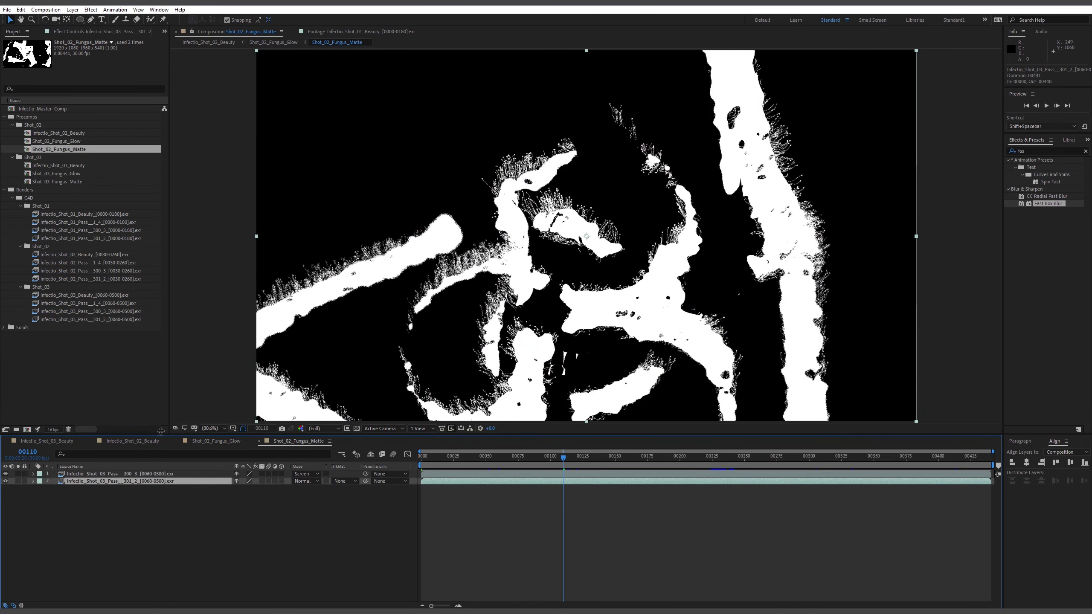
pyautogui.click(143, 518)
pyautogui.click(160, 474)
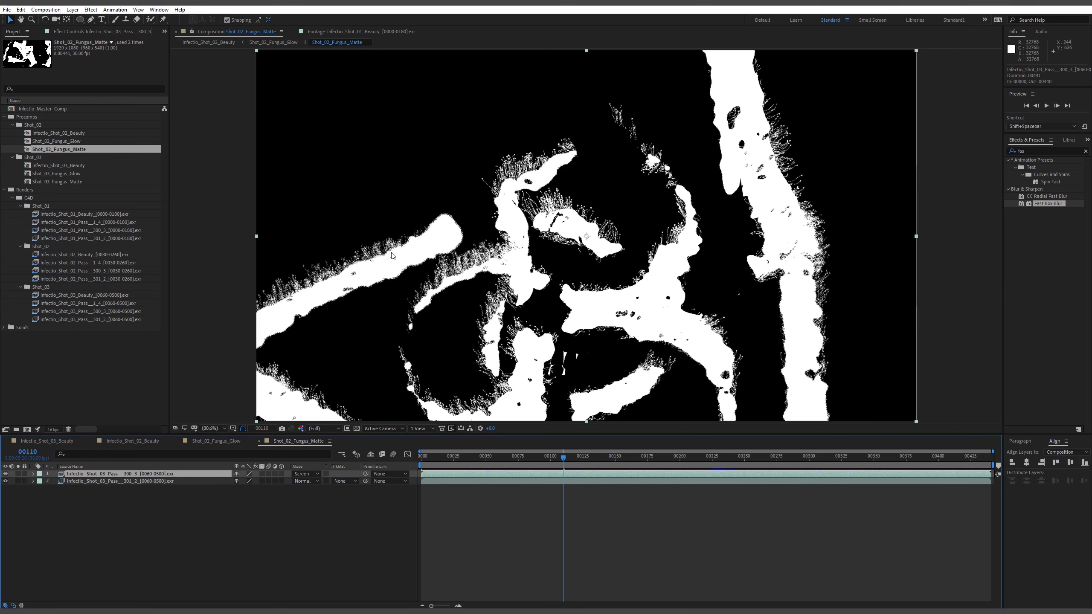
pyautogui.click(106, 271)
pyautogui.hotkey('ctrl', 'alt', '/')
pyautogui.click(135, 482)
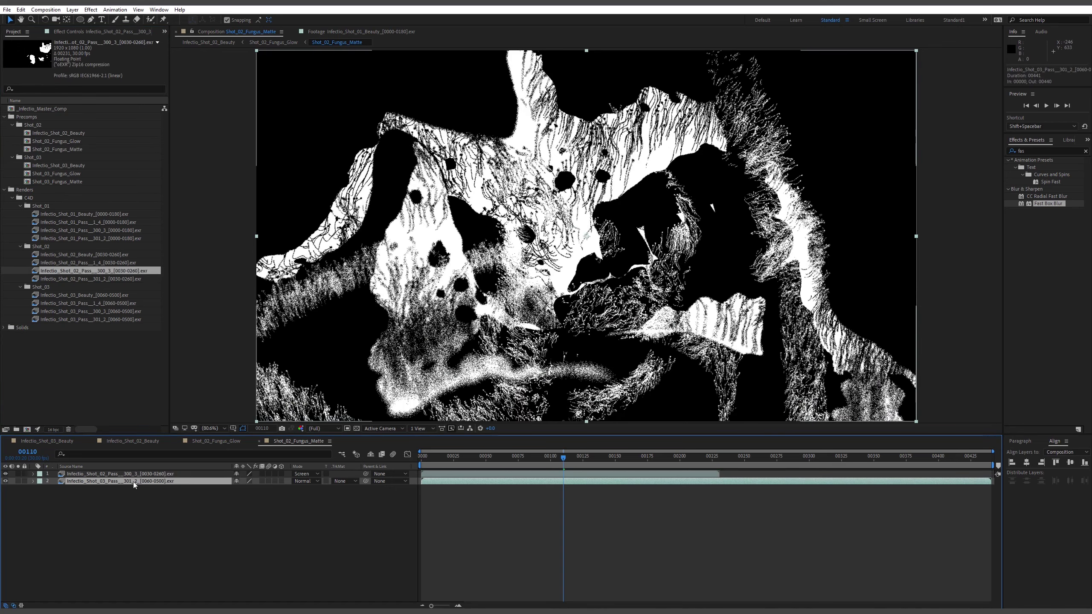
pyautogui.click(107, 279)
pyautogui.hotkey('ctrl', 'alt', '/')
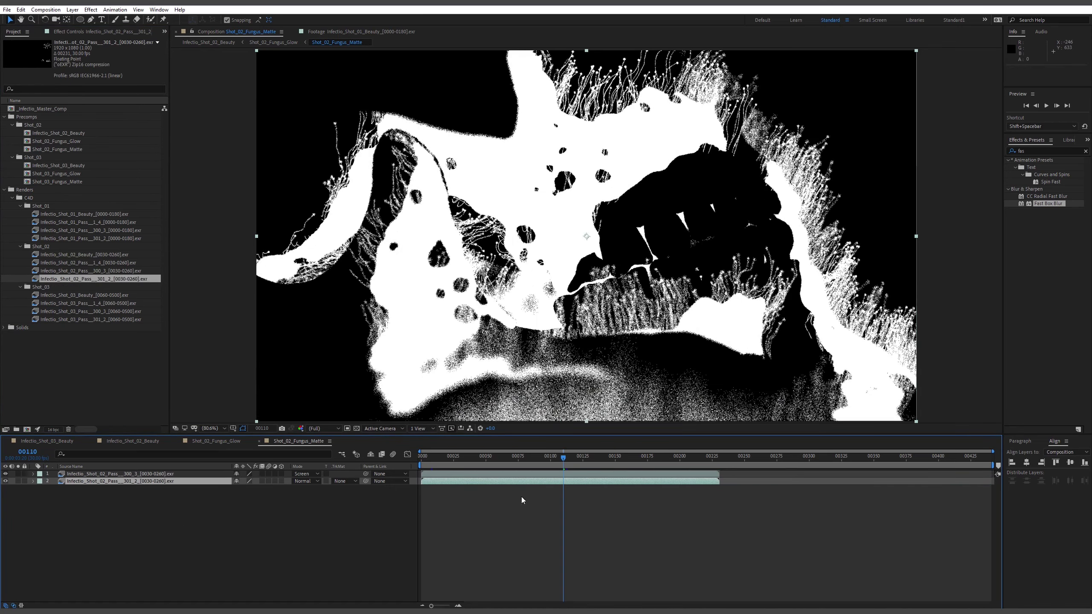
# End the Shot_02_Fungus_Matte work area at frame 230, where the footage ends, and trim the comp to it.
pyautogui.moveTo(583, 465); pyautogui.dragTo(709, 469)
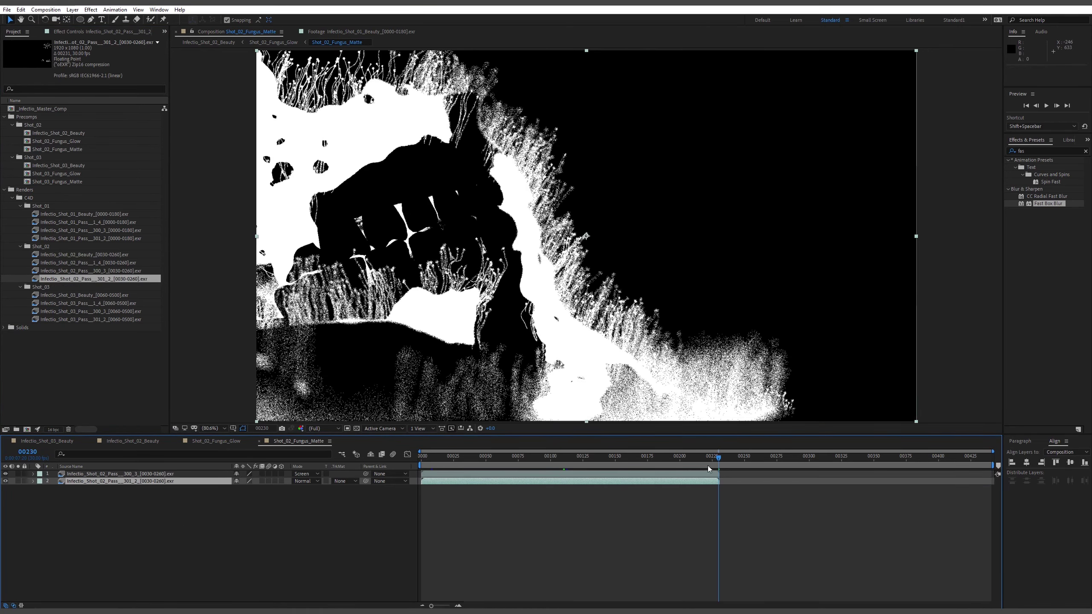
pyautogui.press('n')
pyautogui.rightClick(707, 466)
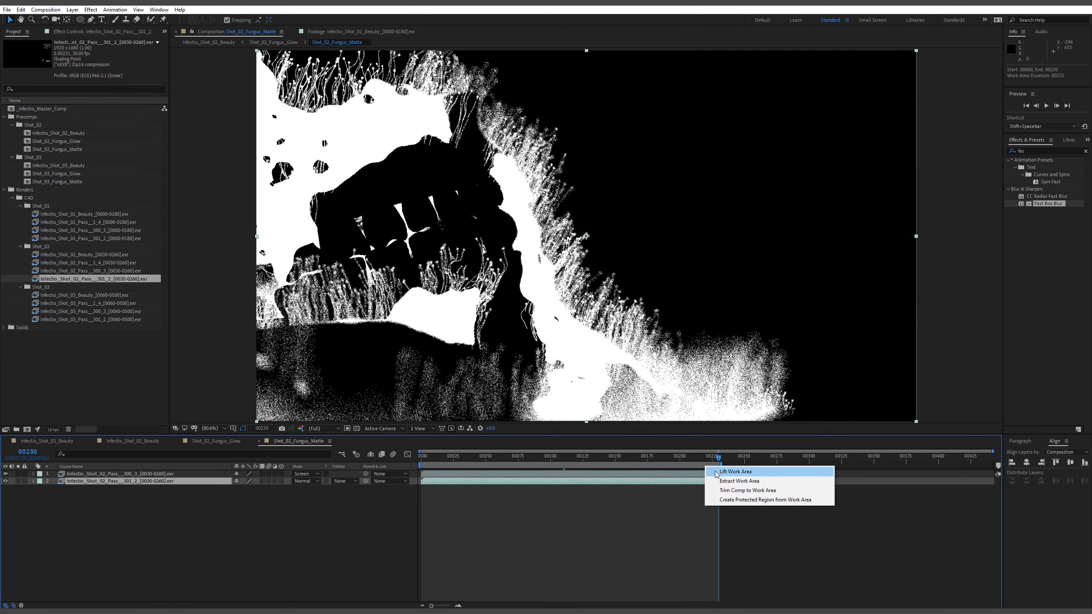
pyautogui.click(747, 490)
pyautogui.press('Tab')
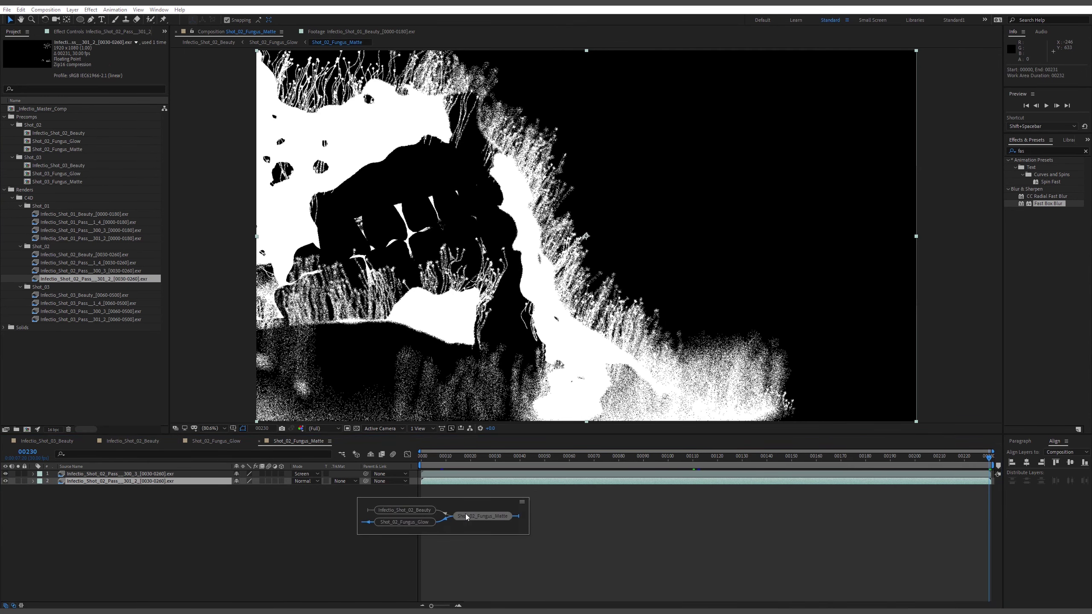
# End the Infectio_Shot_02_Beauty work area at frame 230, trim the comp to it, and check the composite at several frames up to 210.
pyautogui.click(420, 510)
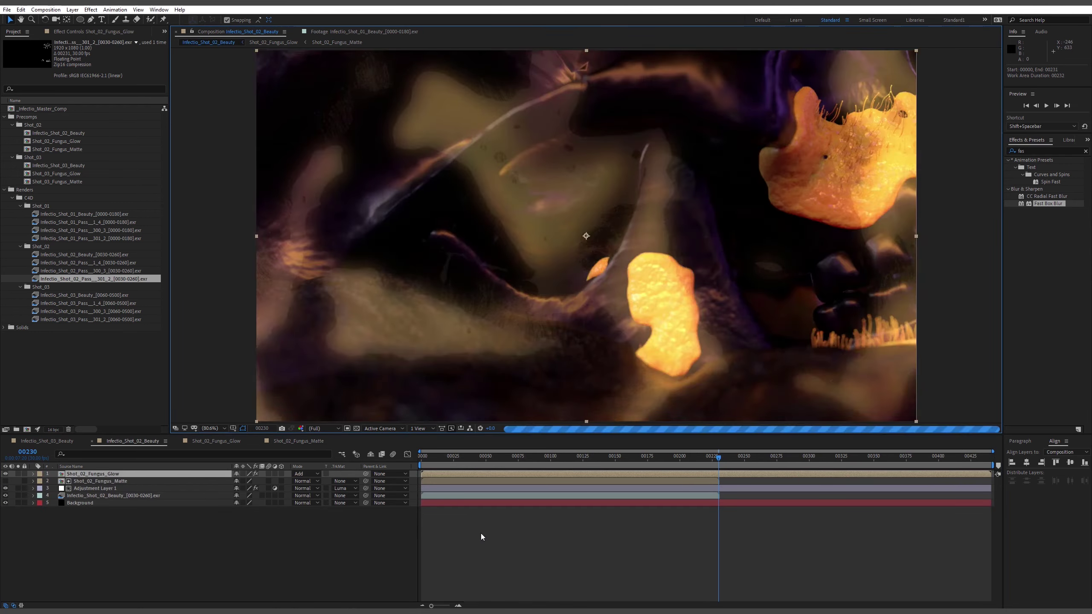
pyautogui.press('n')
pyautogui.rightClick(703, 468)
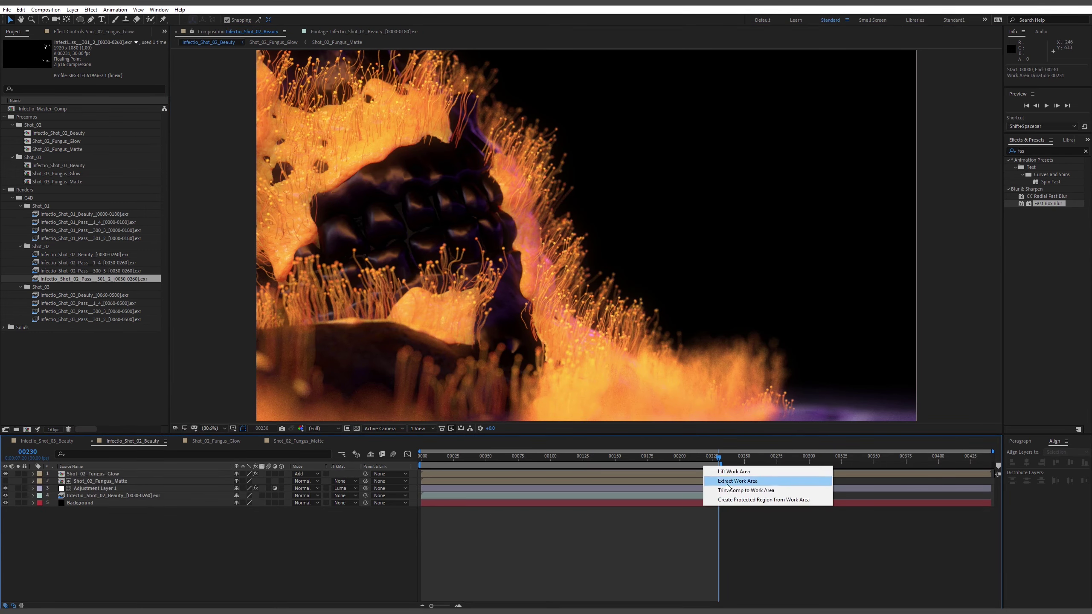
pyautogui.click(735, 492)
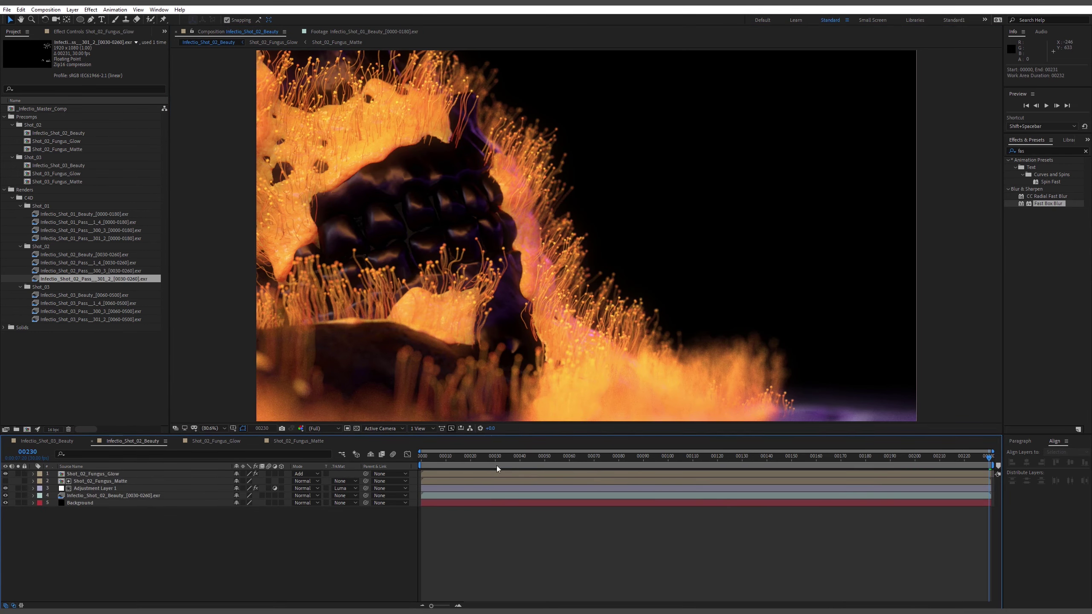
pyautogui.moveTo(496, 466); pyautogui.dragTo(681, 475)
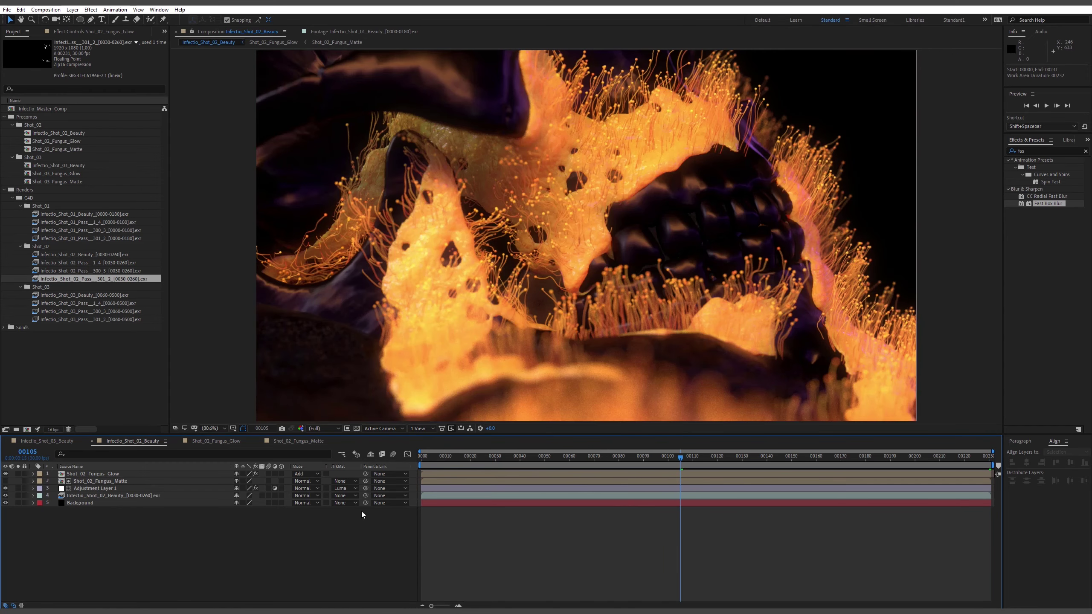
pyautogui.click(793, 455)
pyautogui.click(893, 457)
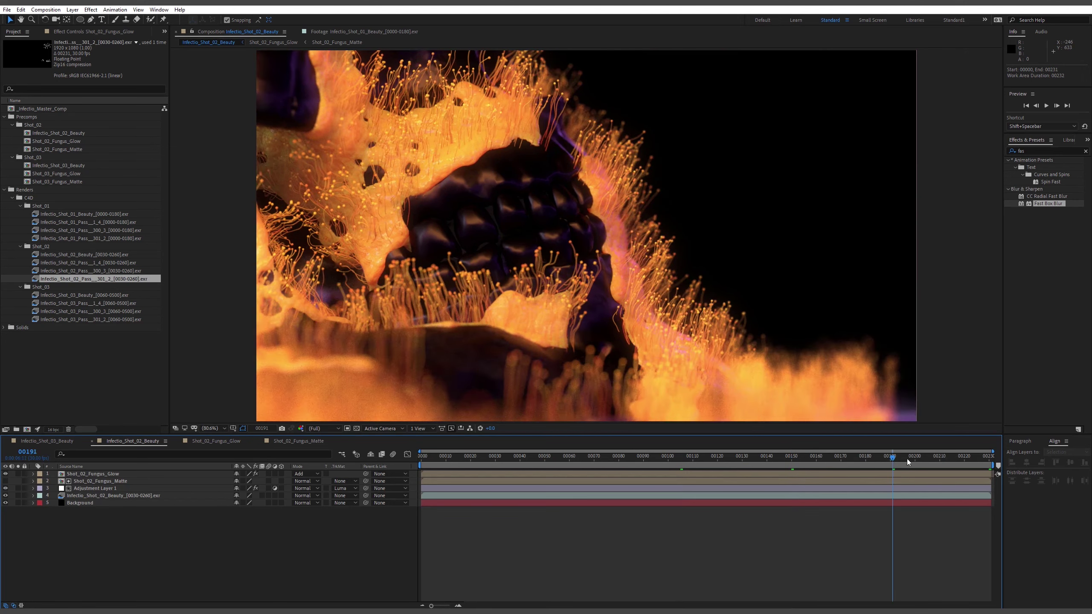
pyautogui.moveTo(927, 457); pyautogui.dragTo(939, 457)
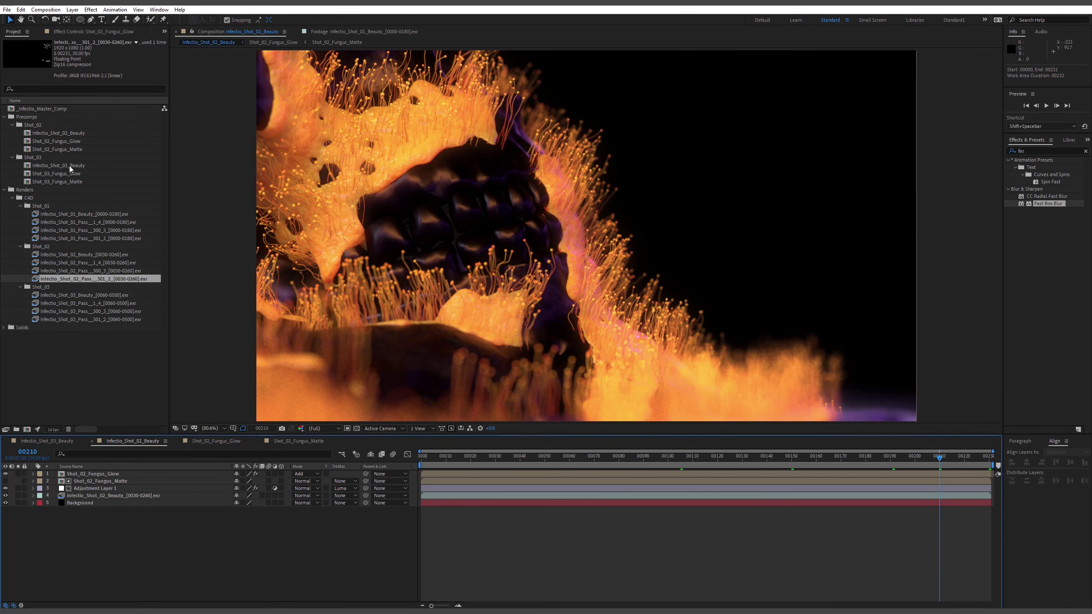
# Add Infectio_Shot_03_Beauty to _Infectio_Master_Comp starting at frame 0 and enable time remapping on the layer.
pyautogui.doubleClick(58, 109)
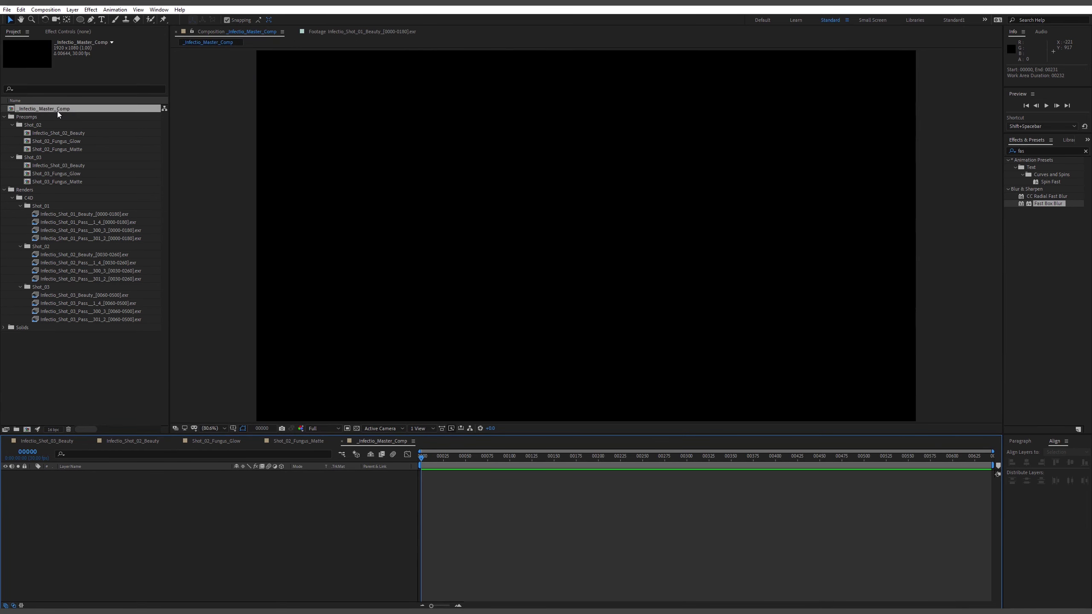
pyautogui.moveTo(69, 164); pyautogui.dragTo(619, 465)
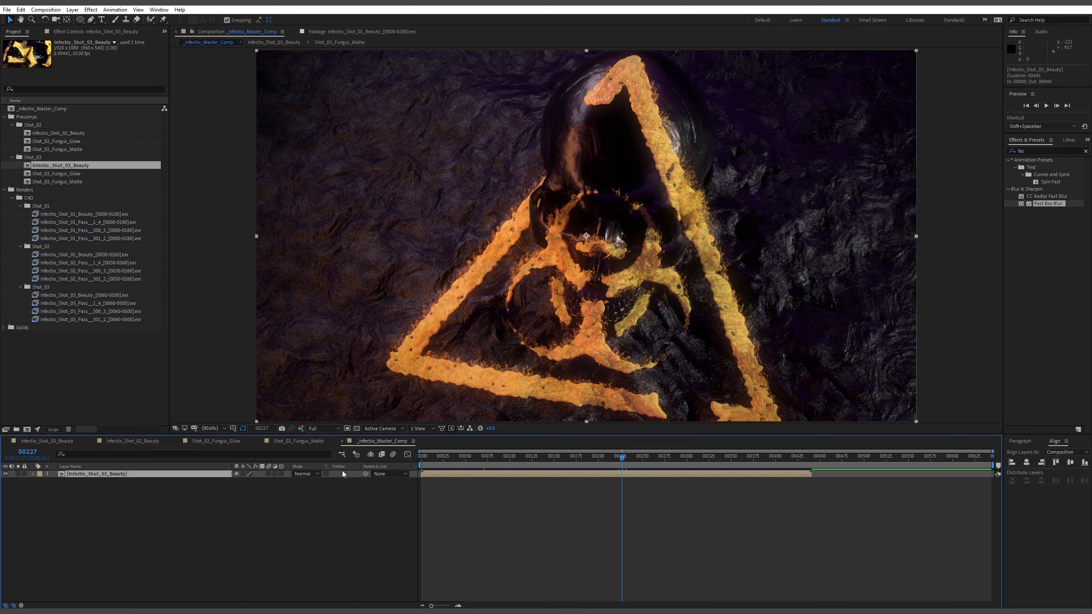
pyautogui.rightClick(210, 476)
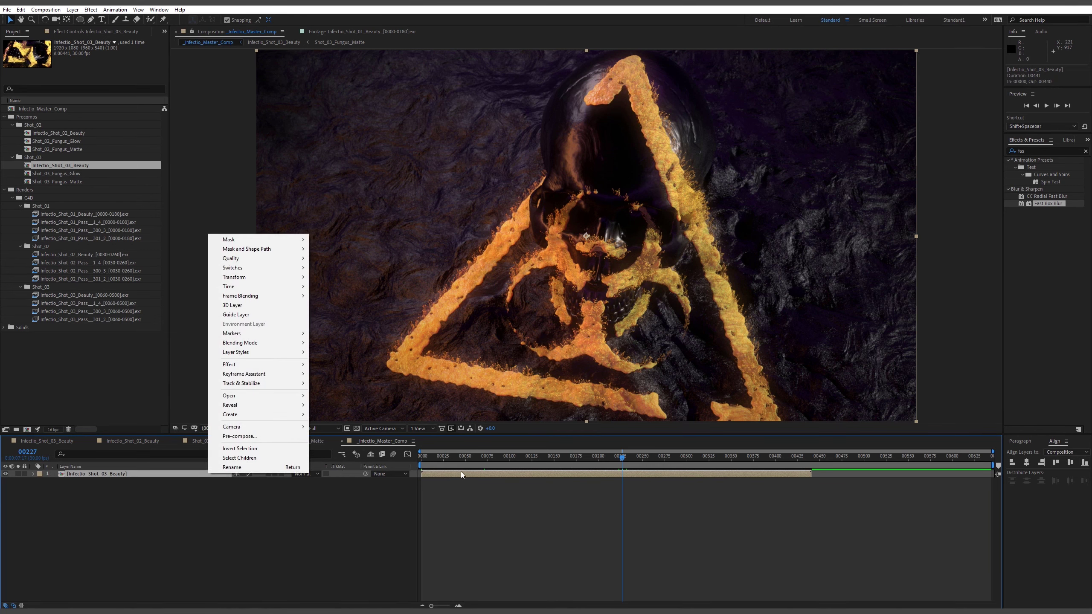
pyautogui.rightClick(462, 234)
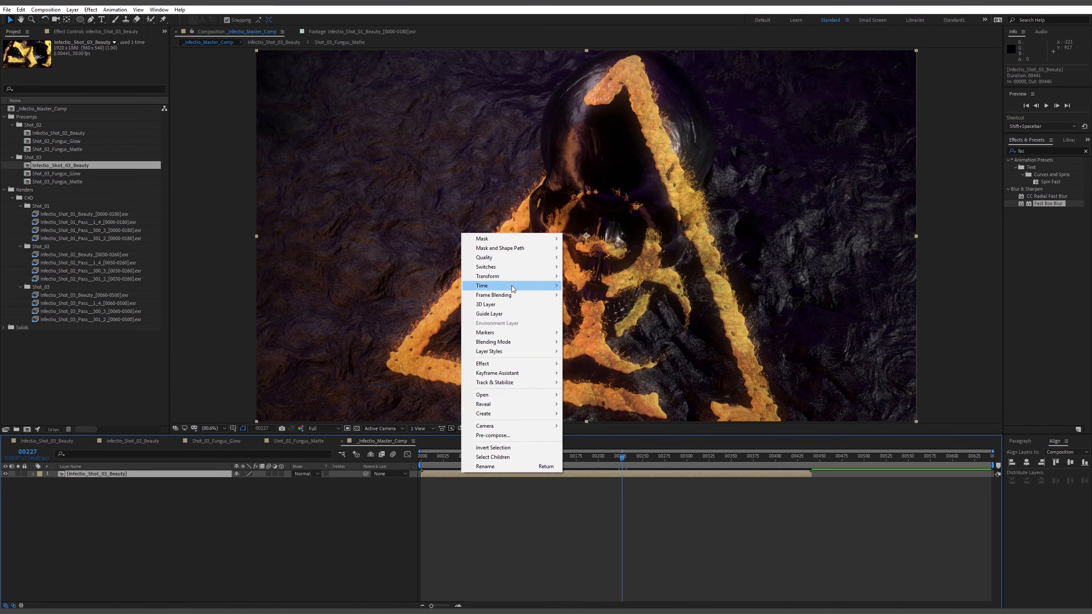
pyautogui.moveTo(525, 287)
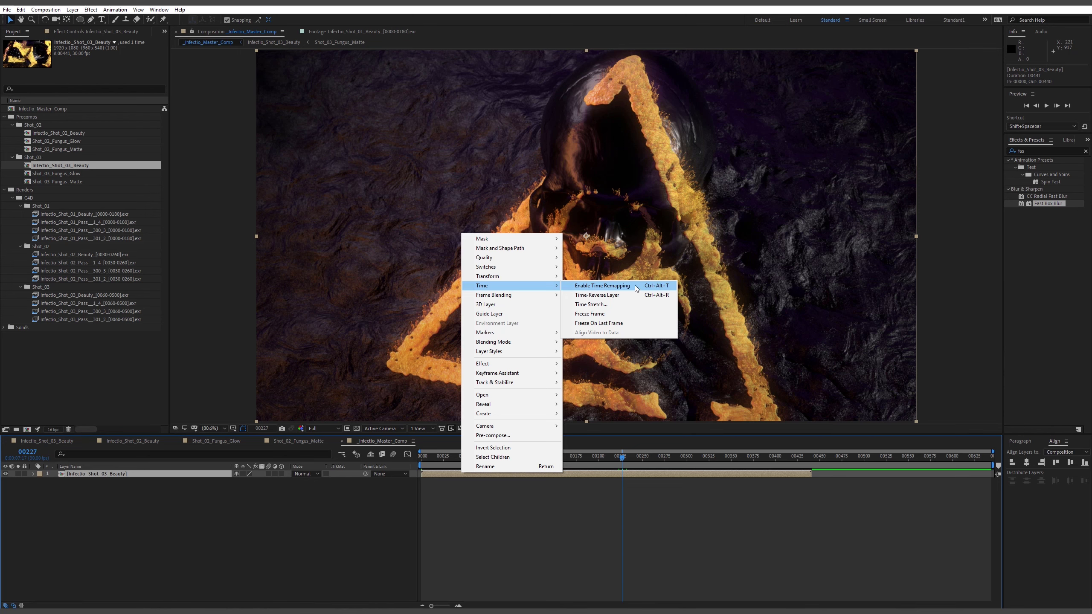
pyautogui.click(602, 286)
pyautogui.moveTo(626, 458); pyautogui.dragTo(450, 482)
pyautogui.click(90, 482)
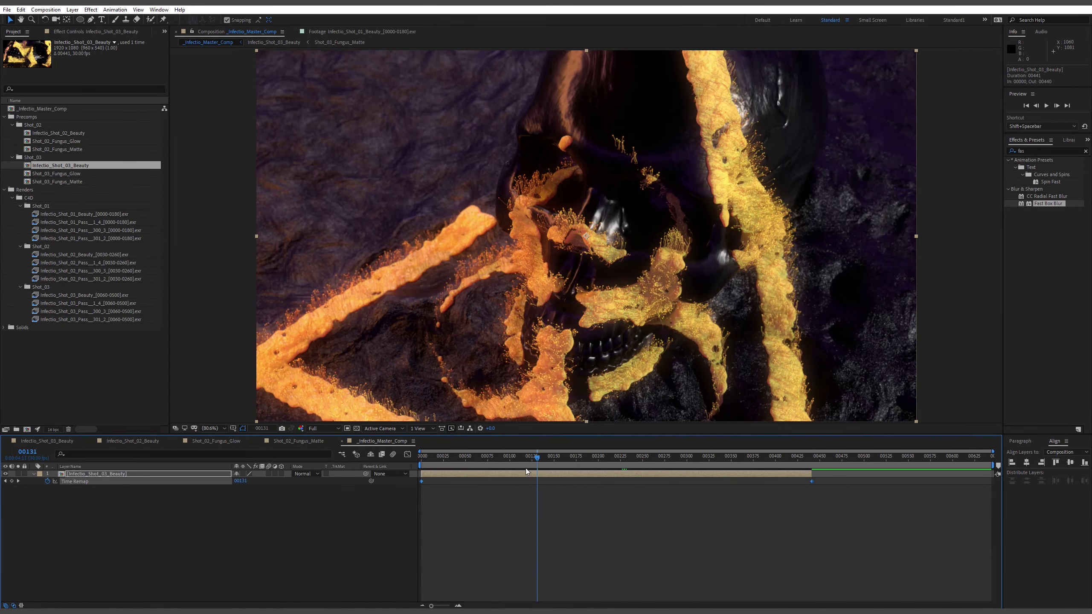
# Add Time Remap keyframes to the Infectio_Shot_03_Beauty layer at frames 70 and 225.
pyautogui.moveTo(535, 461); pyautogui.dragTo(481, 465)
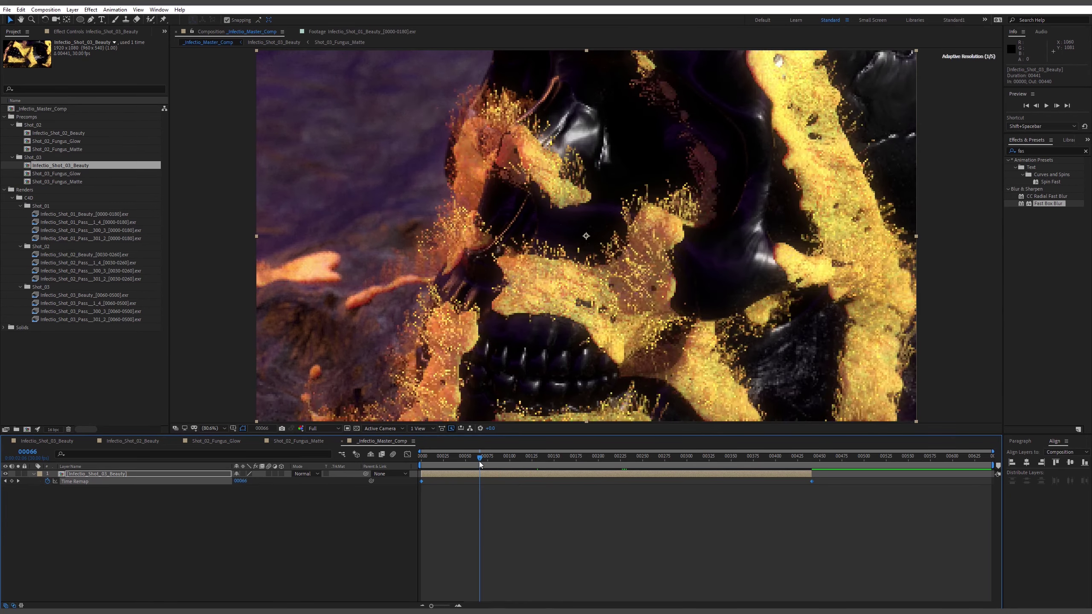
pyautogui.moveTo(481, 462); pyautogui.dragTo(486, 462)
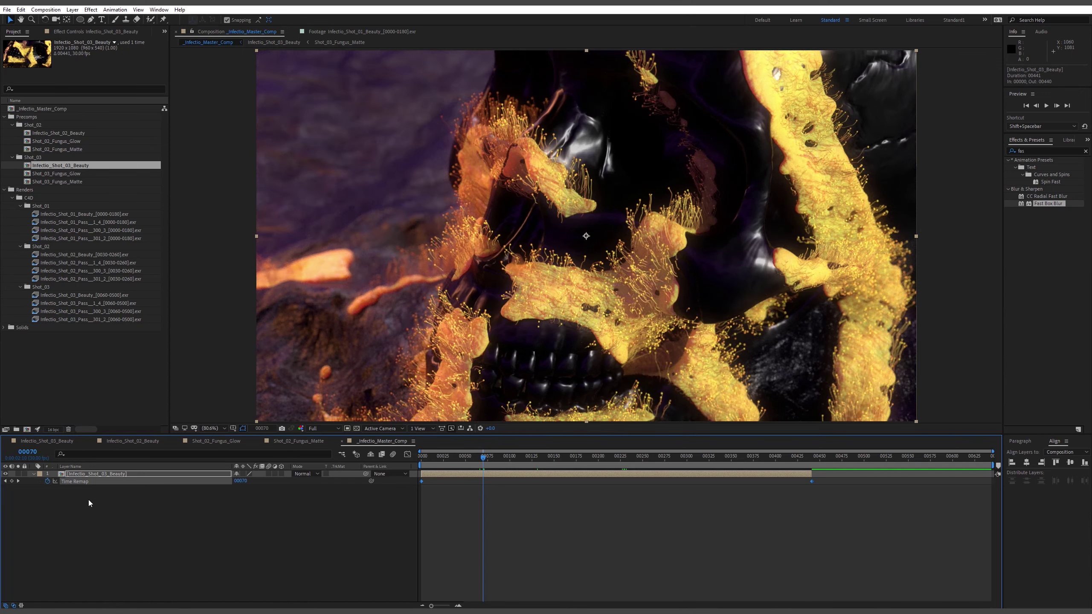
pyautogui.click(12, 481)
pyautogui.moveTo(484, 457); pyautogui.dragTo(483, 491)
pyautogui.moveTo(483, 490); pyautogui.dragTo(621, 494)
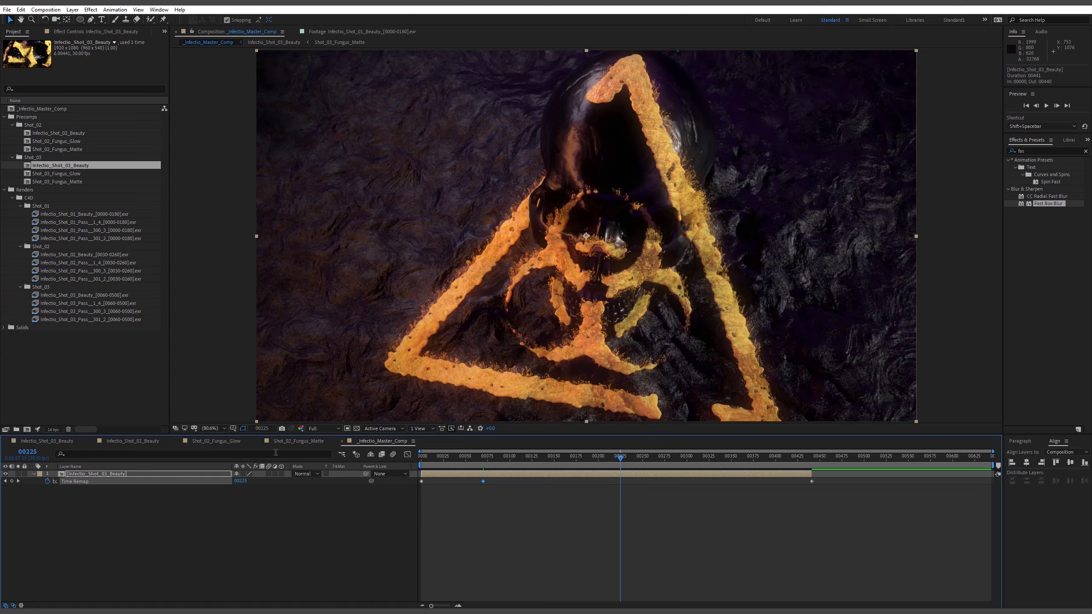
pyautogui.click(12, 481)
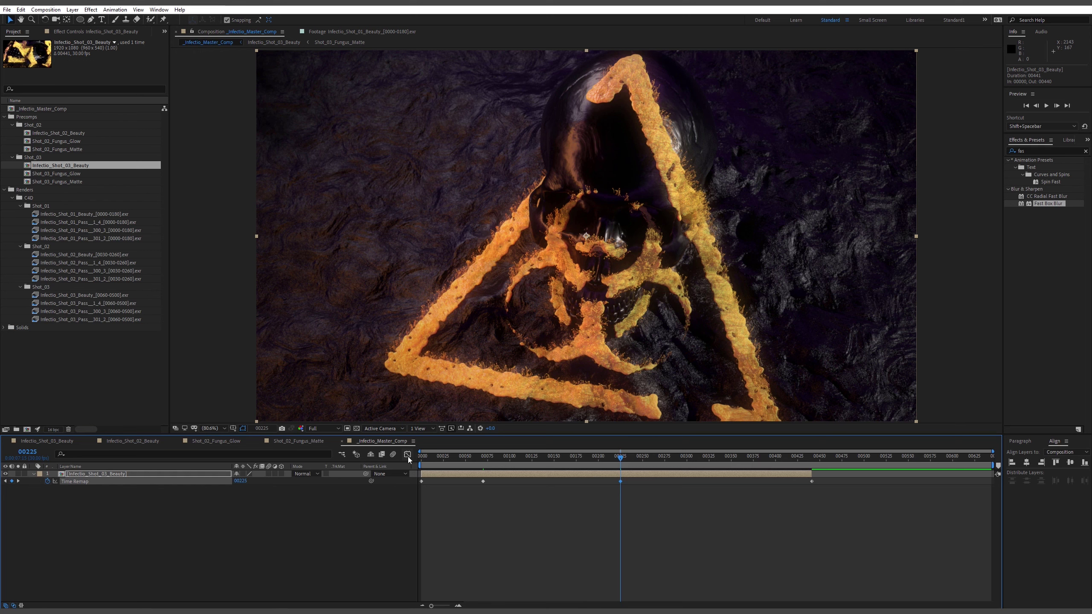
# Show the Time Remap curve as a graph, select its last two keyframes and set the current time to frame 98.
pyautogui.click(407, 455)
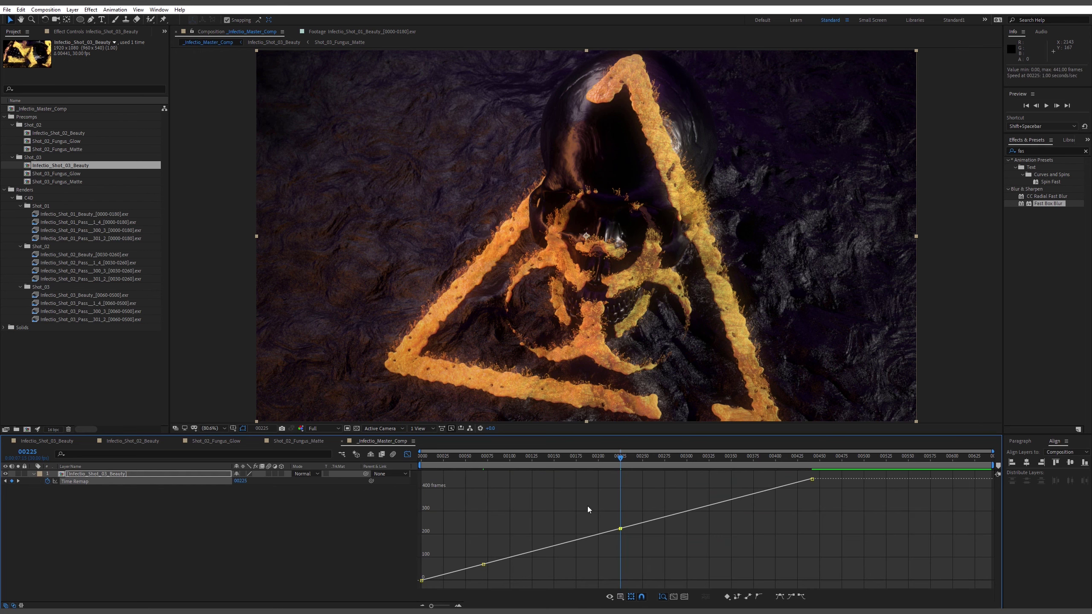
pyautogui.moveTo(845, 552); pyautogui.dragTo(511, 465)
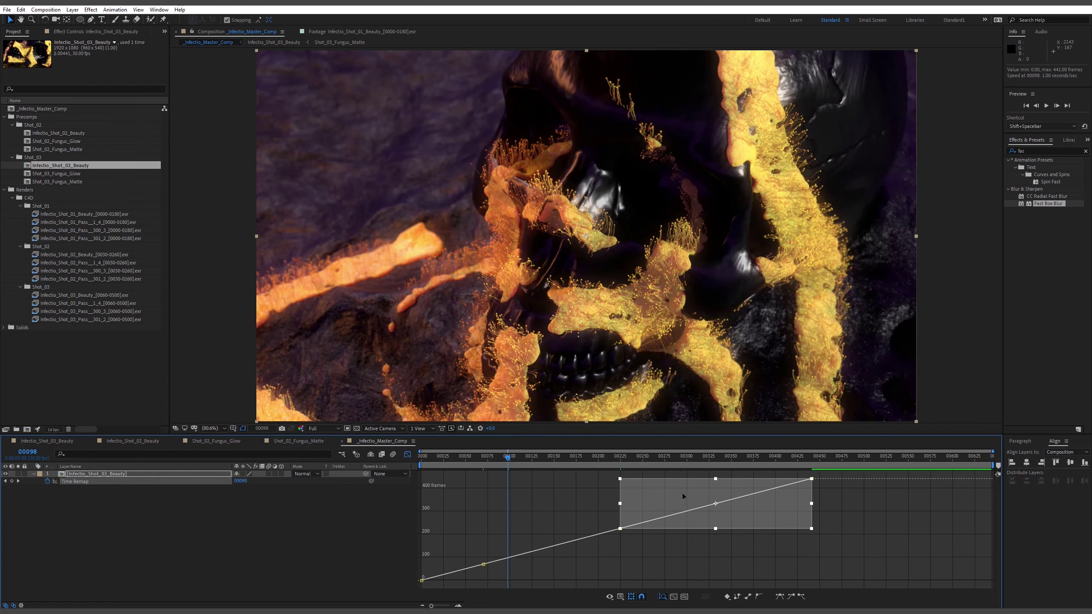
pyautogui.moveTo(684, 497); pyautogui.dragTo(556, 506)
pyautogui.moveTo(556, 506); pyautogui.dragTo(556, 506)
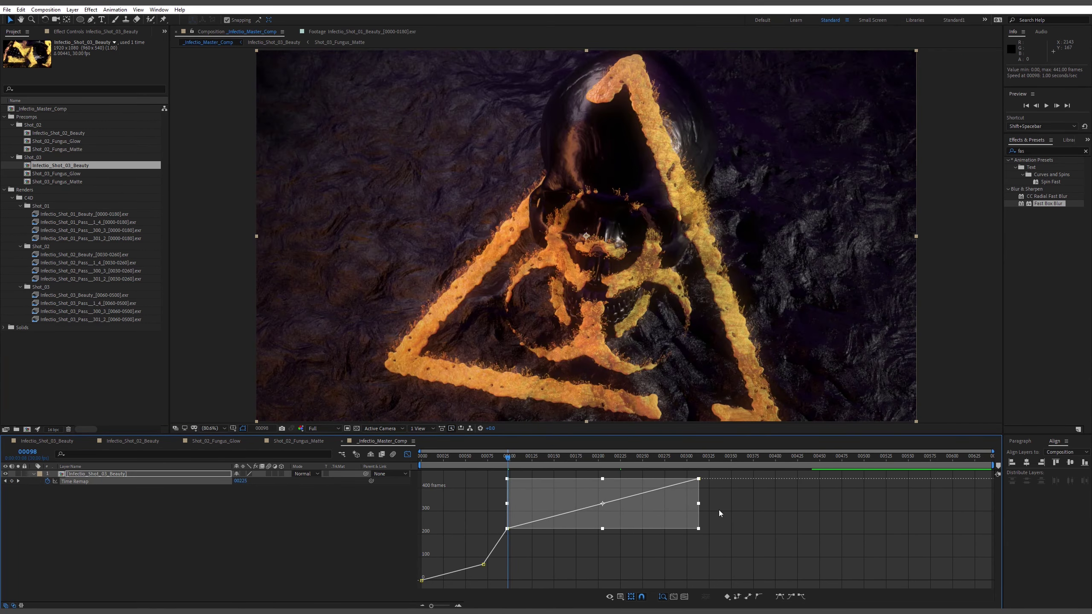
pyautogui.scroll(5, 500, 527)
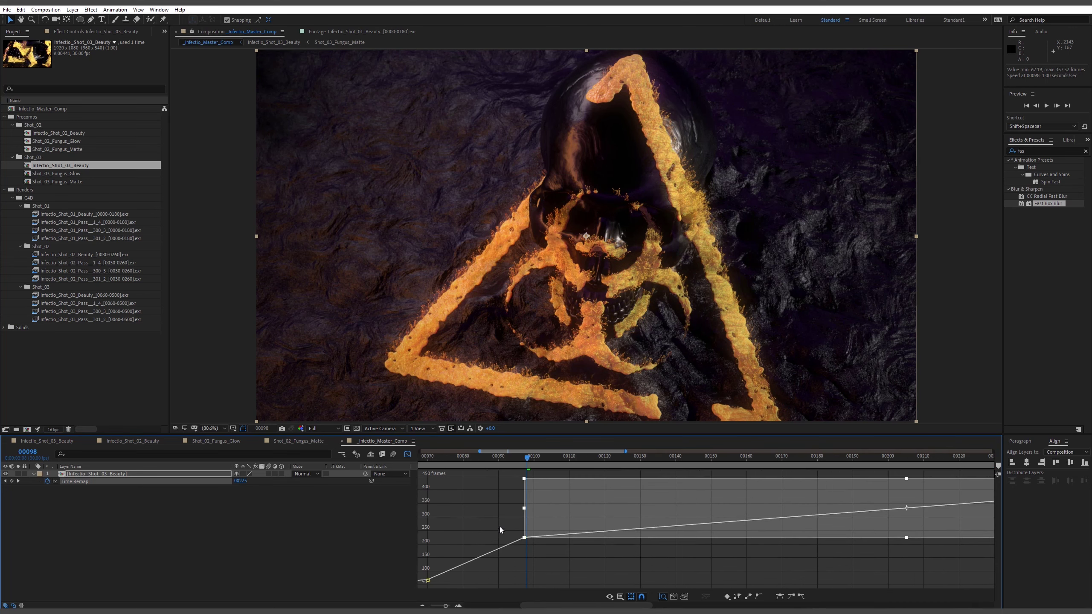
pyautogui.scroll(-2, 553, 562)
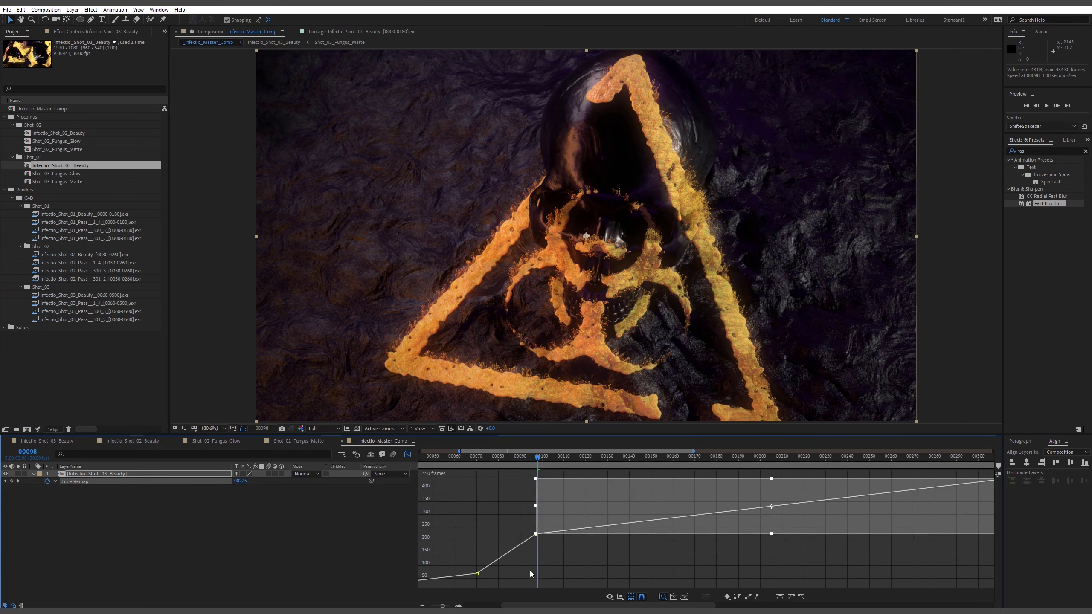
pyautogui.click(560, 561)
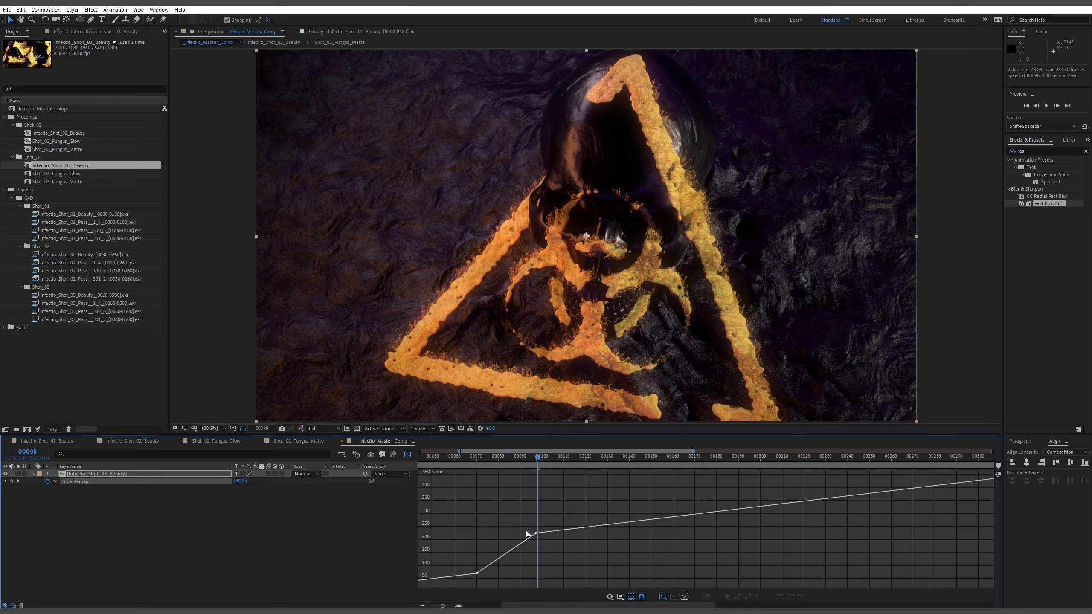
pyautogui.hotkey('ctrl', 'z')
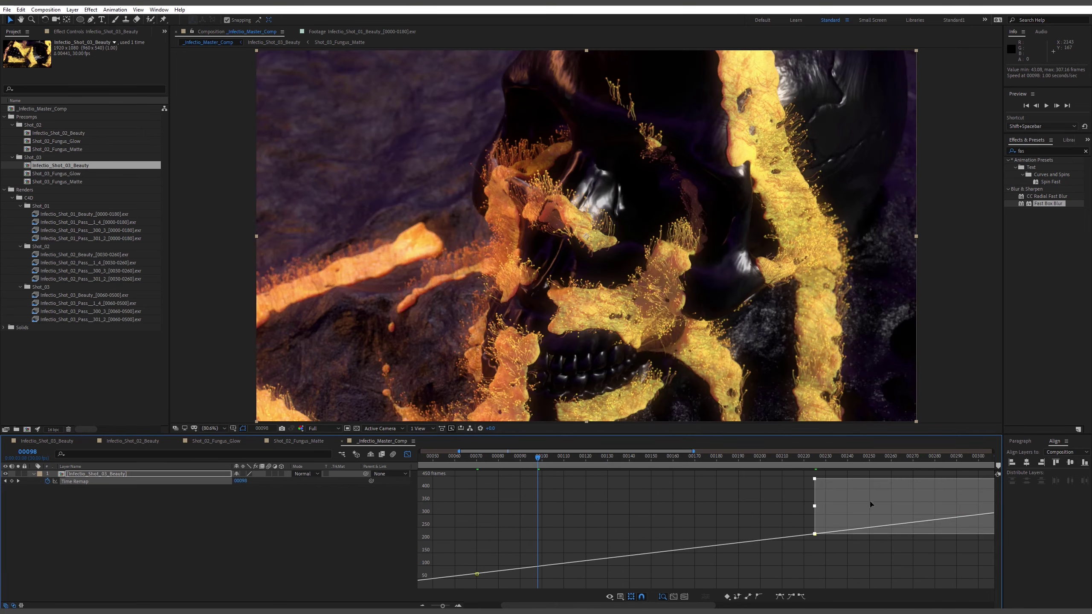
# Shift the last two Time Remap keyframes earlier so the frame 225 keyframe falls on frame 98, and preview the speed-up.
pyautogui.moveTo(870, 503); pyautogui.dragTo(588, 529)
pyautogui.click(574, 560)
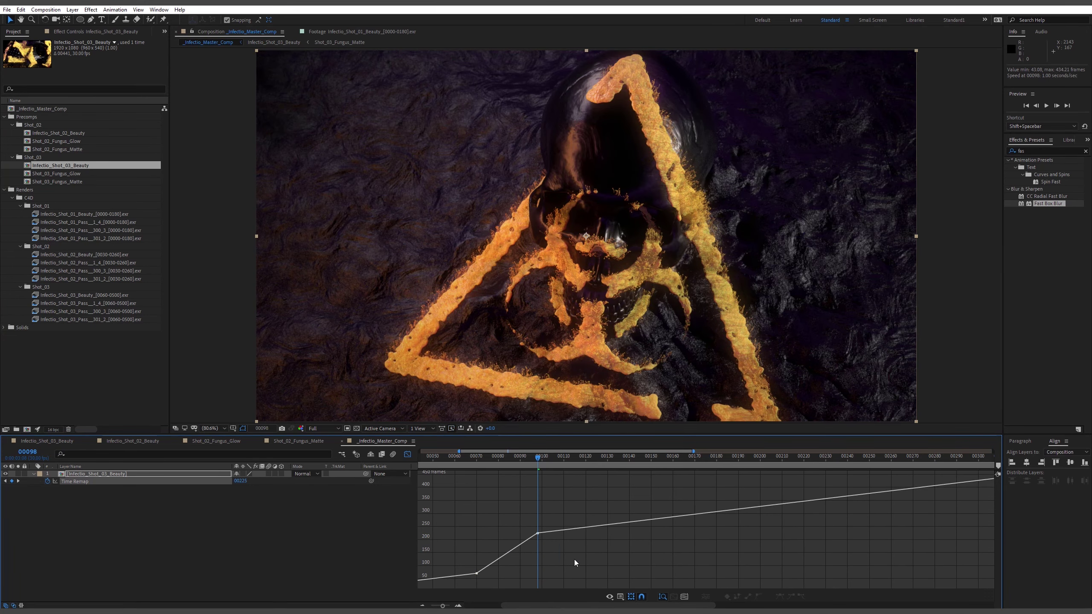
pyautogui.moveTo(537, 459); pyautogui.dragTo(468, 468)
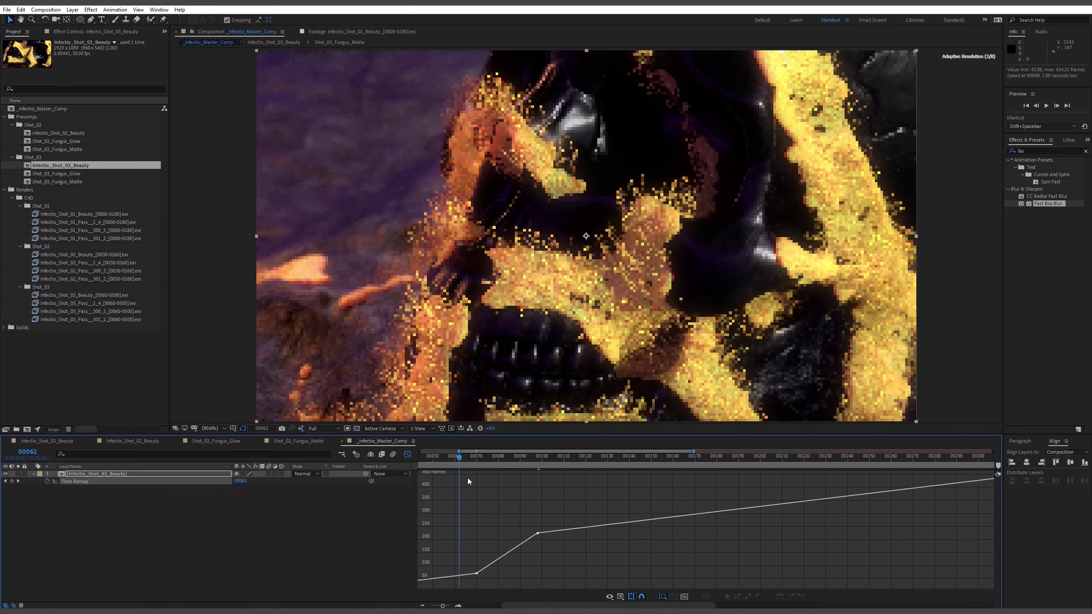
pyautogui.press('space')
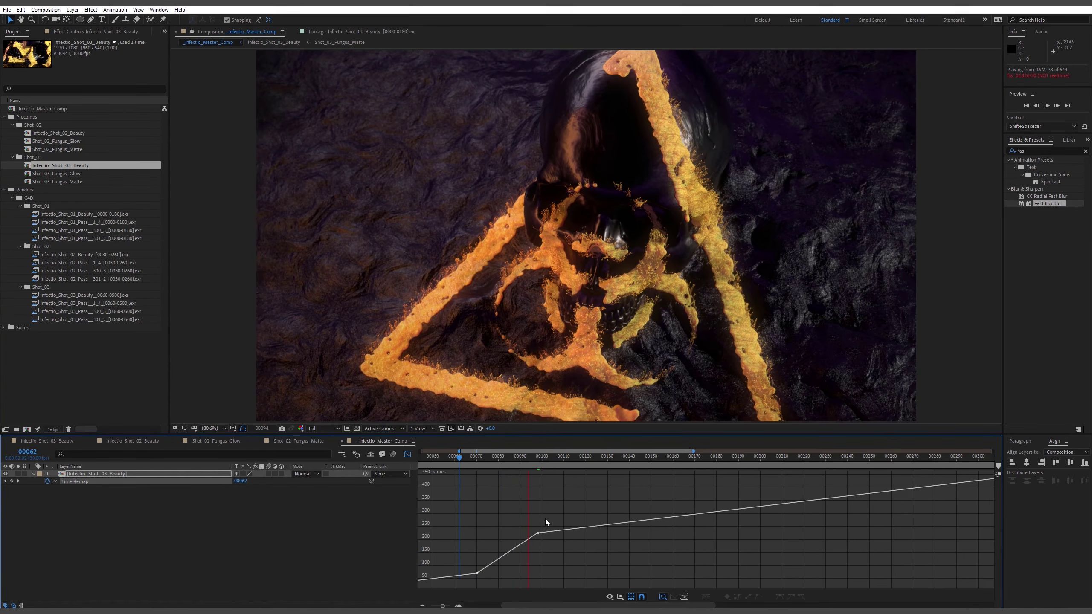
pyautogui.click(465, 458)
pyautogui.press('space')
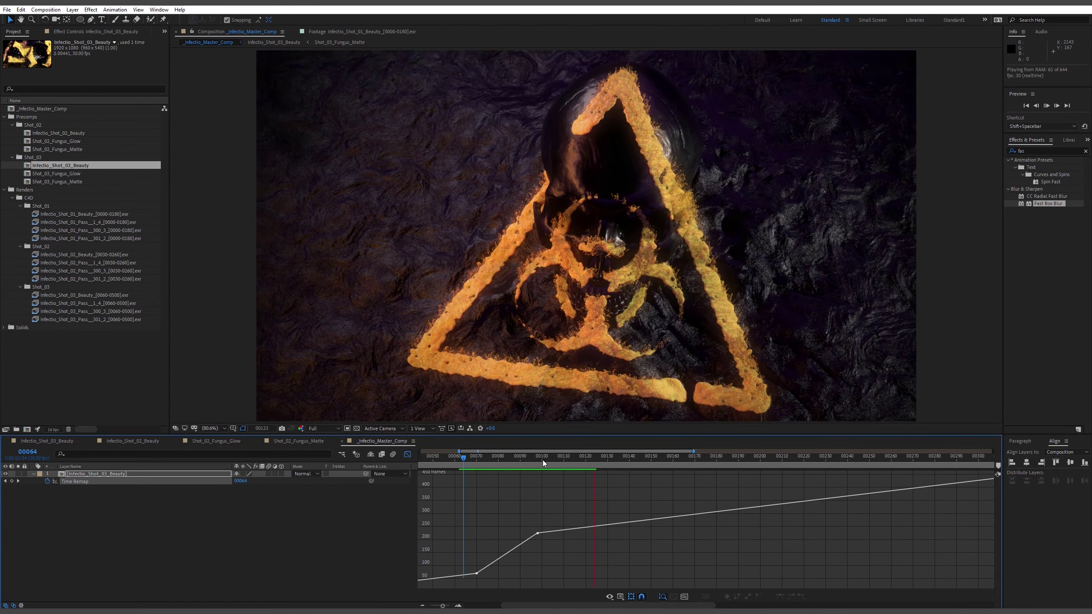
pyautogui.click(536, 459)
pyautogui.moveTo(536, 459); pyautogui.dragTo(537, 460)
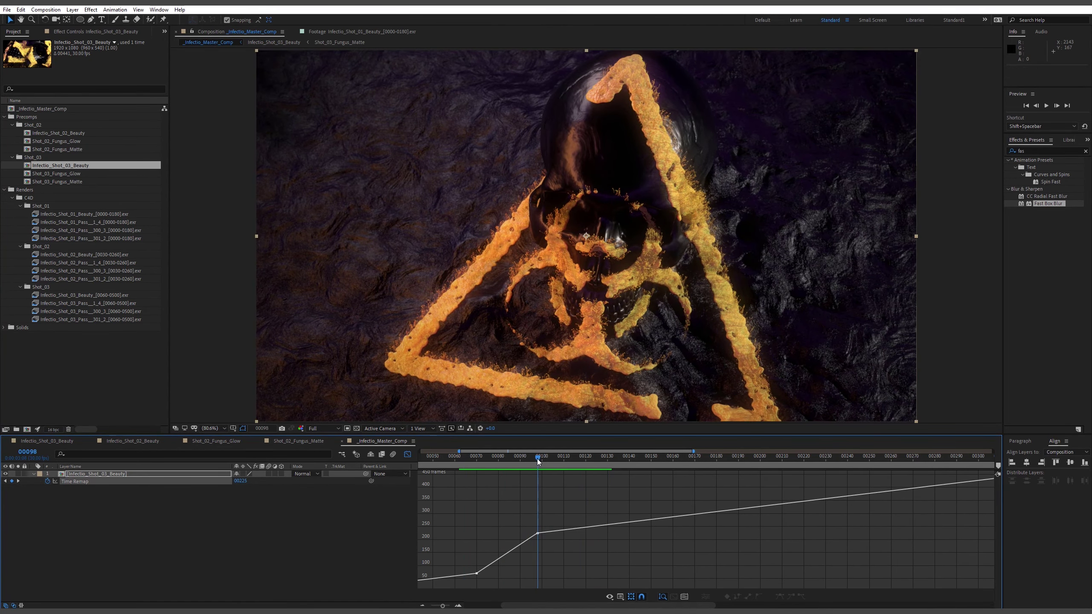
# Ease the Time Remap curve into an S-shape between the keyframes at frames 70 and 98, and preview the smoothed ramp.
pyautogui.click(532, 536)
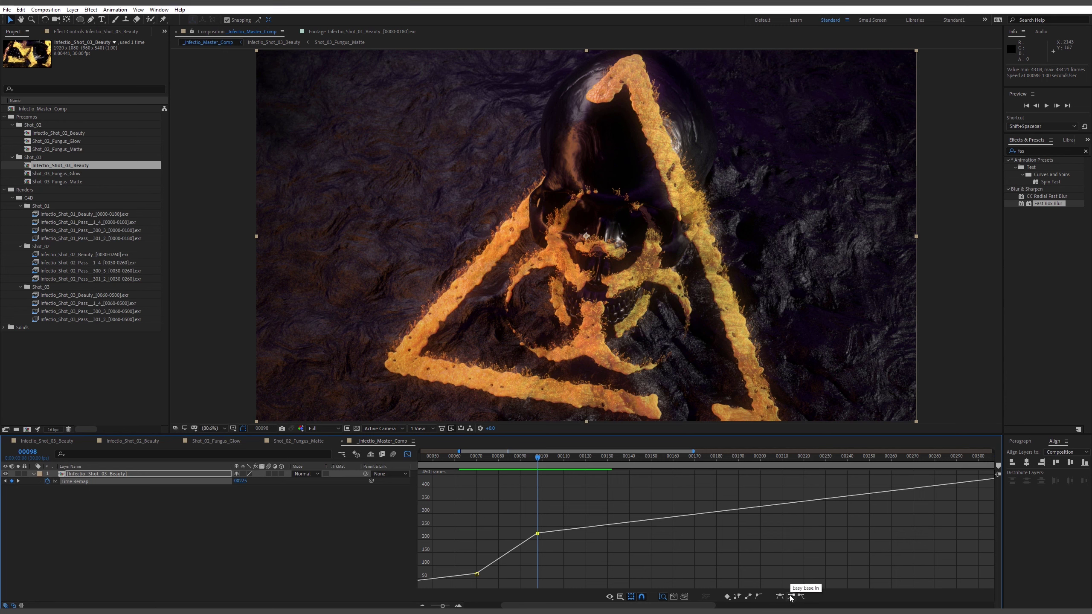
pyautogui.click(477, 573)
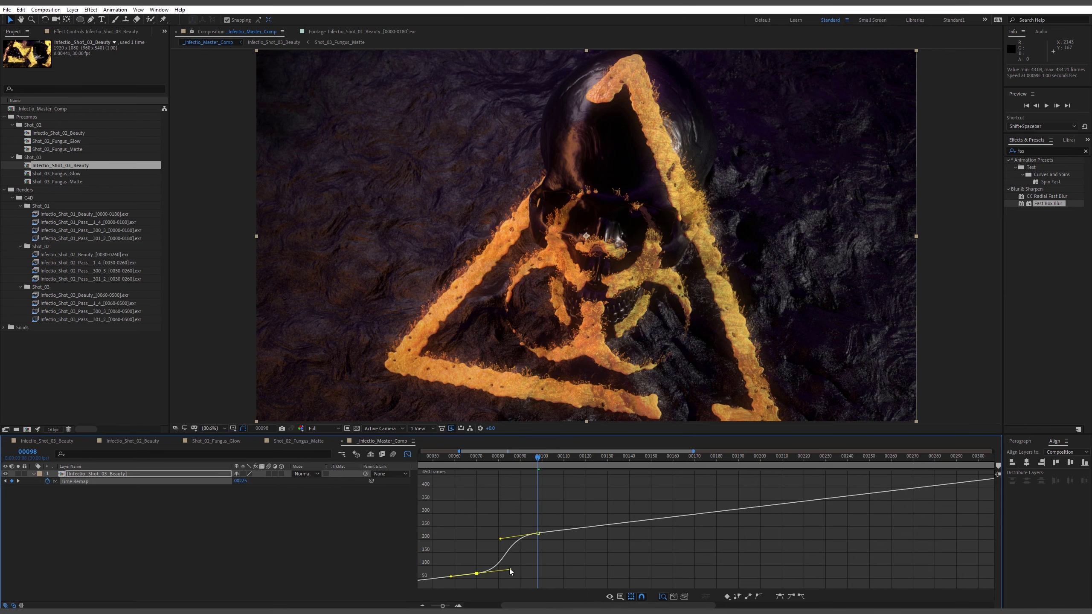
pyautogui.moveTo(478, 458); pyautogui.dragTo(438, 463)
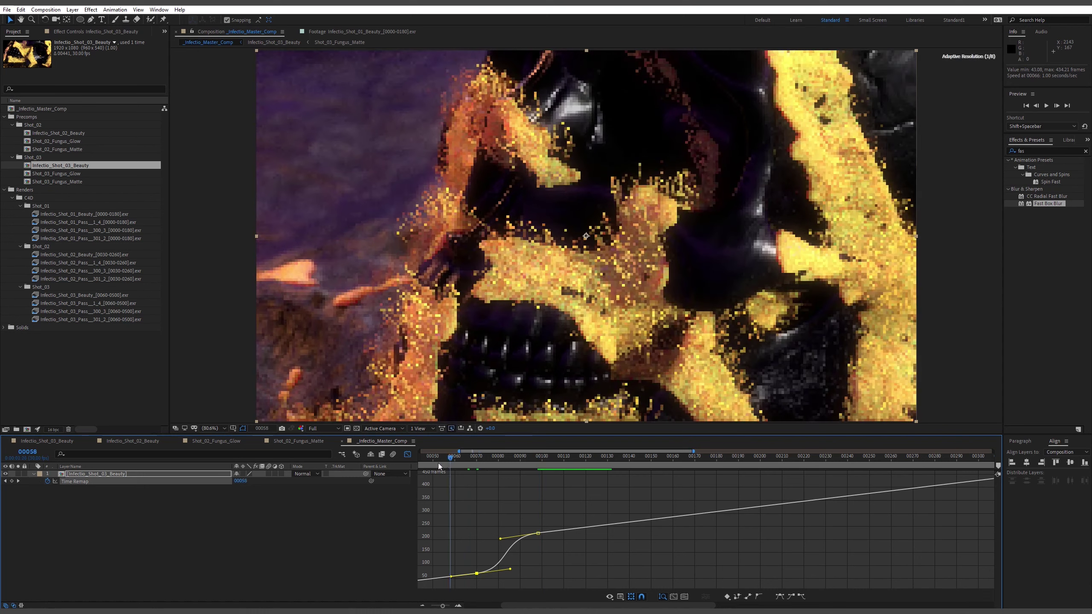
pyautogui.press('space')
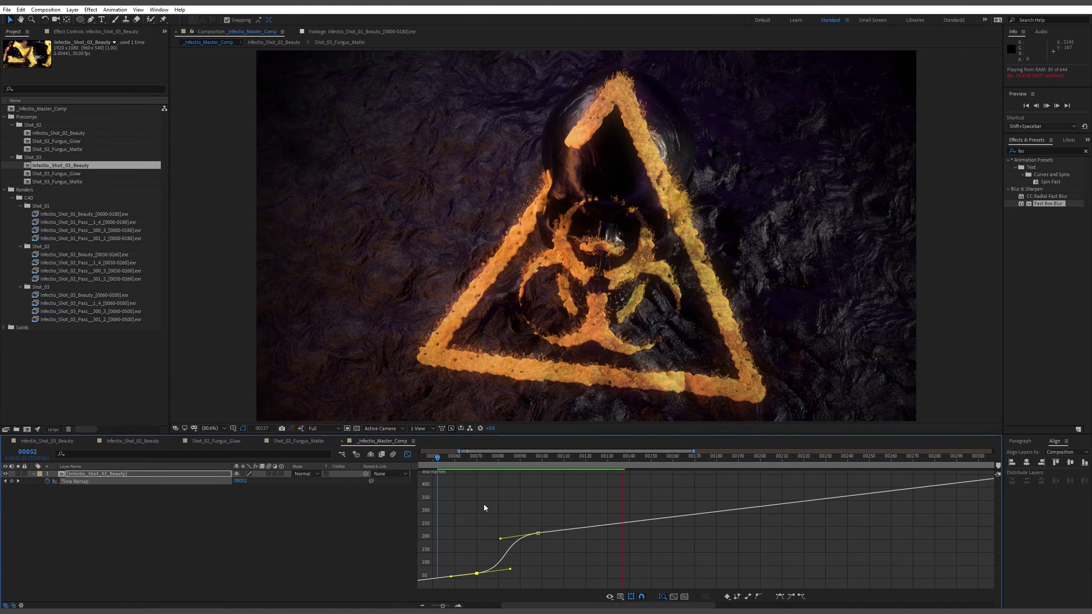
pyautogui.click(443, 459)
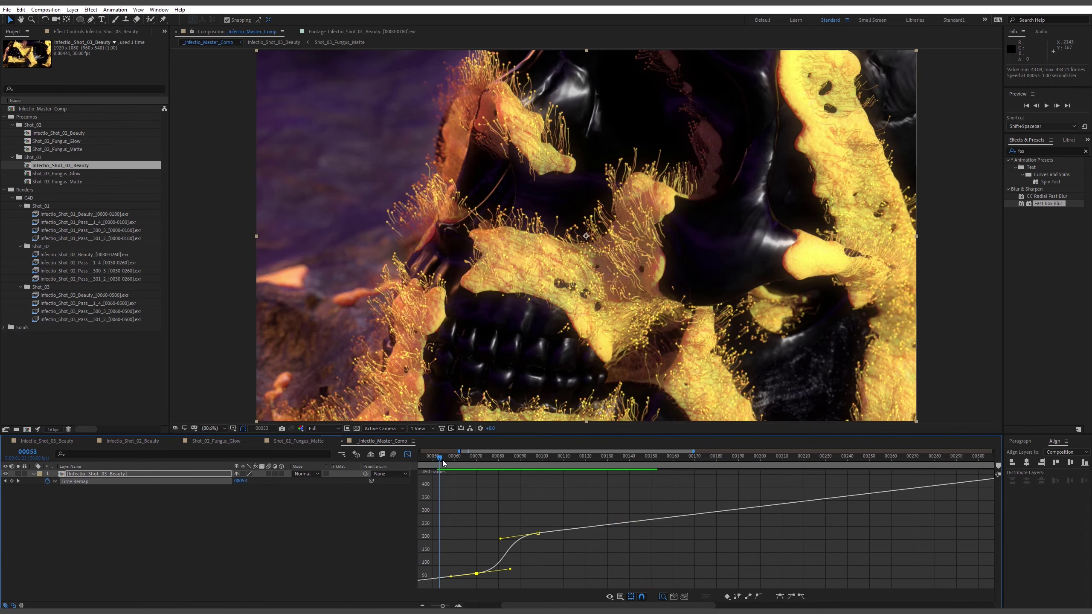
pyautogui.press('space')
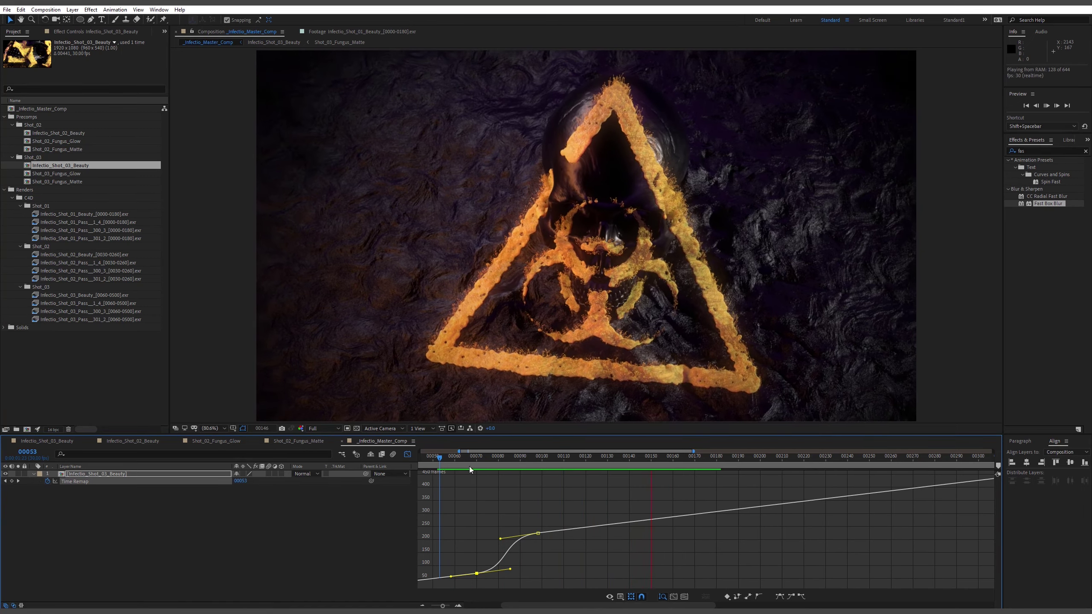
pyautogui.click(459, 455)
pyautogui.moveTo(458, 453); pyautogui.dragTo(420, 457)
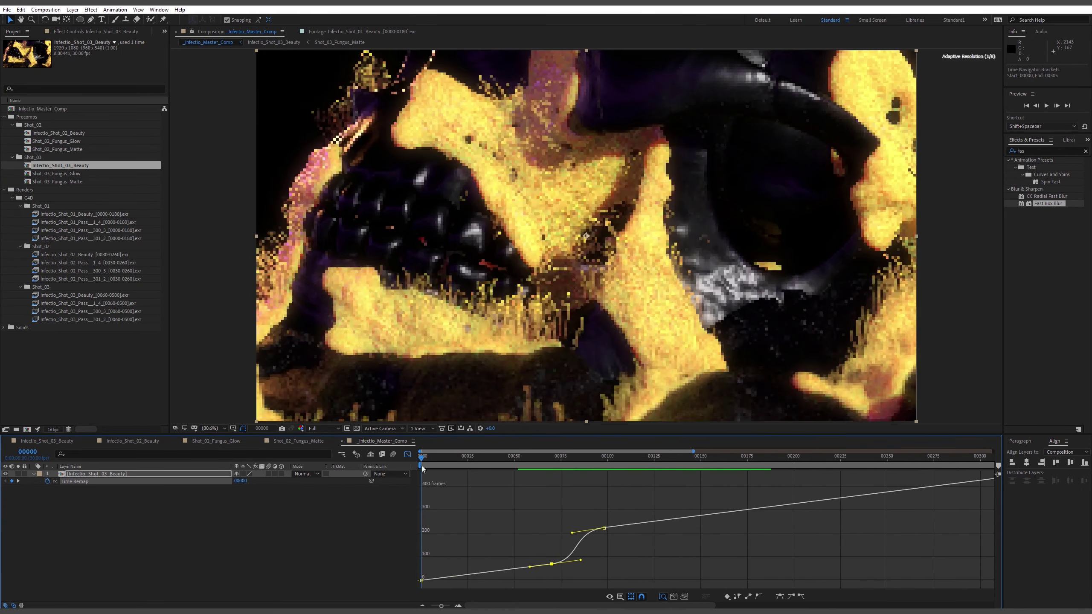
# Play the master comp from frame 0 to review the eased Time Remap speed ramp.
pyautogui.press('space')
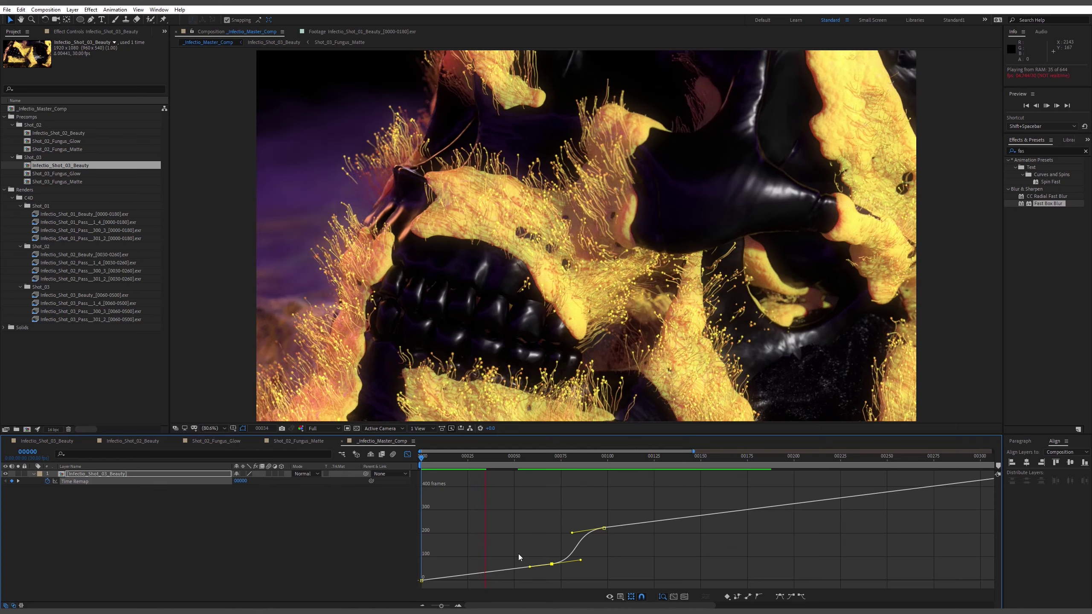
pyautogui.click(420, 459)
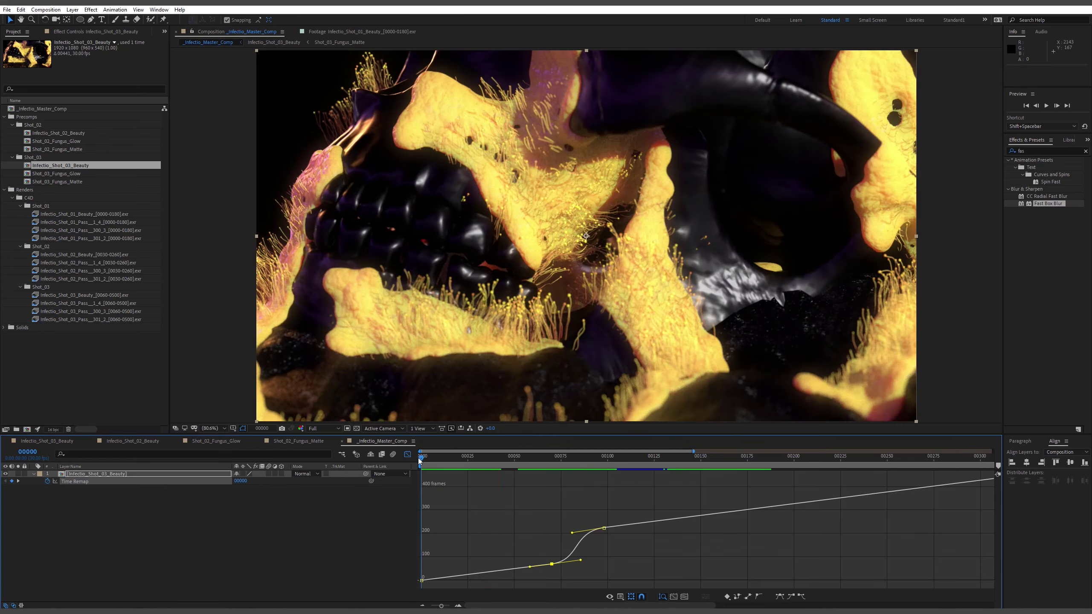
pyautogui.press('space')
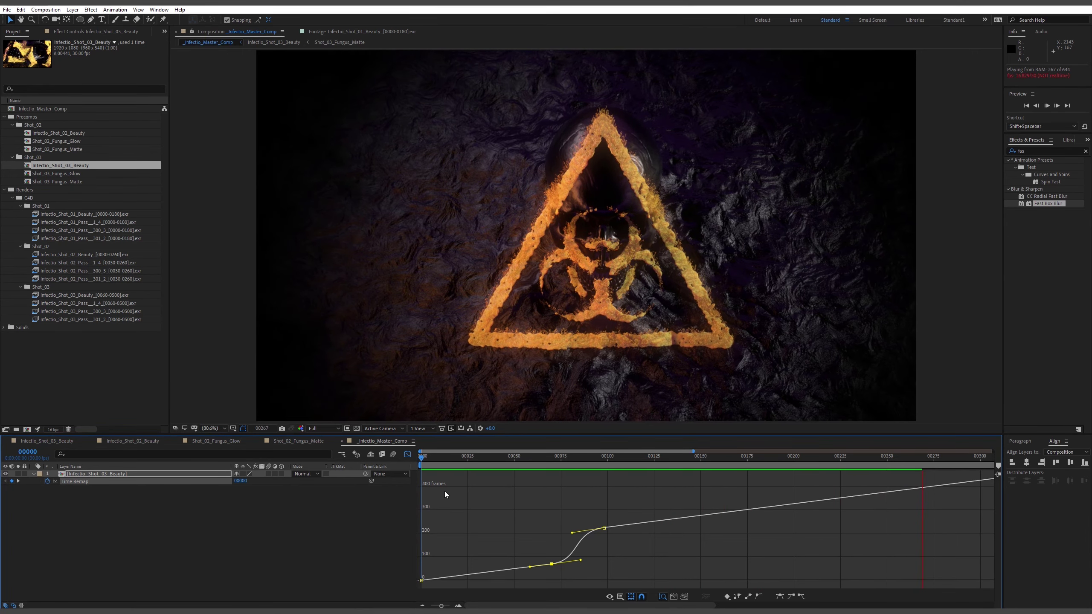
pyautogui.press('space')
# Show the whole comp duration, deselect the layer and switch the timeline from the graph back to the keyframe view.
pyautogui.moveTo(695, 452); pyautogui.dragTo(991, 453)
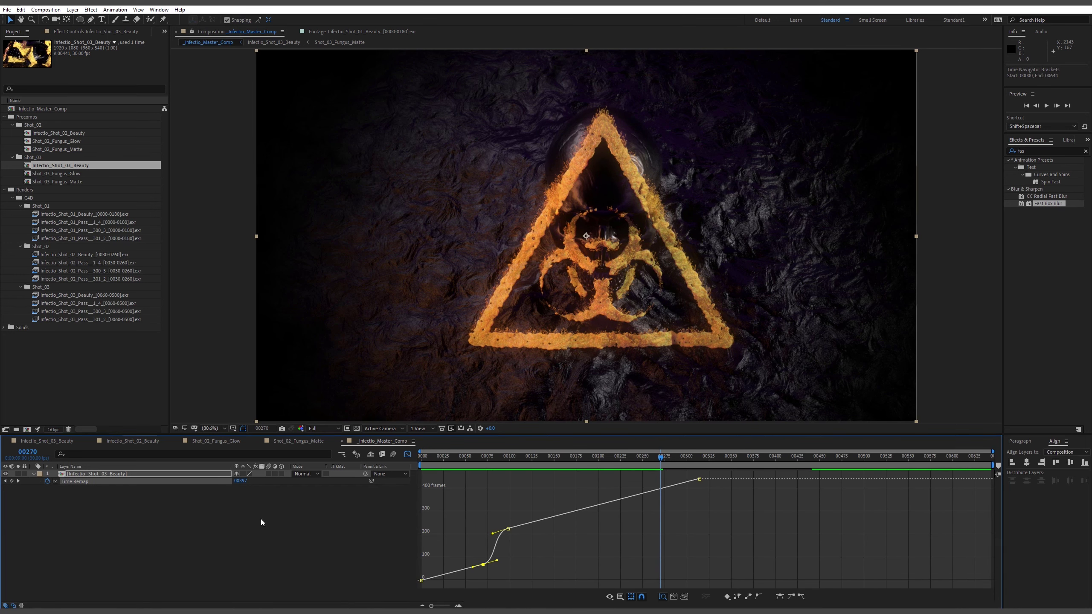
pyautogui.click(319, 515)
pyautogui.click(408, 454)
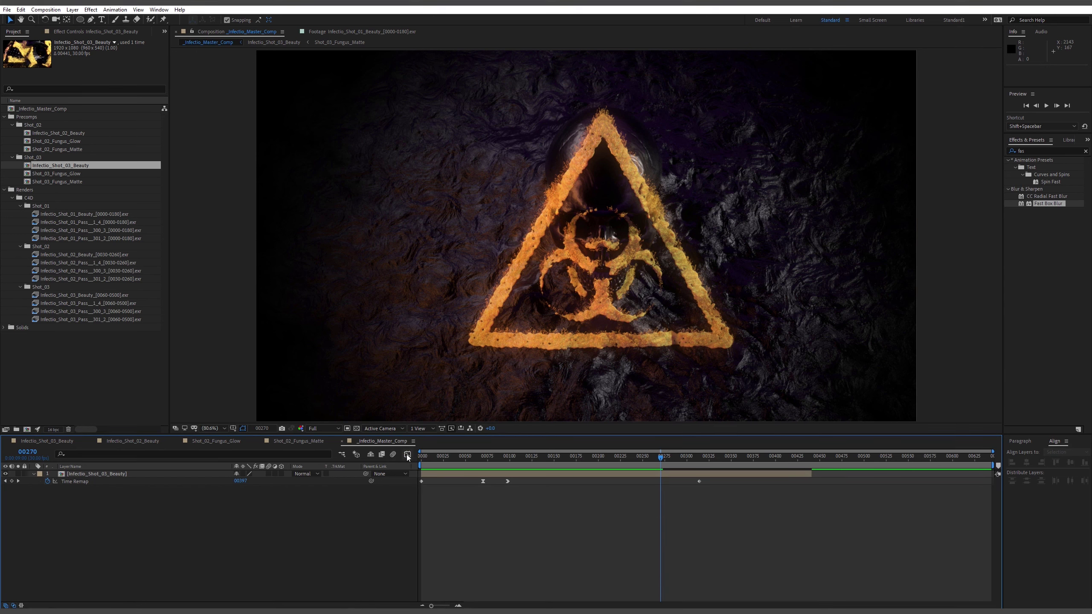
# End the work area at frame 313, one frame before the last Time Remap keyframe, and trim the comp to it.
pyautogui.moveTo(676, 456); pyautogui.dragTo(701, 463)
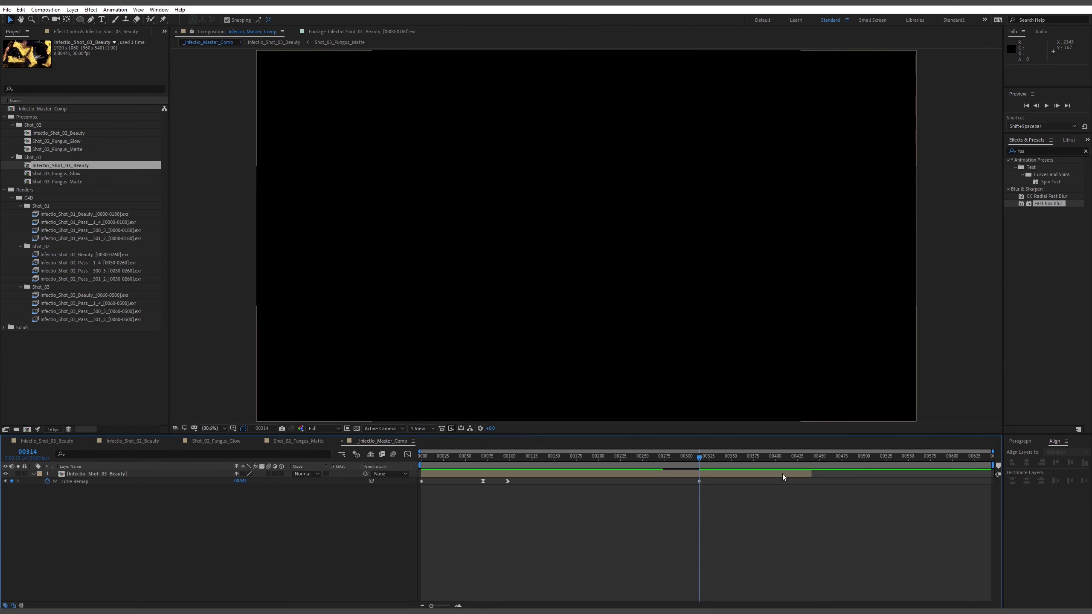
pyautogui.scroll(2, 726, 489)
pyautogui.scroll(2, 583, 499)
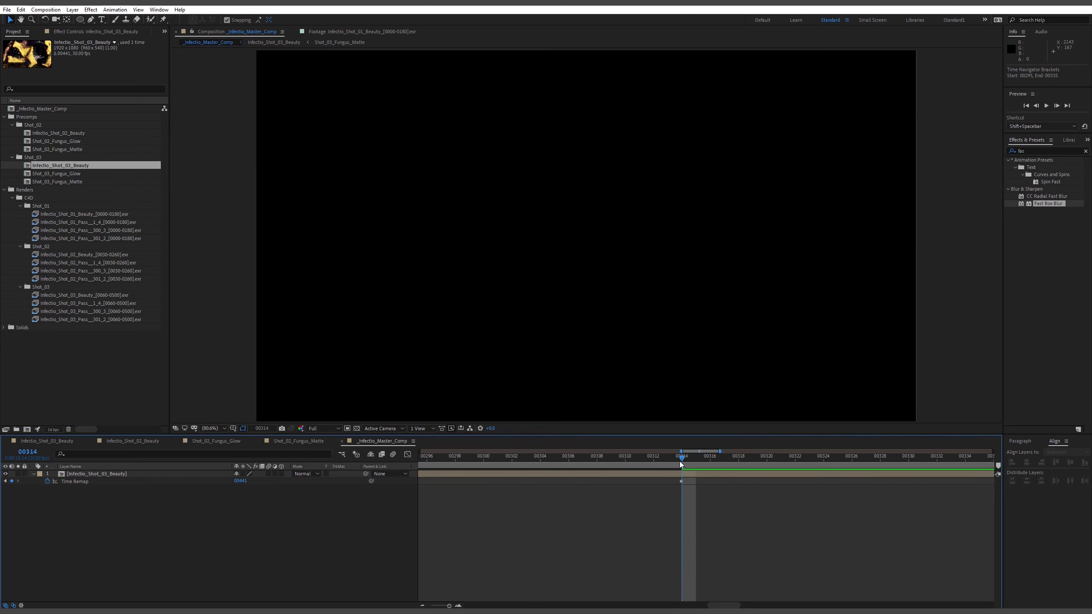
pyautogui.moveTo(675, 462); pyautogui.dragTo(667, 461)
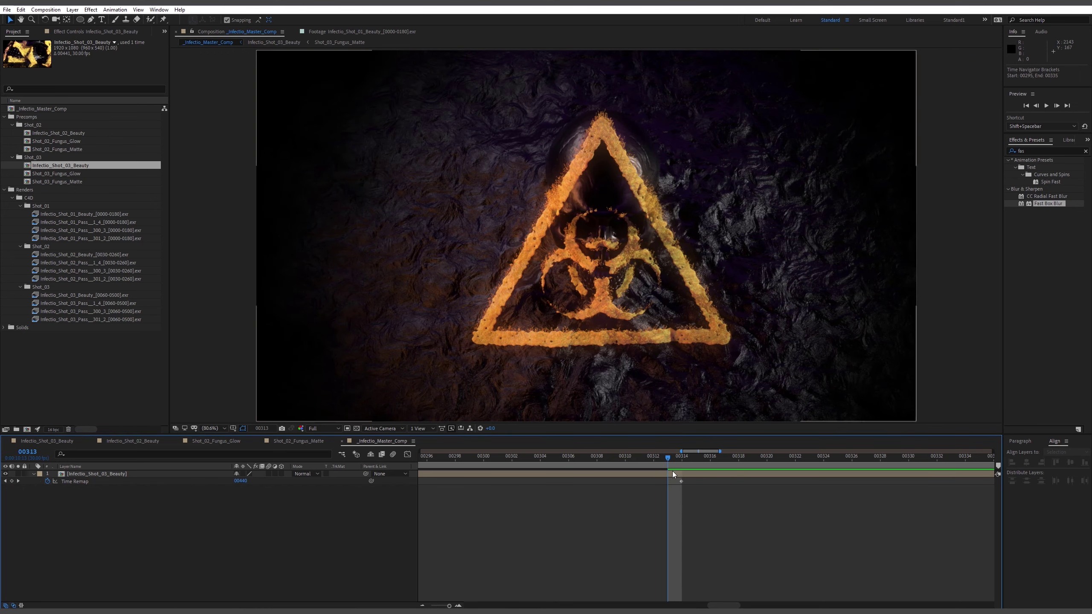
pyautogui.press('n')
pyautogui.rightClick(661, 466)
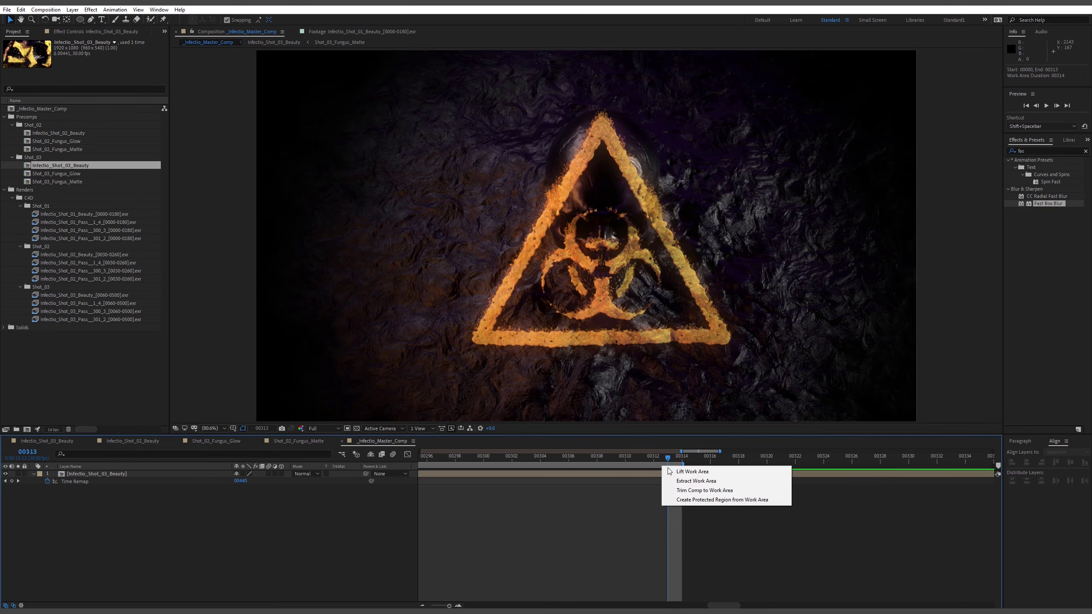
pyautogui.click(697, 491)
pyautogui.scroll(-8, 594, 536)
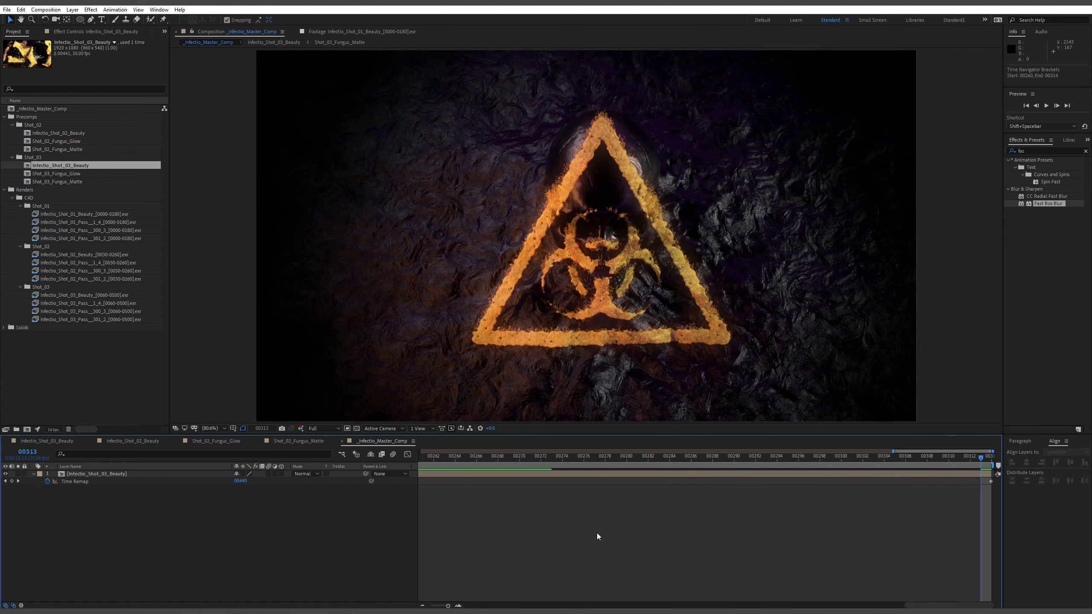
# Play and scrub through the trimmed master comp to examine the speed ramp and the slower motion around it.
pyautogui.moveTo(962, 455); pyautogui.dragTo(915, 477)
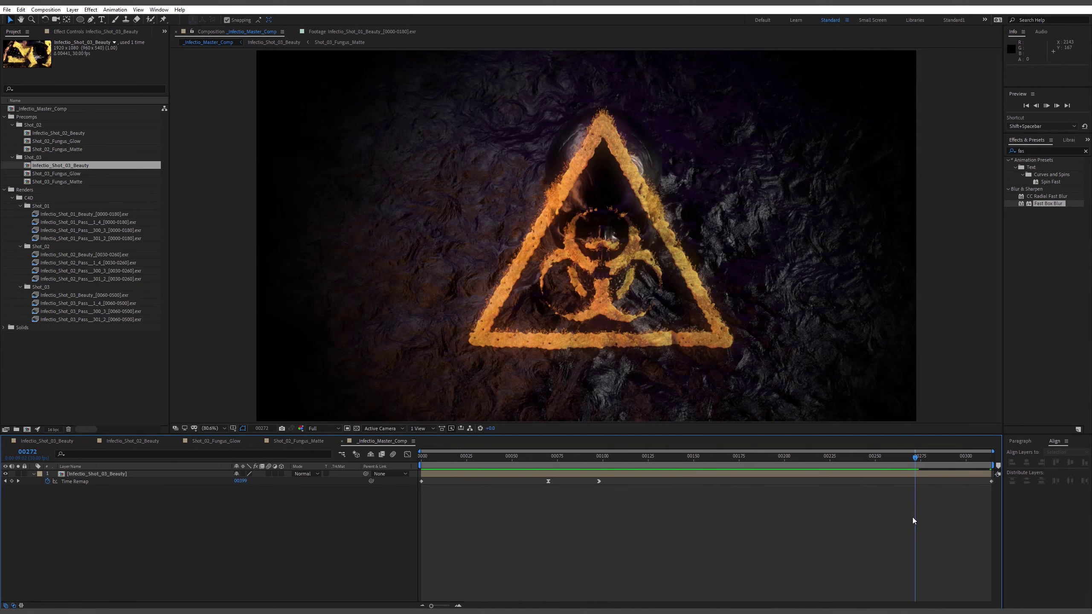
pyautogui.hotkey('shift', 'space')
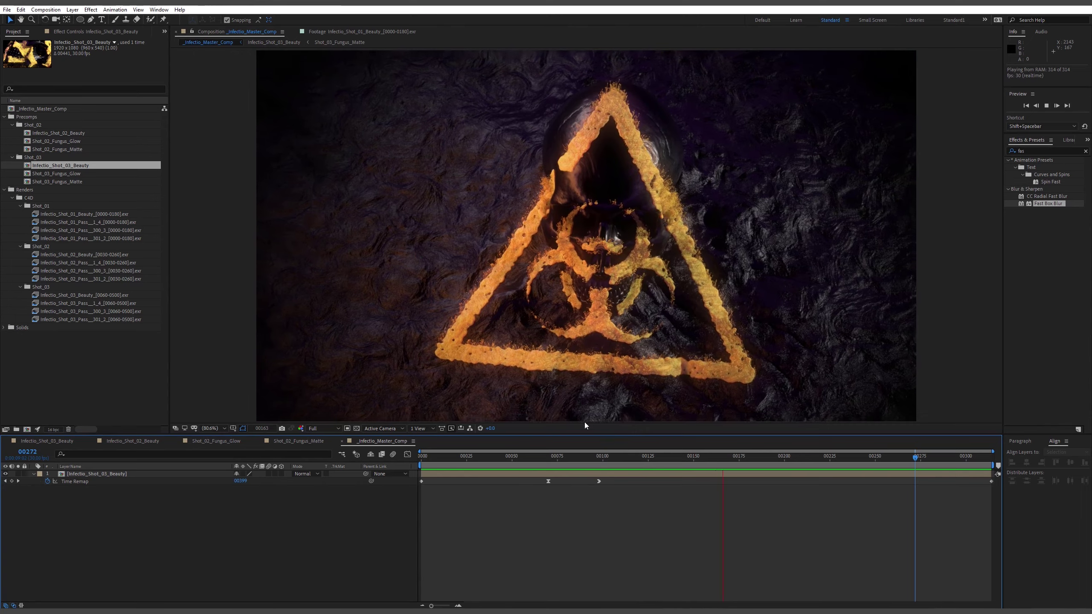
pyautogui.press('space')
pyautogui.moveTo(551, 458); pyautogui.dragTo(598, 458)
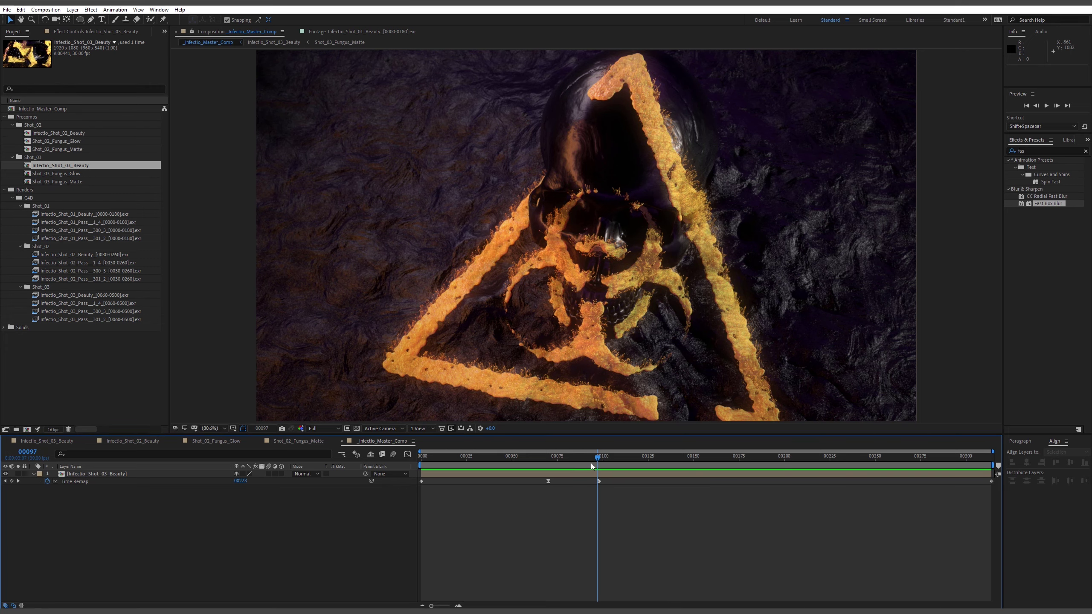
pyautogui.moveTo(539, 459); pyautogui.dragTo(837, 478)
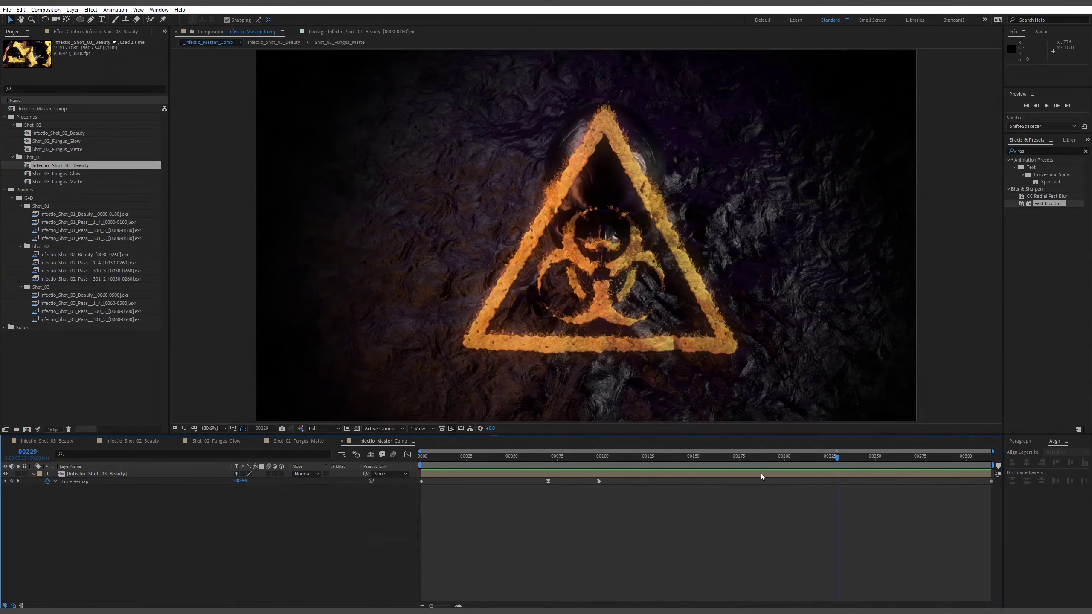
pyautogui.moveTo(761, 475); pyautogui.dragTo(520, 454)
pyautogui.press('space')
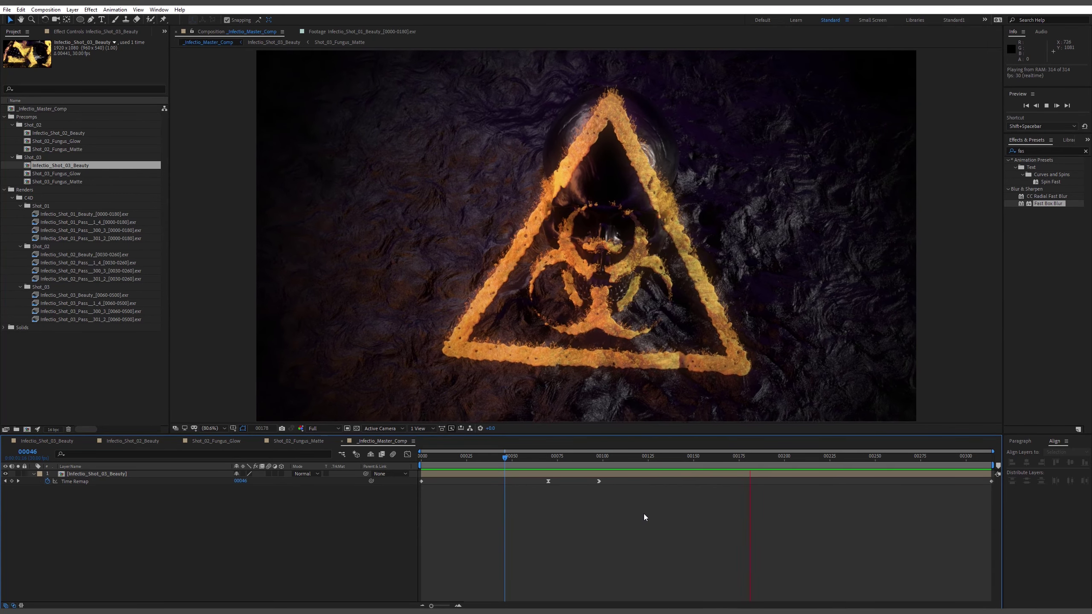
pyautogui.press('space')
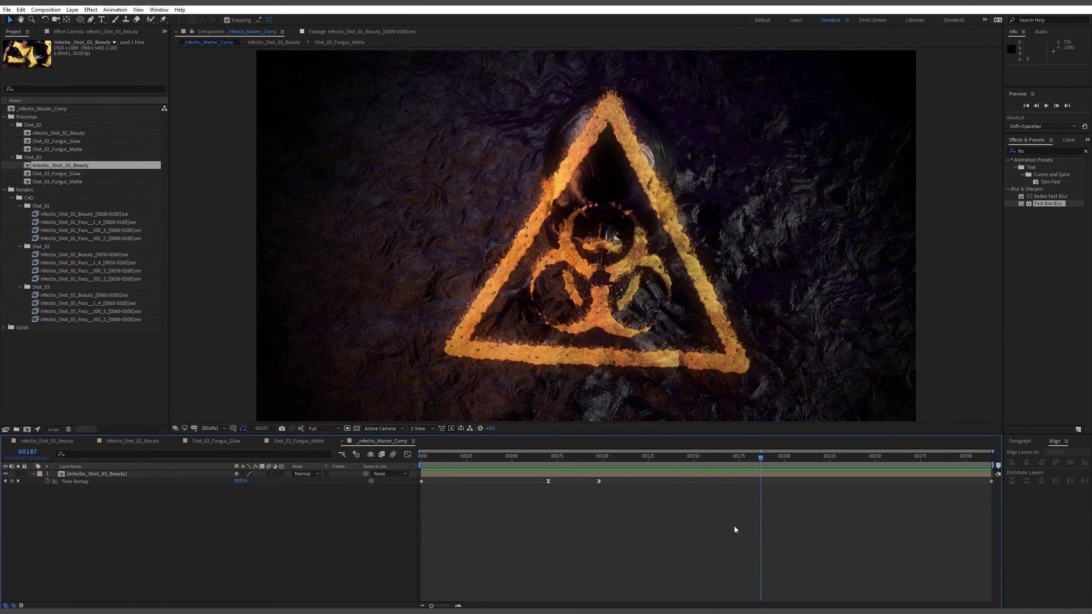